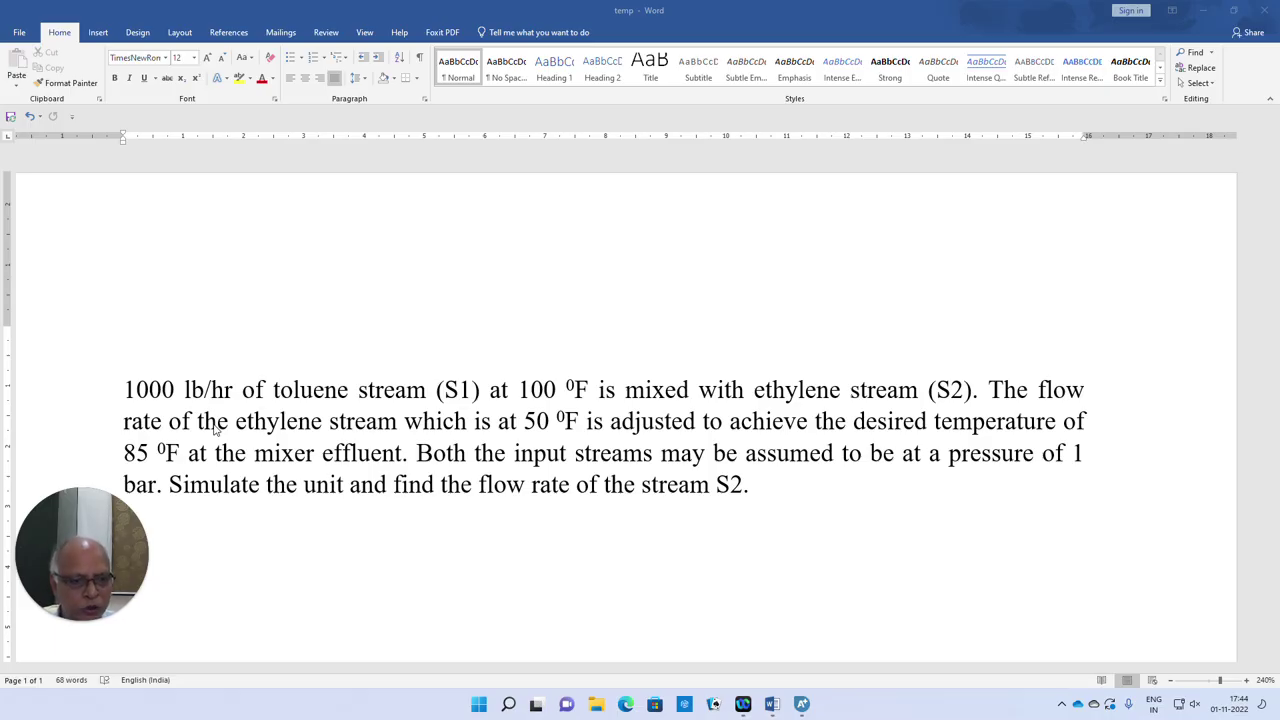
Switch to Aspen Plus, maximize its window, and recheck the mixing problem statement in Word
click(801, 704)
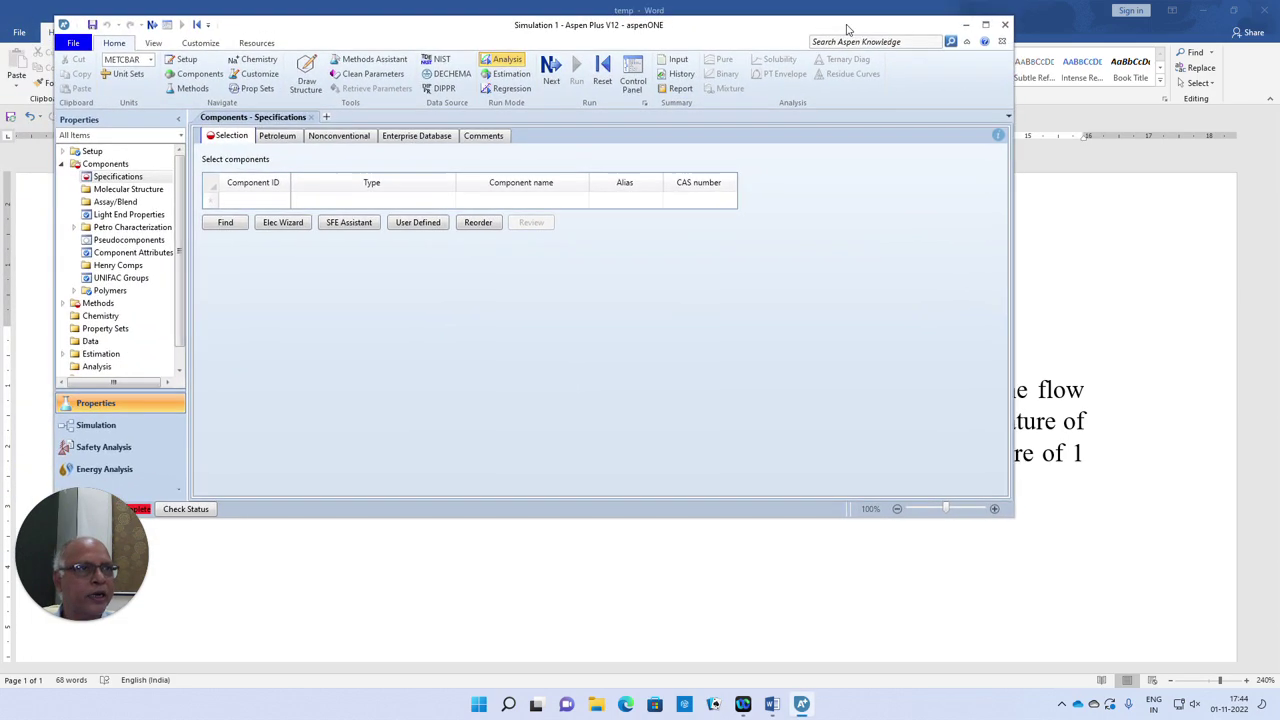
click(992, 18)
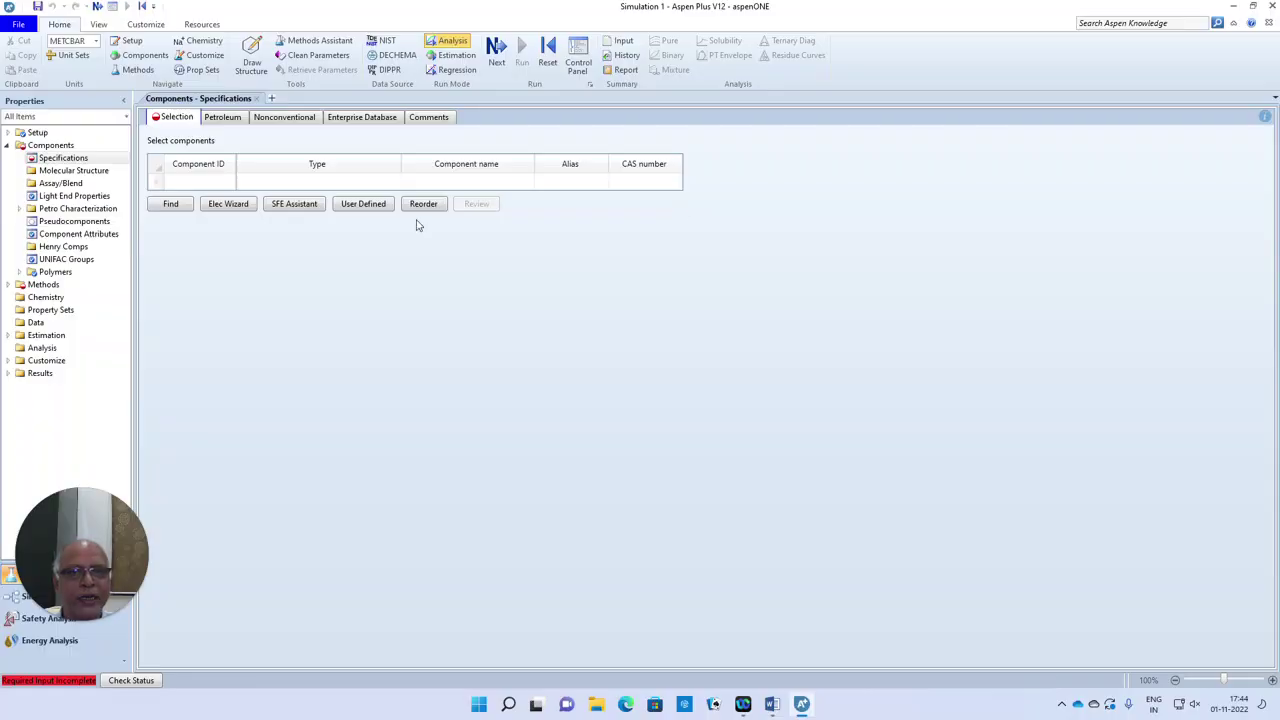
click(771, 704)
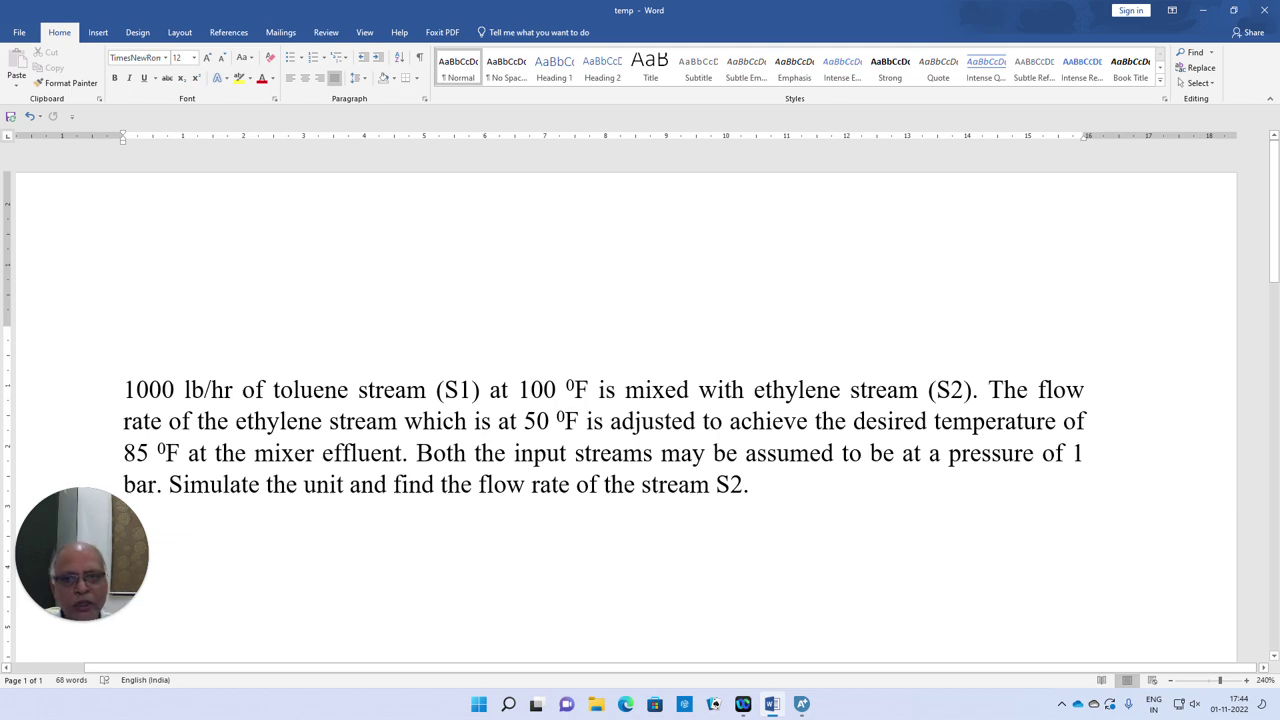
click(801, 705)
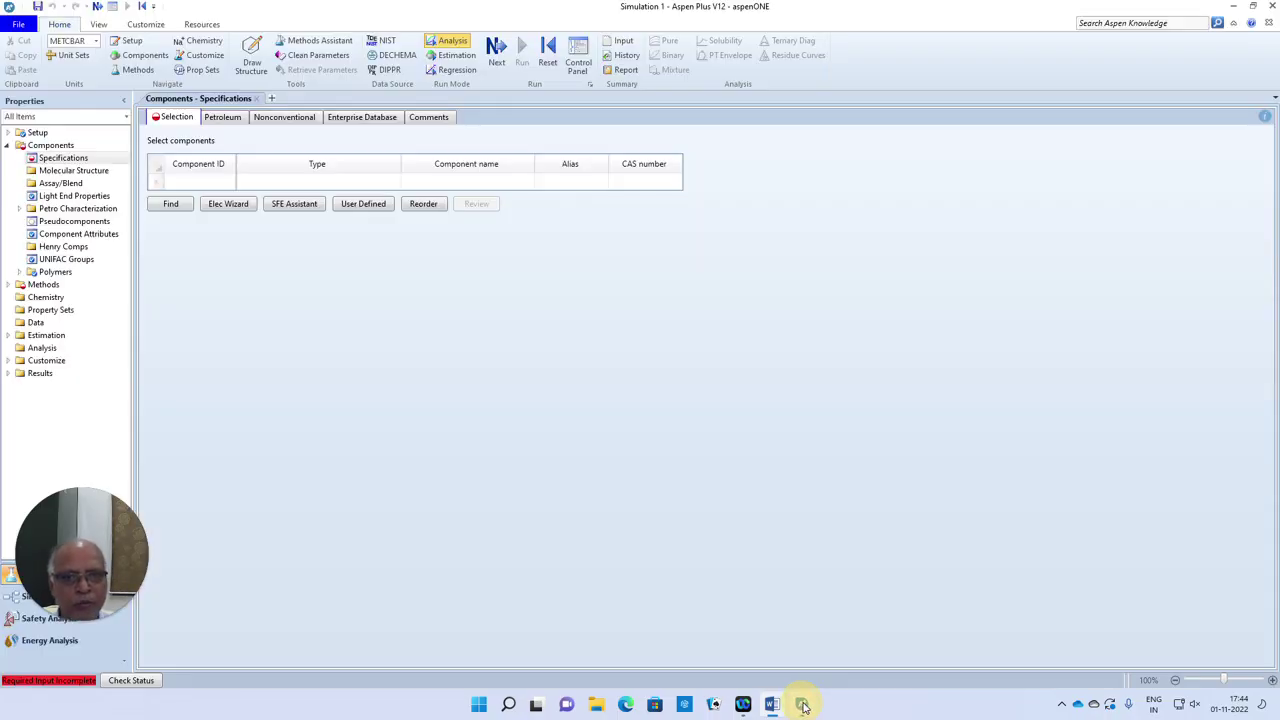
Add TOLUENE and ETHYLENE as conventional components in the component specifications
click(208, 184)
text(TO)
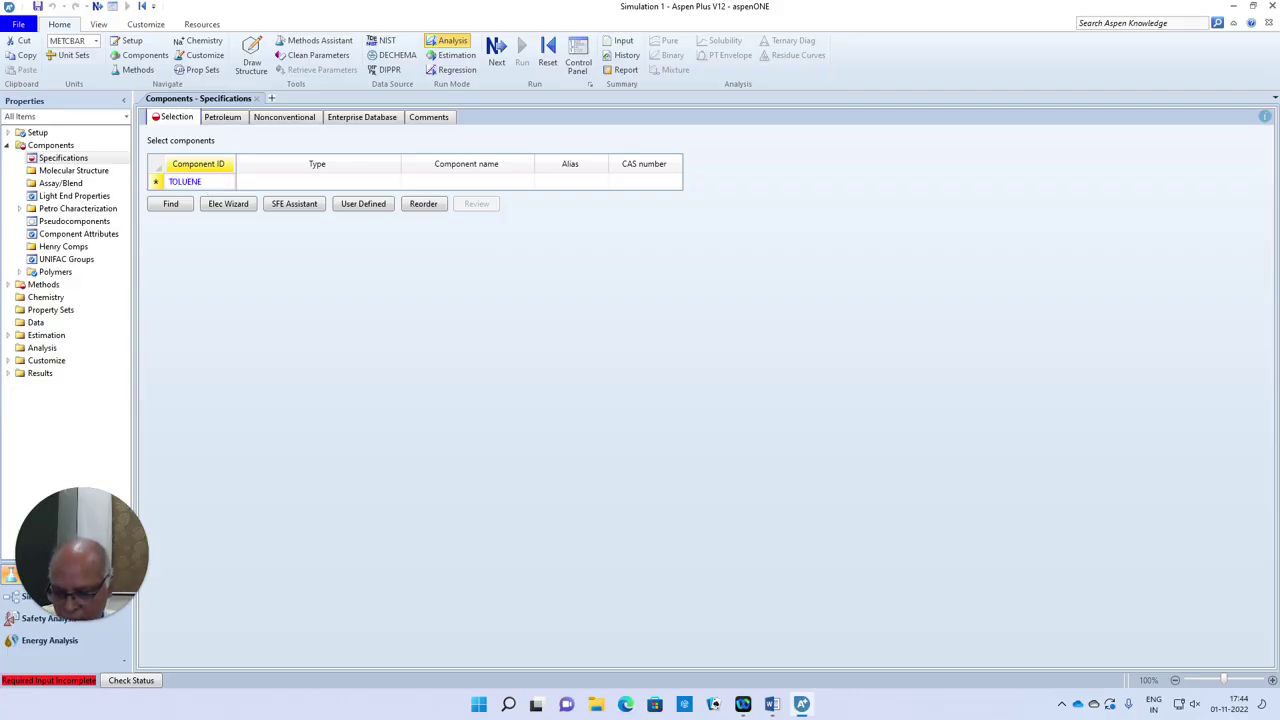
text(LUENE)
key(Return)
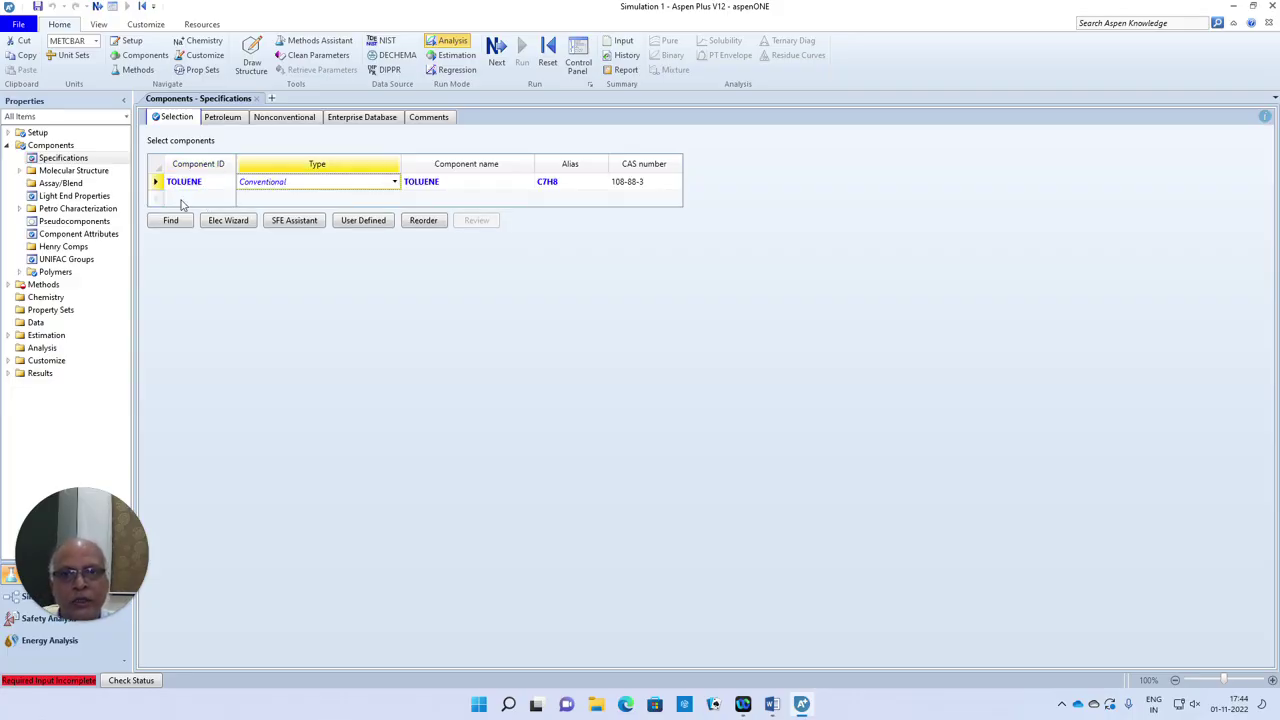
click(181, 200)
text(ETHYLENE)
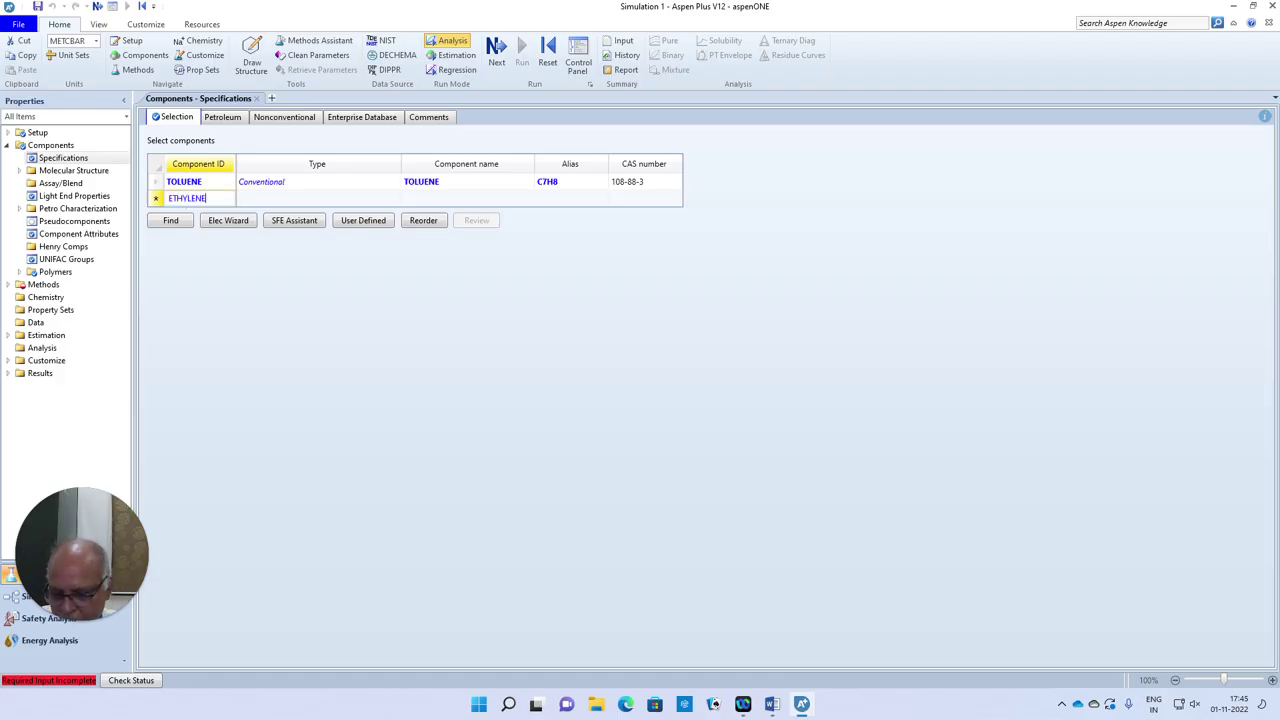
key(Return)
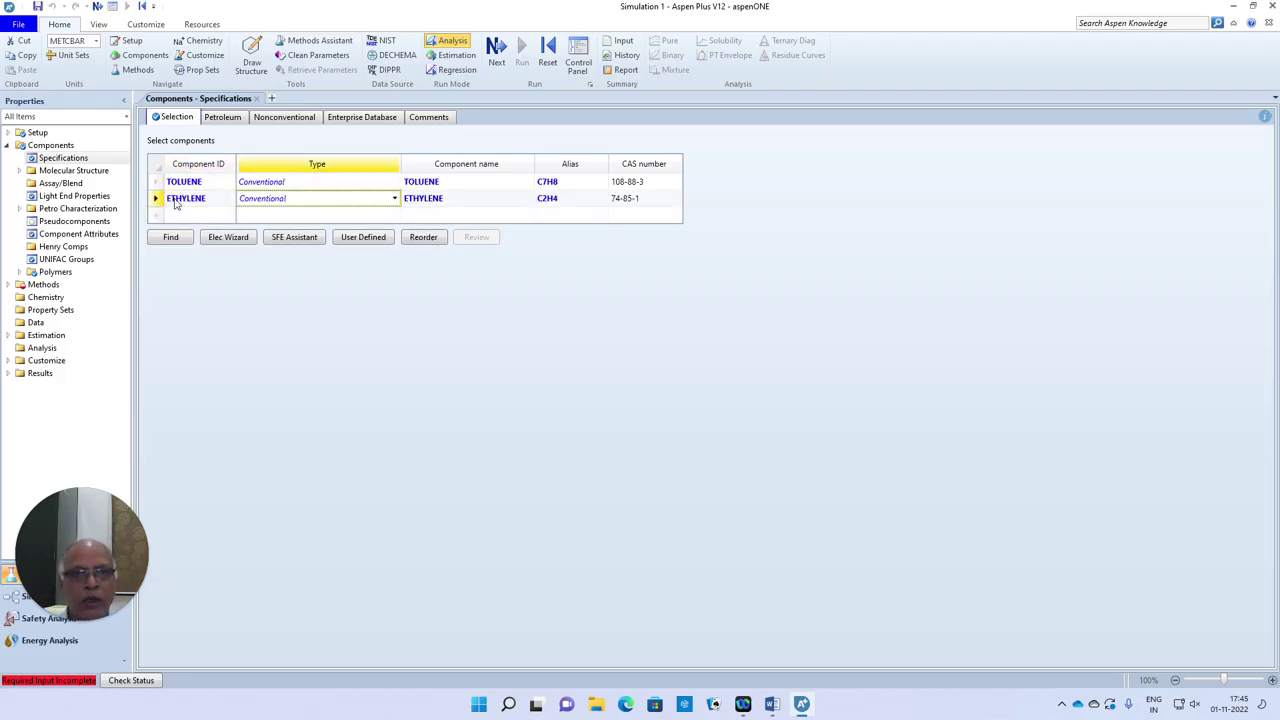
Choose CHAO-SEA as the property method and proceed to the Simulation environment
click(496, 55)
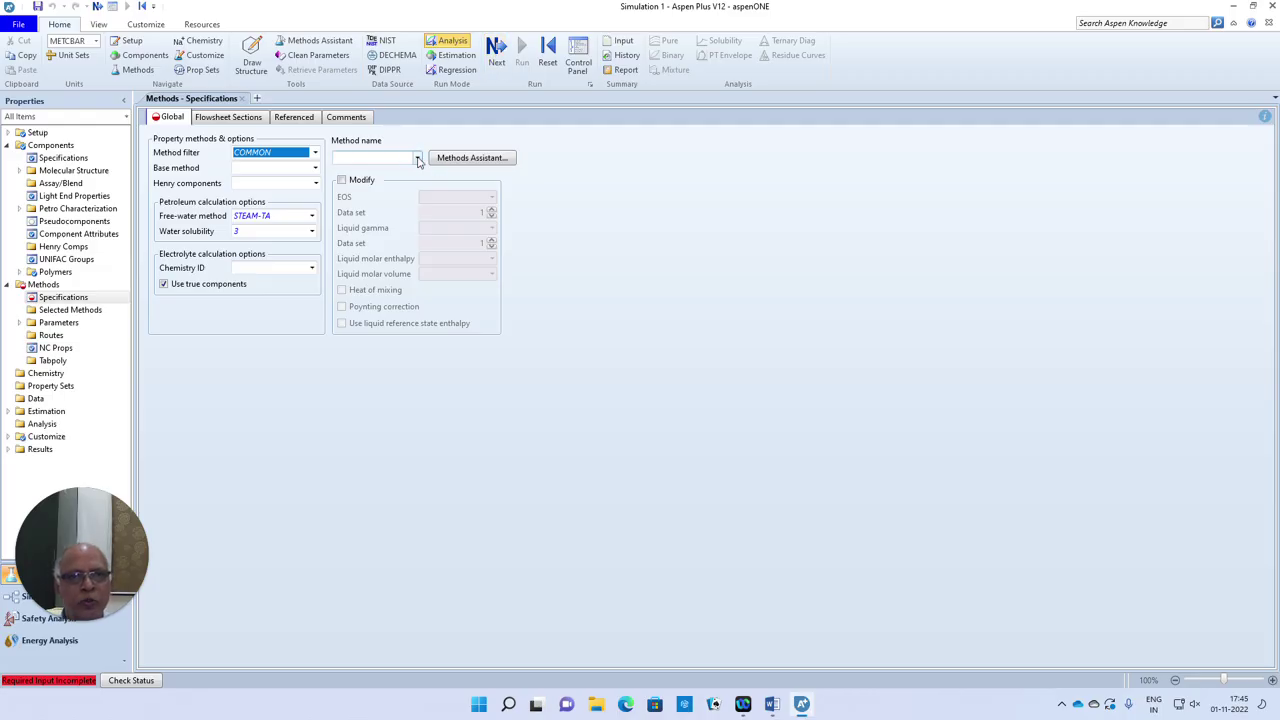
click(418, 160)
click(372, 248)
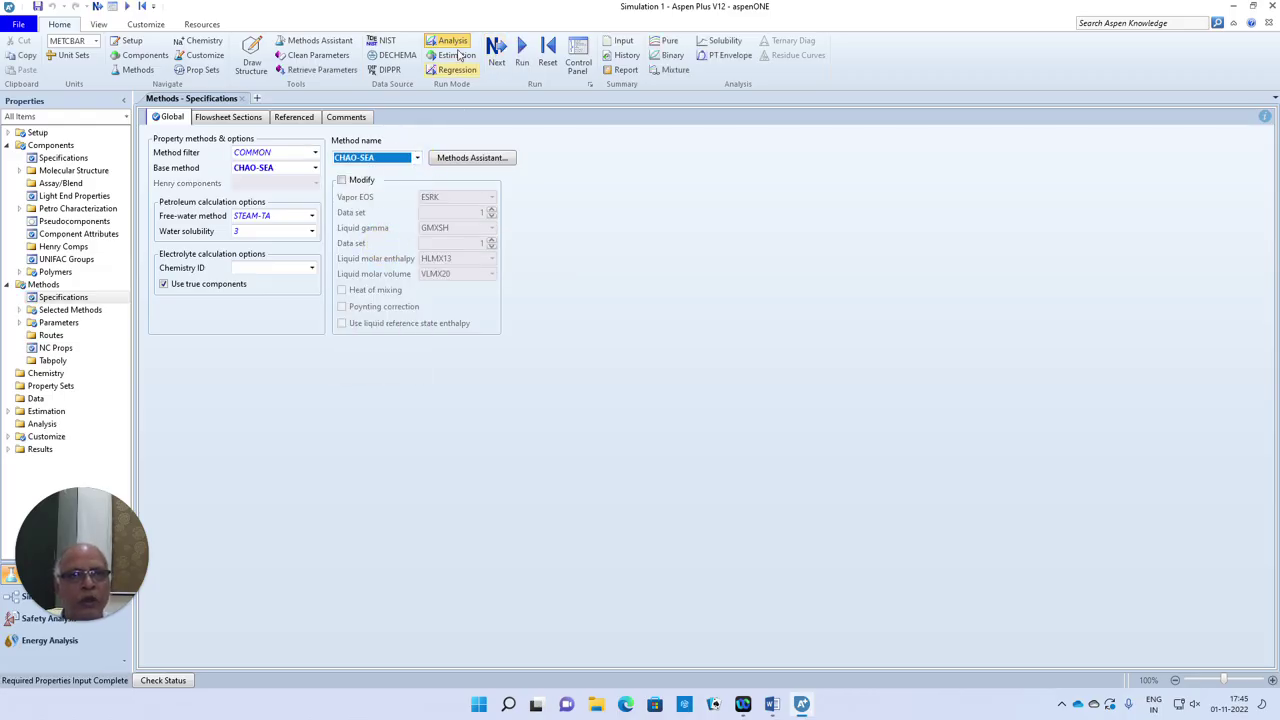
click(496, 55)
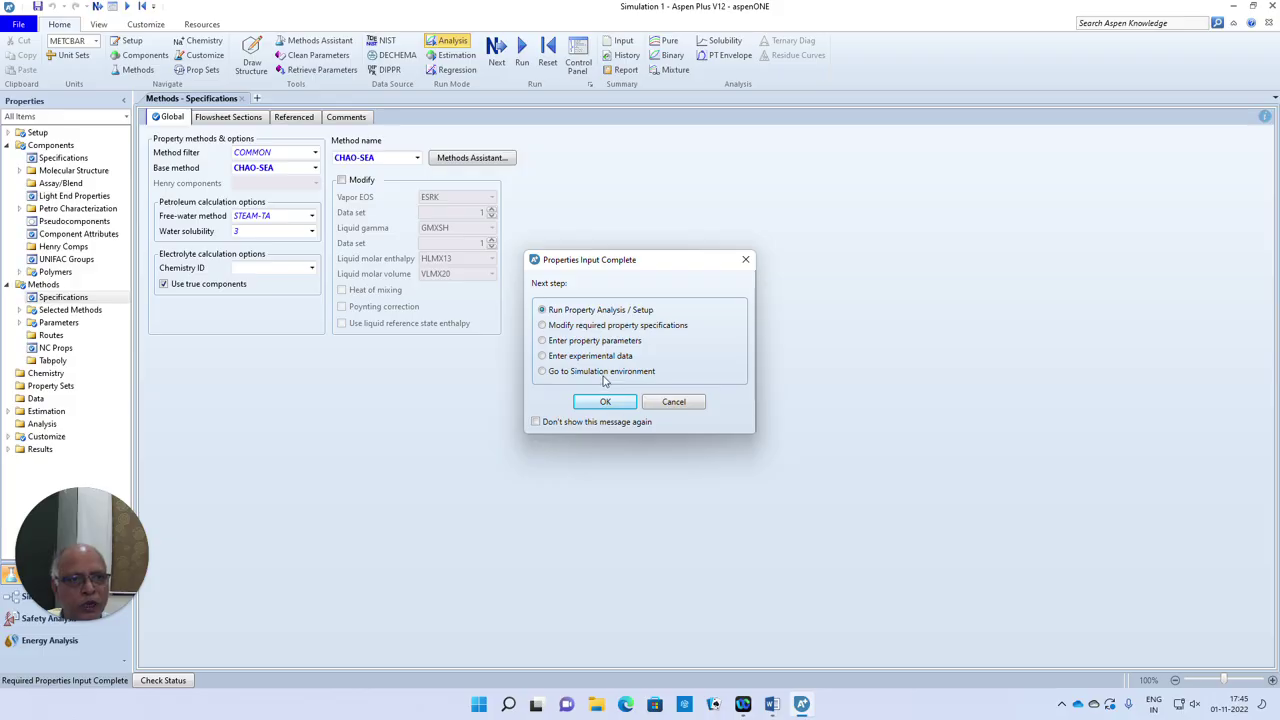
click(601, 372)
click(605, 401)
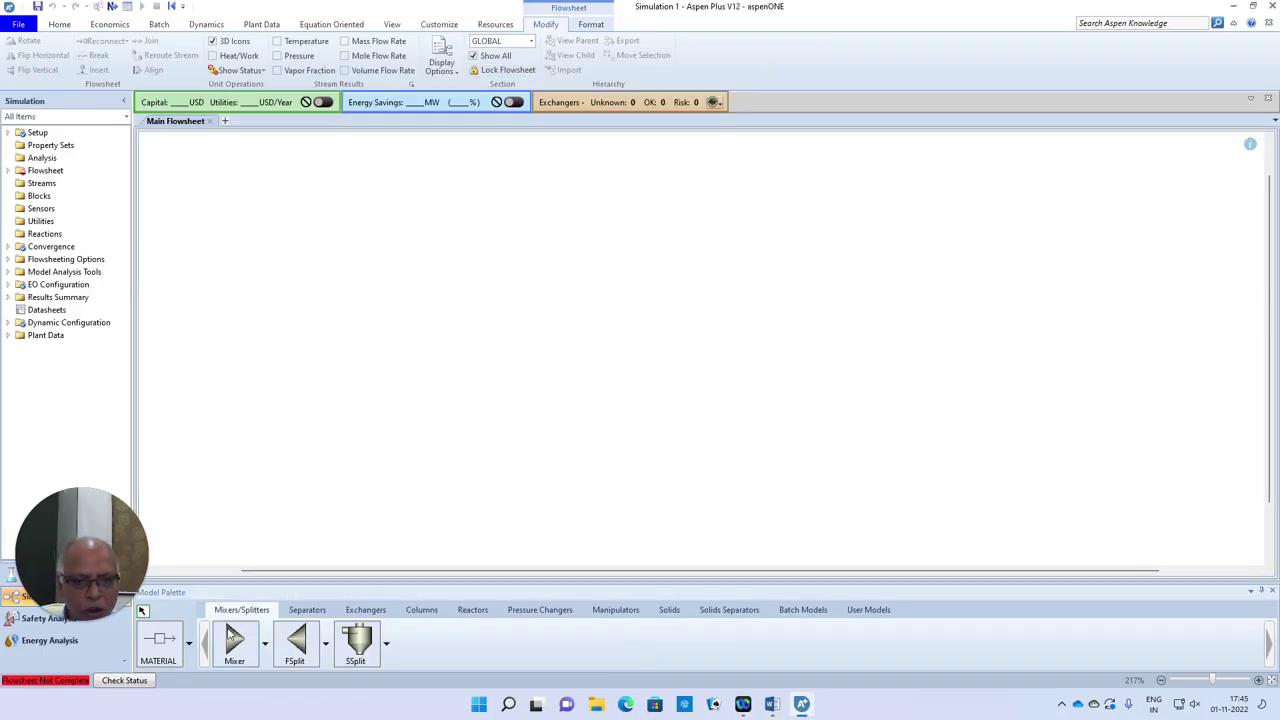
Place a Mixer block on the flowsheet and connect two inlet material streams and one outlet material stream to it
click(234, 640)
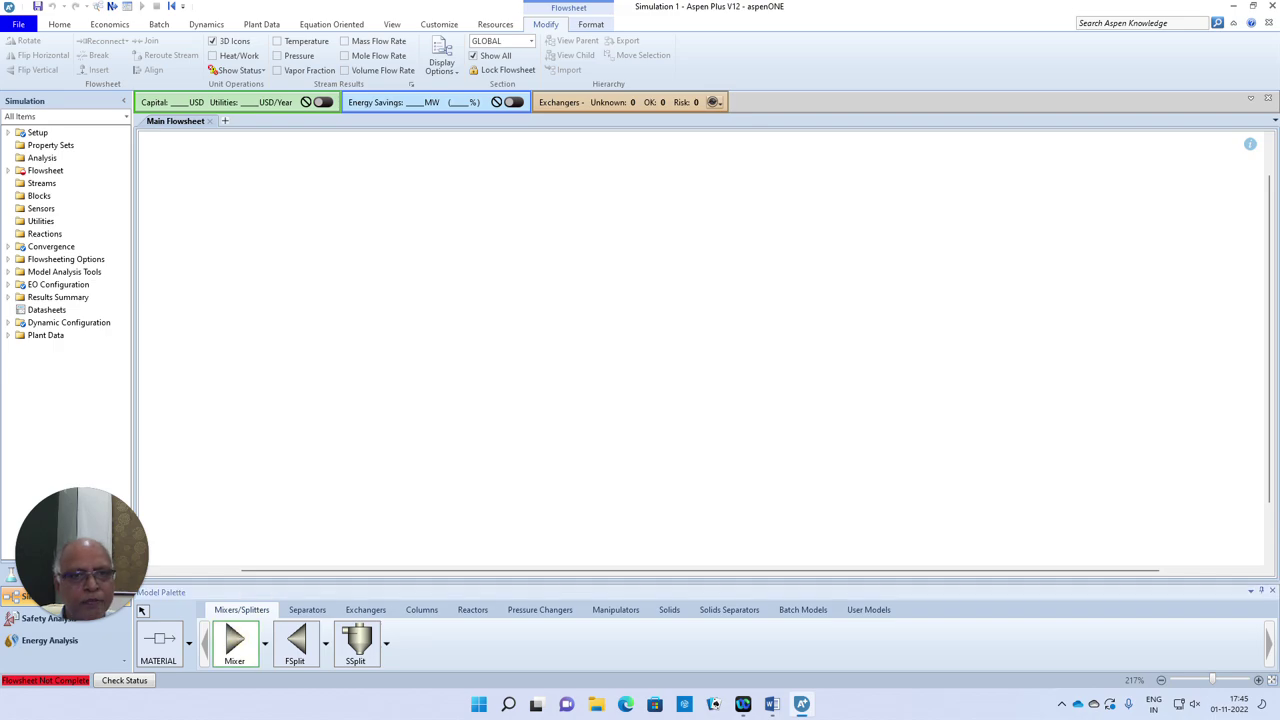
click(550, 314)
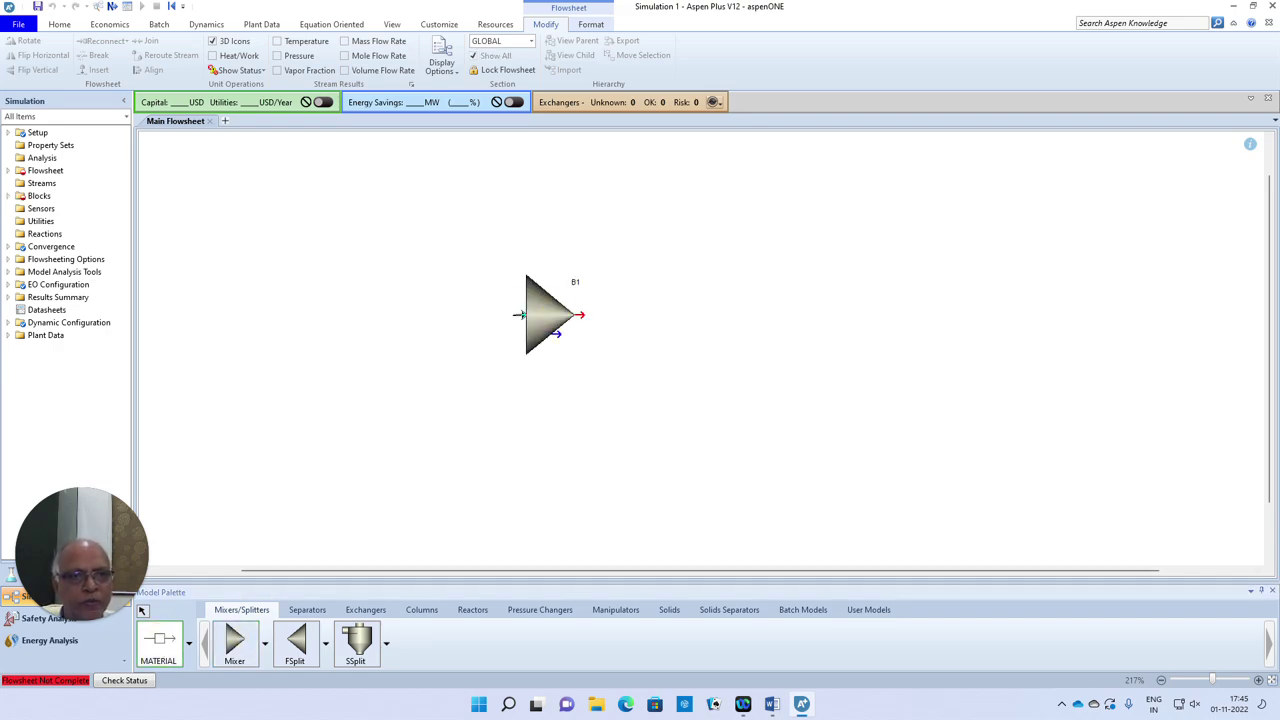
click(517, 279)
click(358, 284)
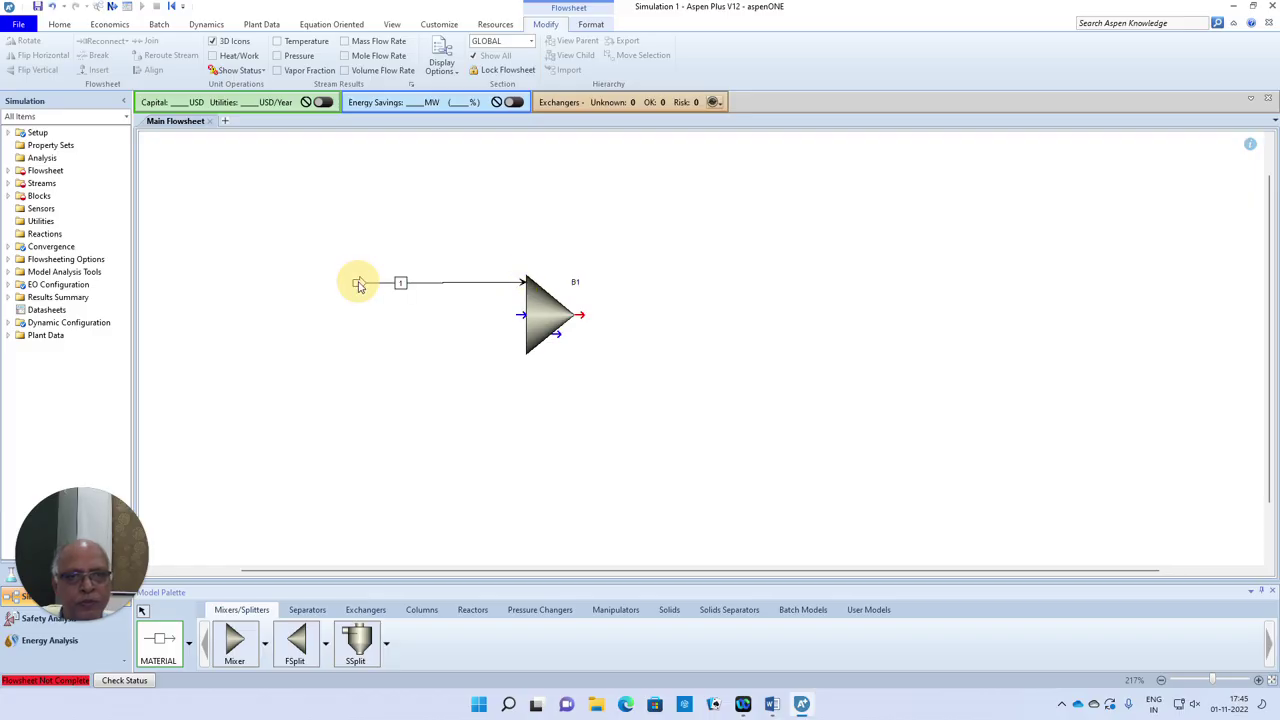
click(516, 338)
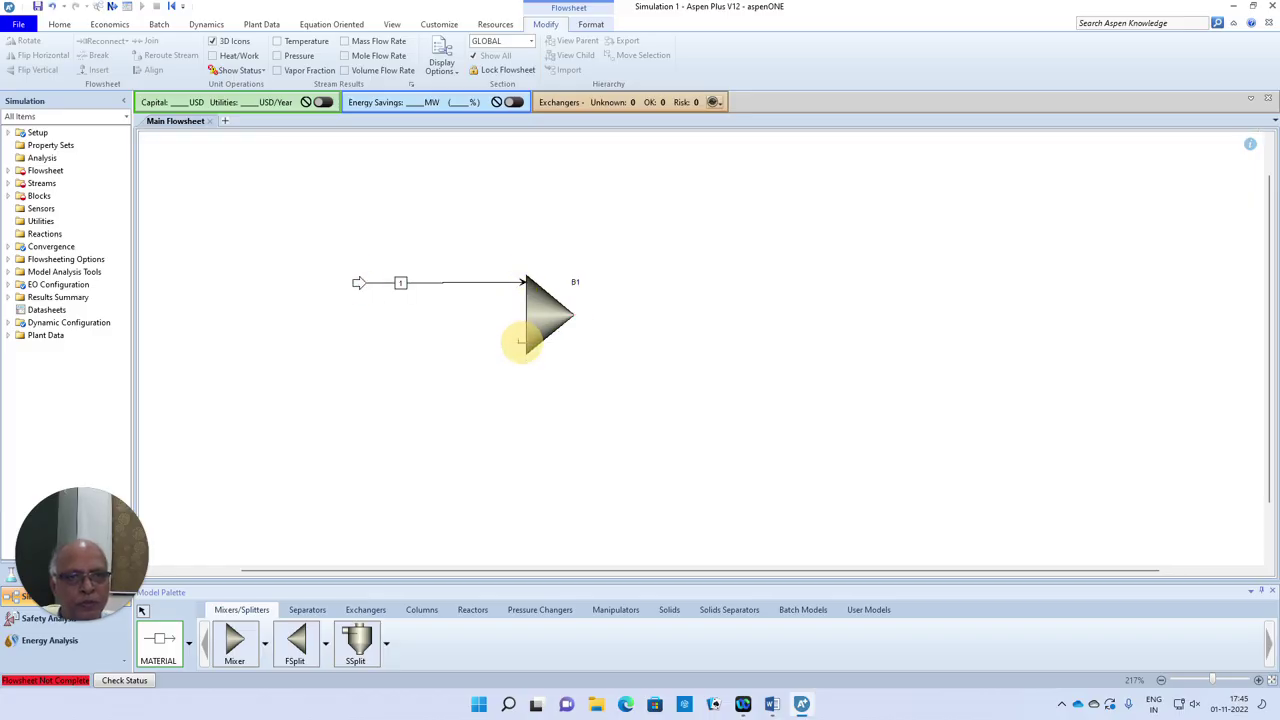
click(359, 341)
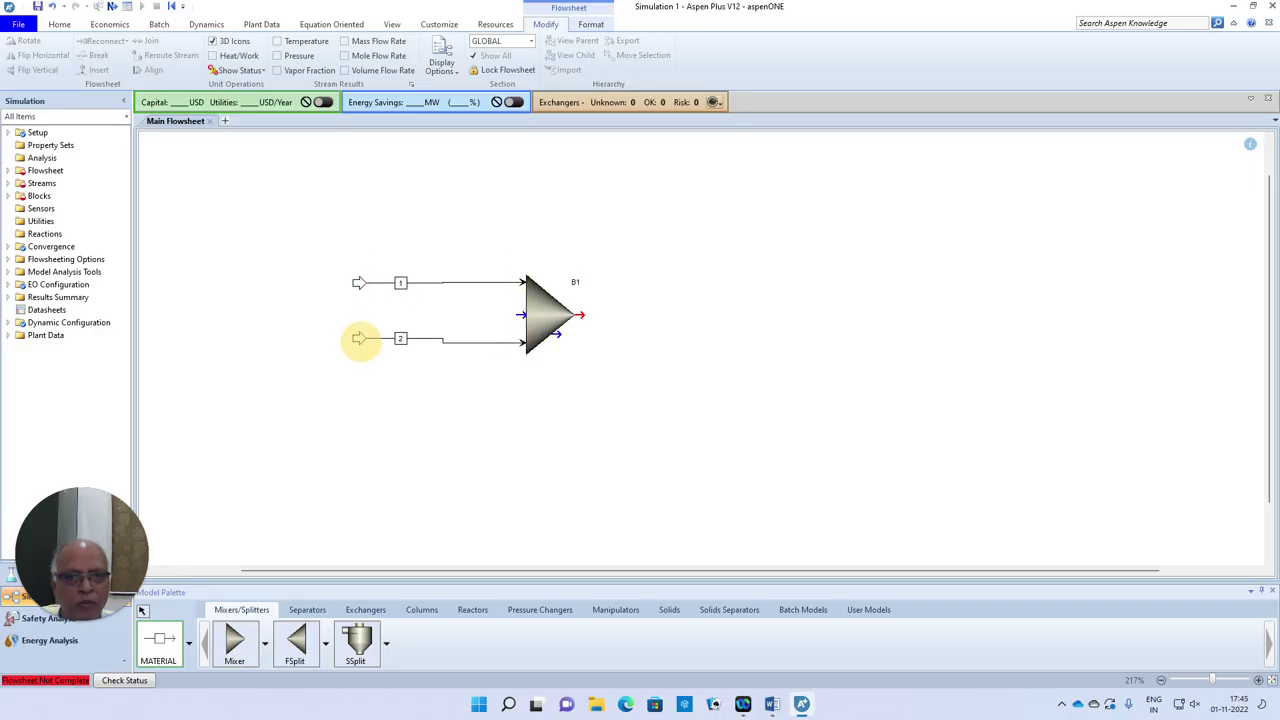
click(584, 315)
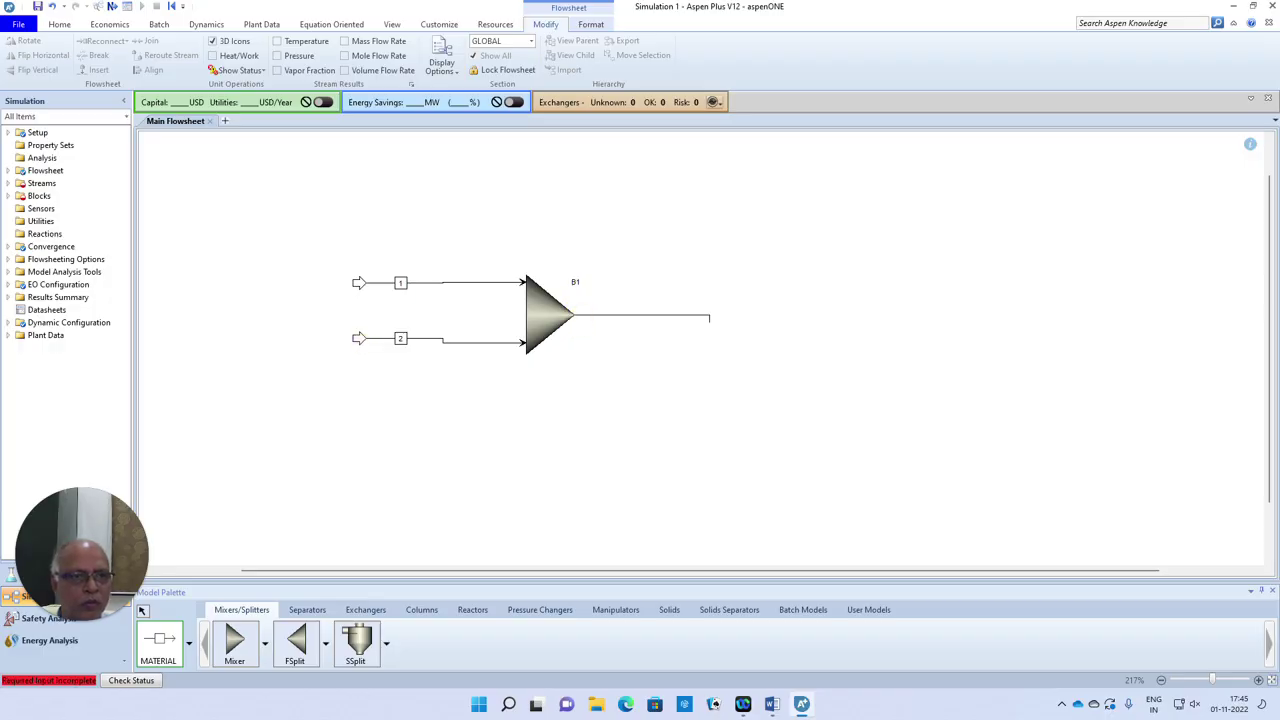
click(724, 315)
click(676, 254)
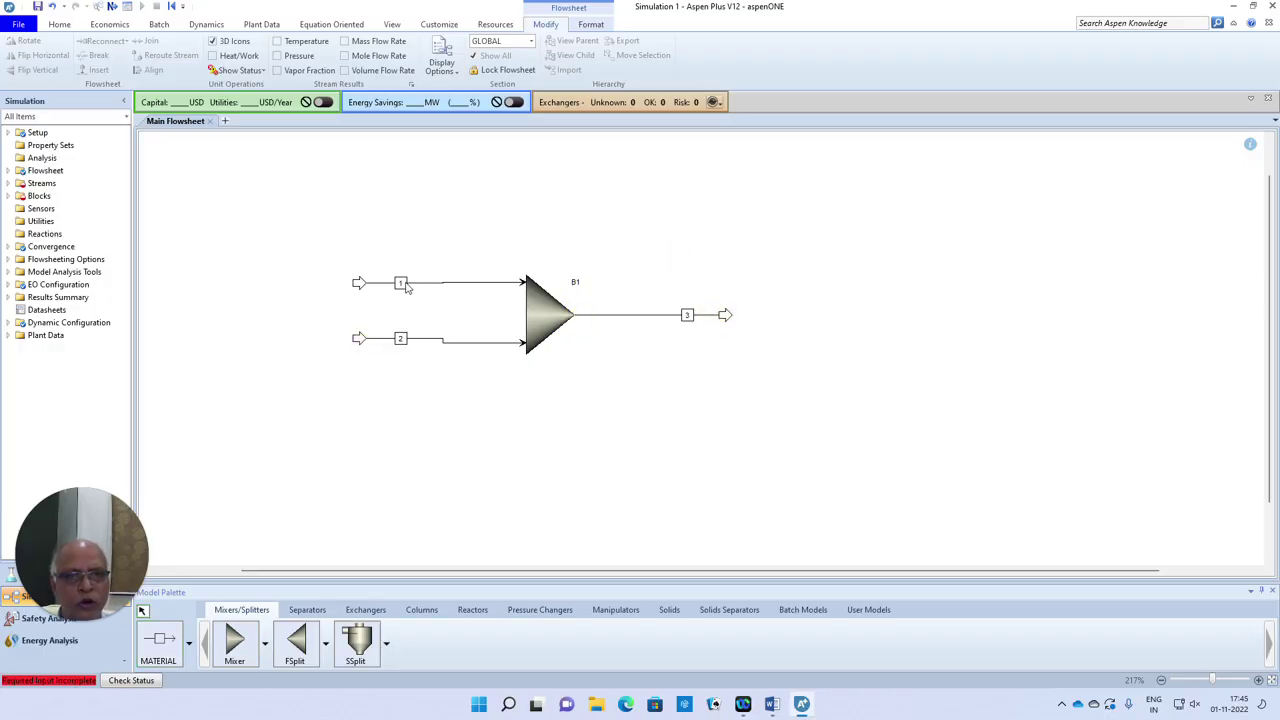
Rename the upper inlet stream TOLUENE, the lower inlet stream ETHYLENE and the mixer outlet stream PRODUCT
right_click(398, 289)
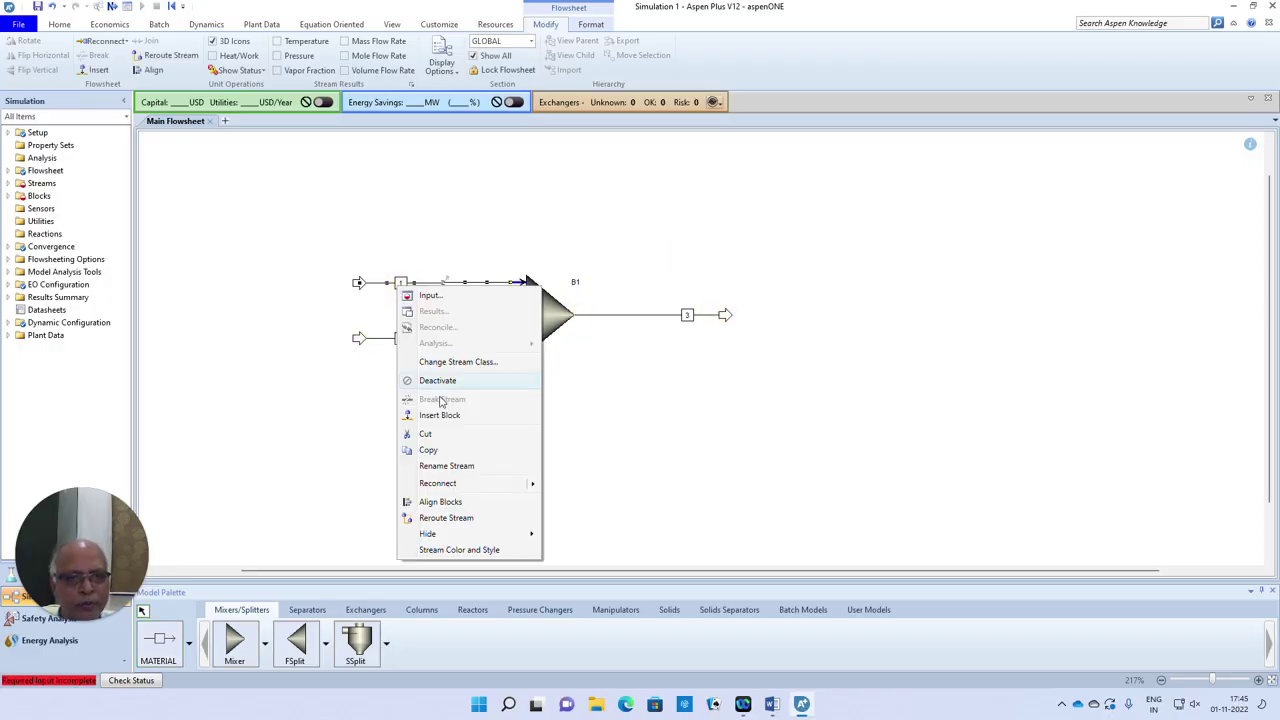
click(450, 465)
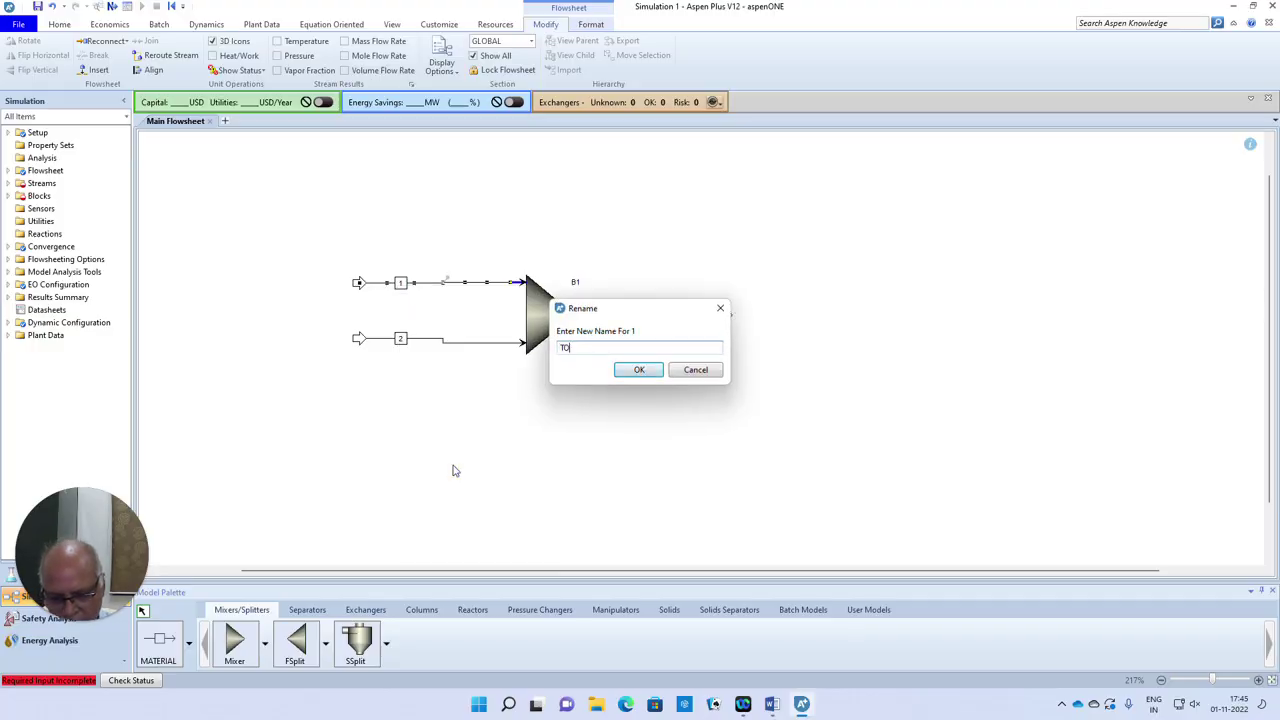
text(TOLUENE)
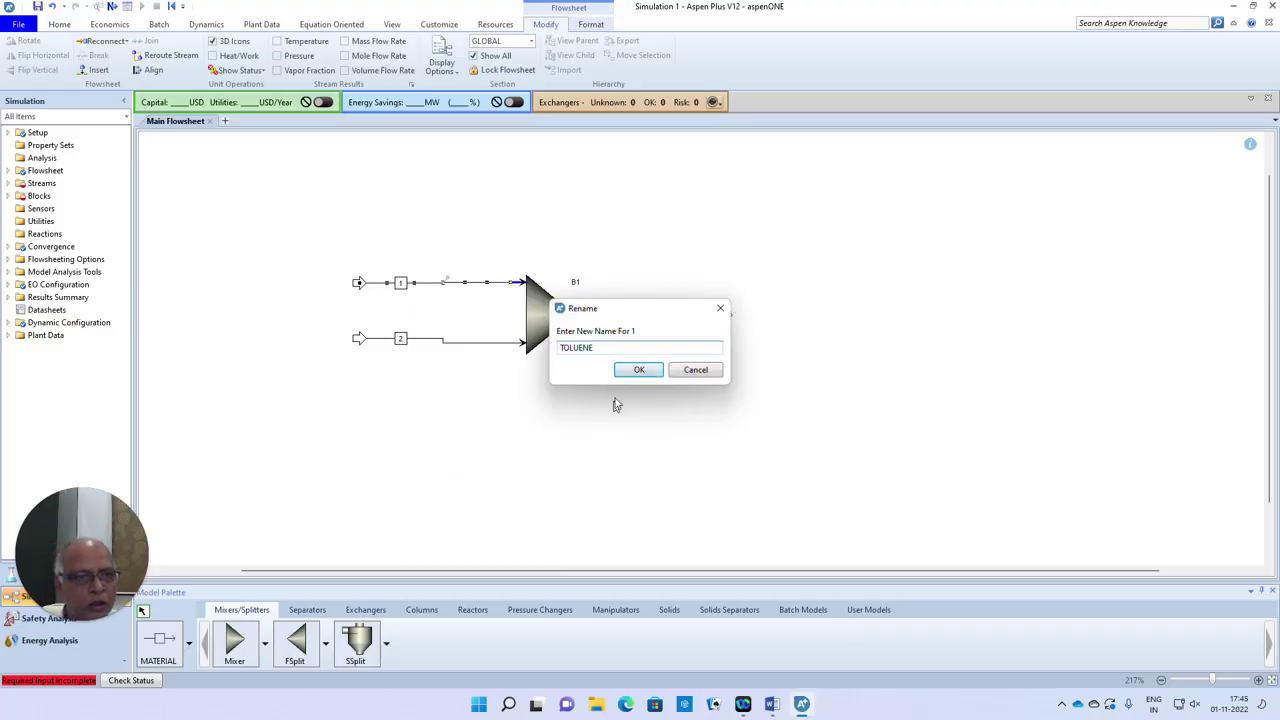
click(643, 370)
right_click(403, 341)
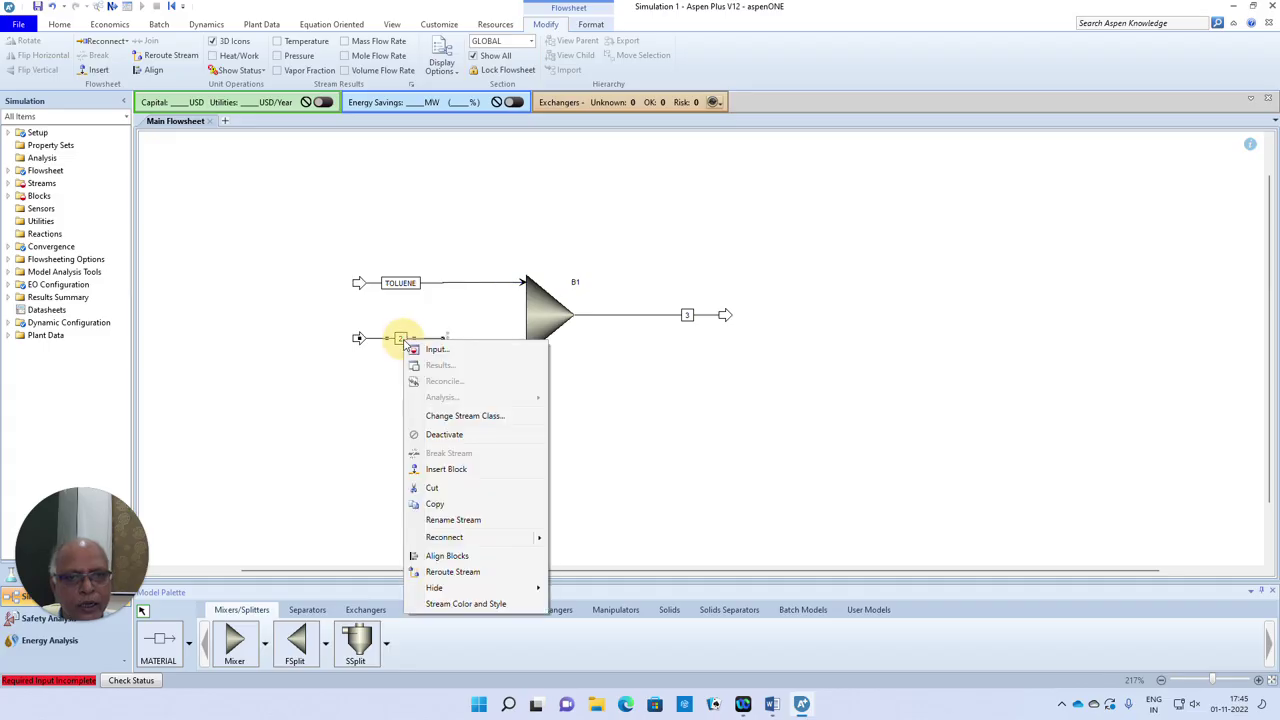
click(453, 519)
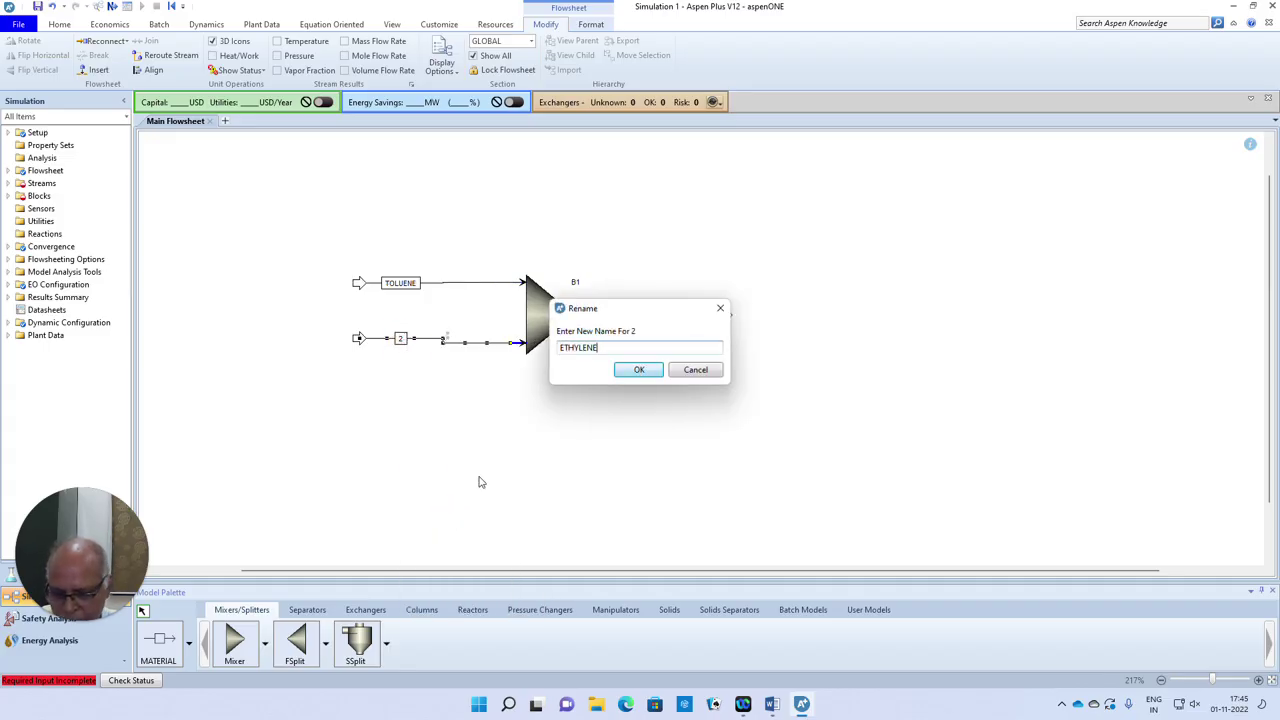
click(624, 372)
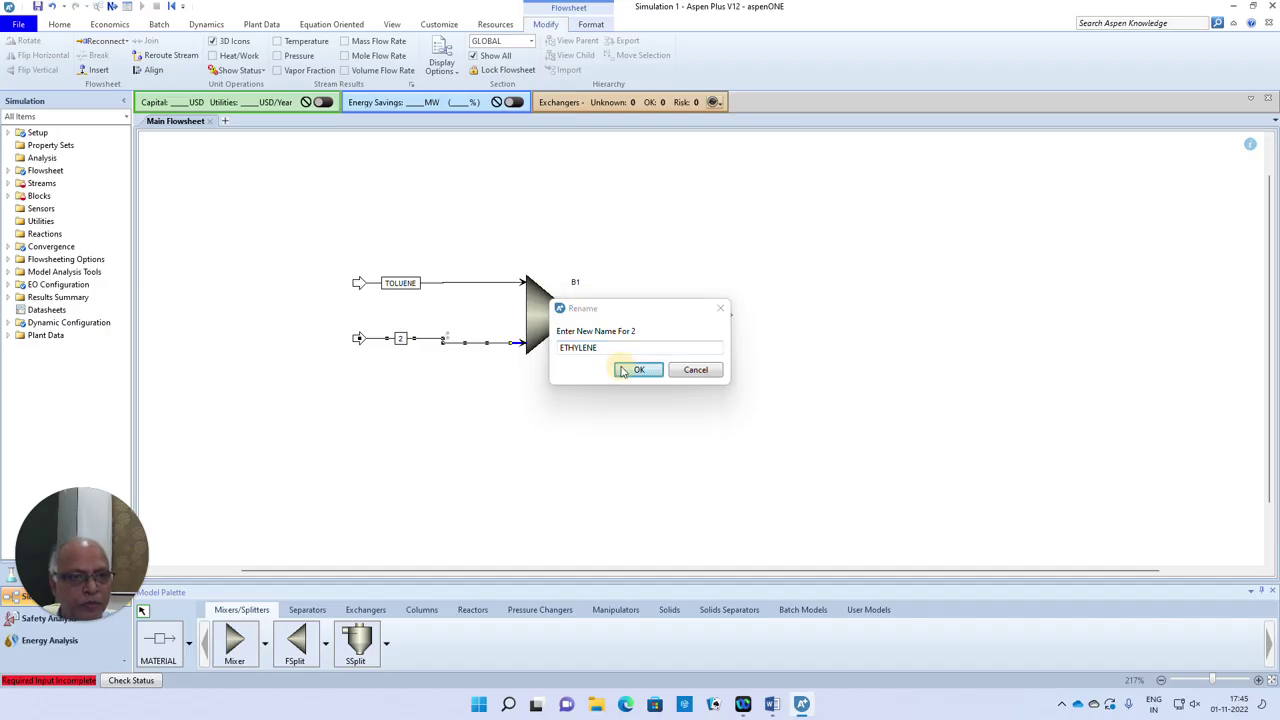
right_click(690, 315)
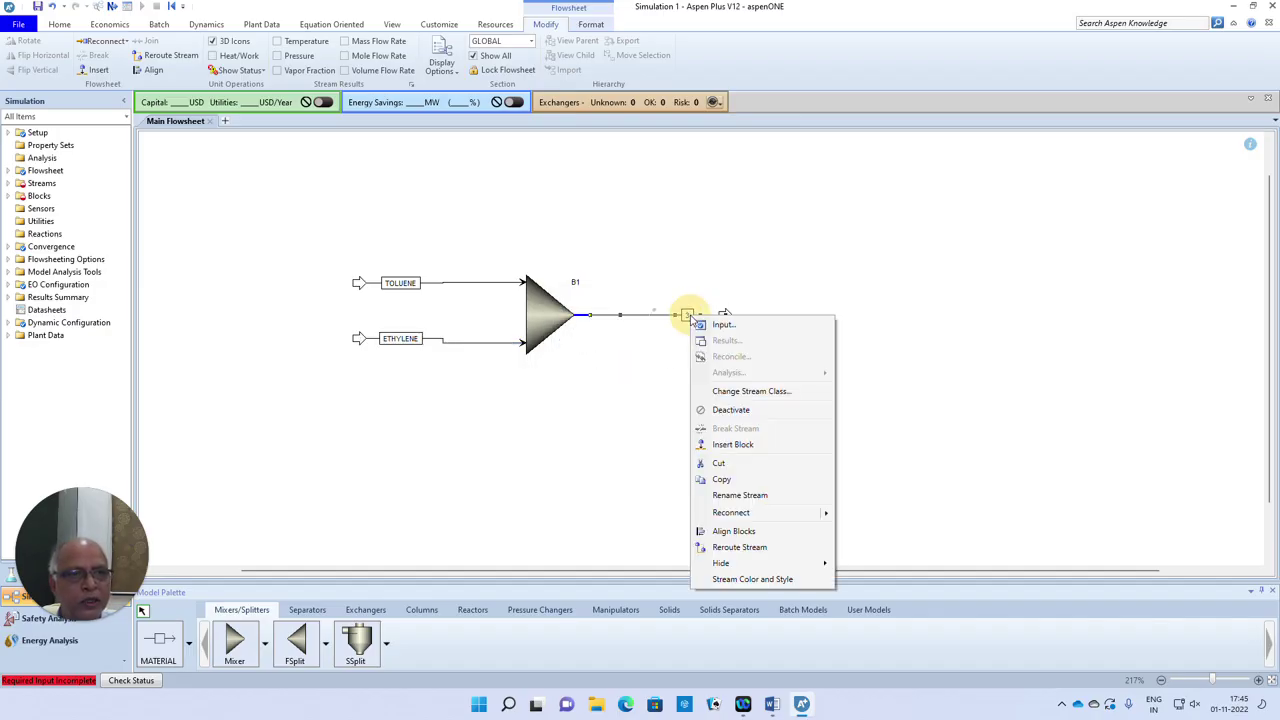
click(740, 495)
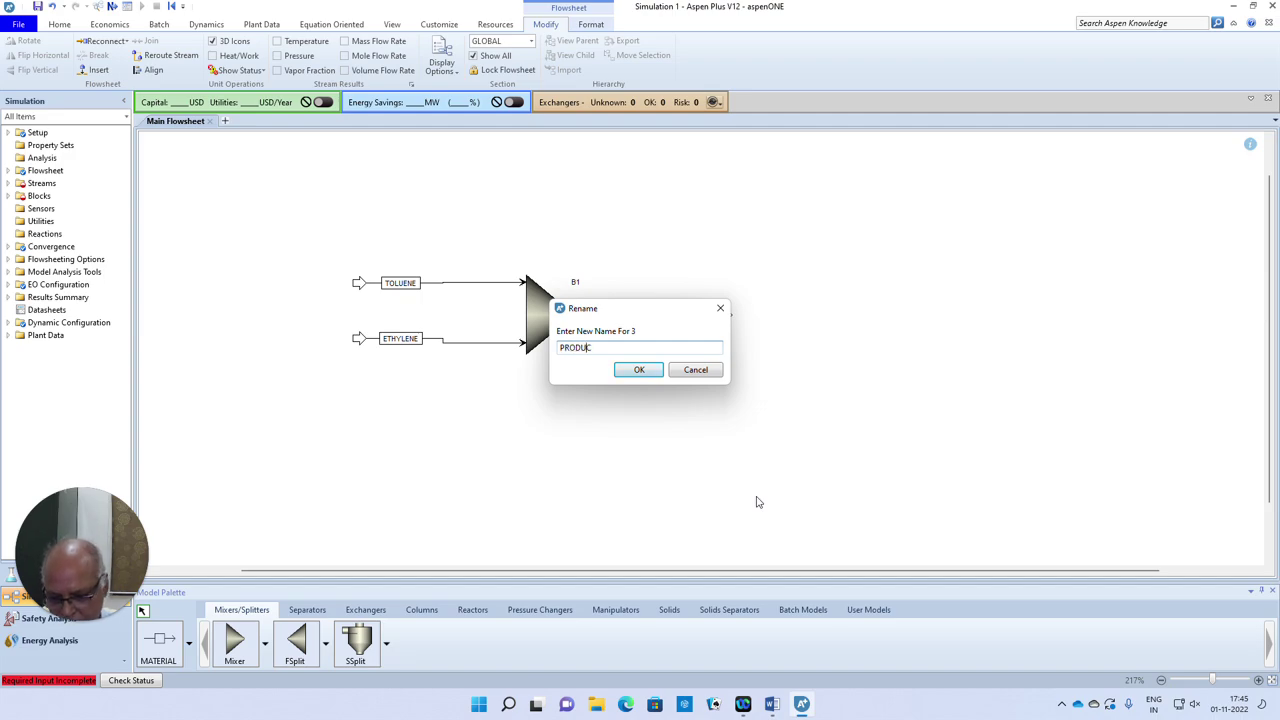
text(PRODUCT)
click(647, 373)
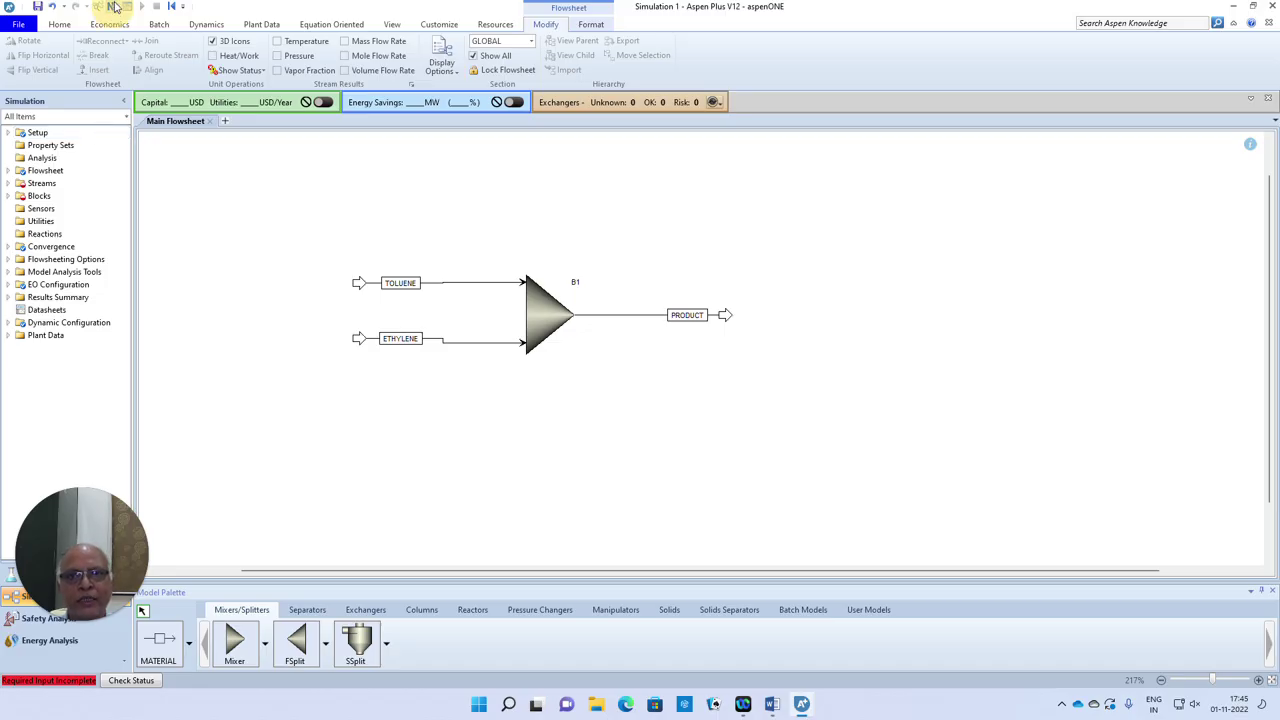
Open the ETHYLENE stream's input form and change the unit set to ENG
click(111, 6)
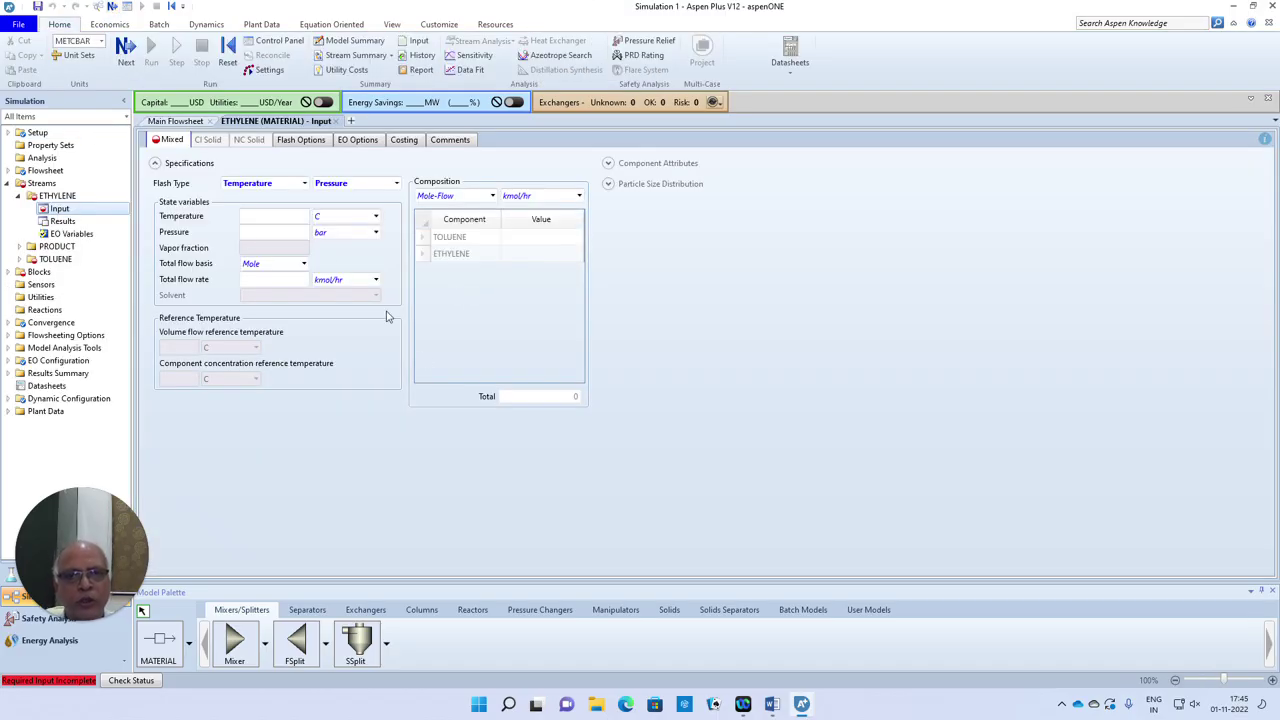
click(101, 41)
click(66, 57)
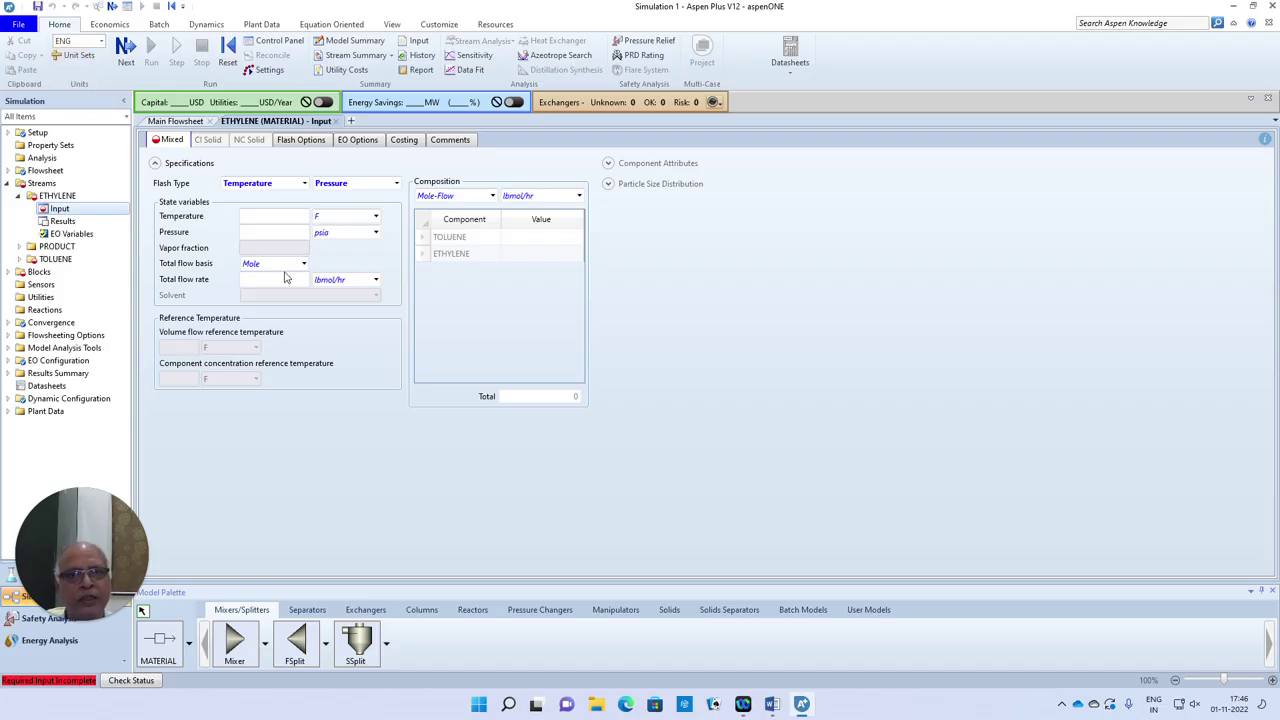
Set the ETHYLENE stream's temperature to 50 F and its pressure to 1 bar
click(292, 216)
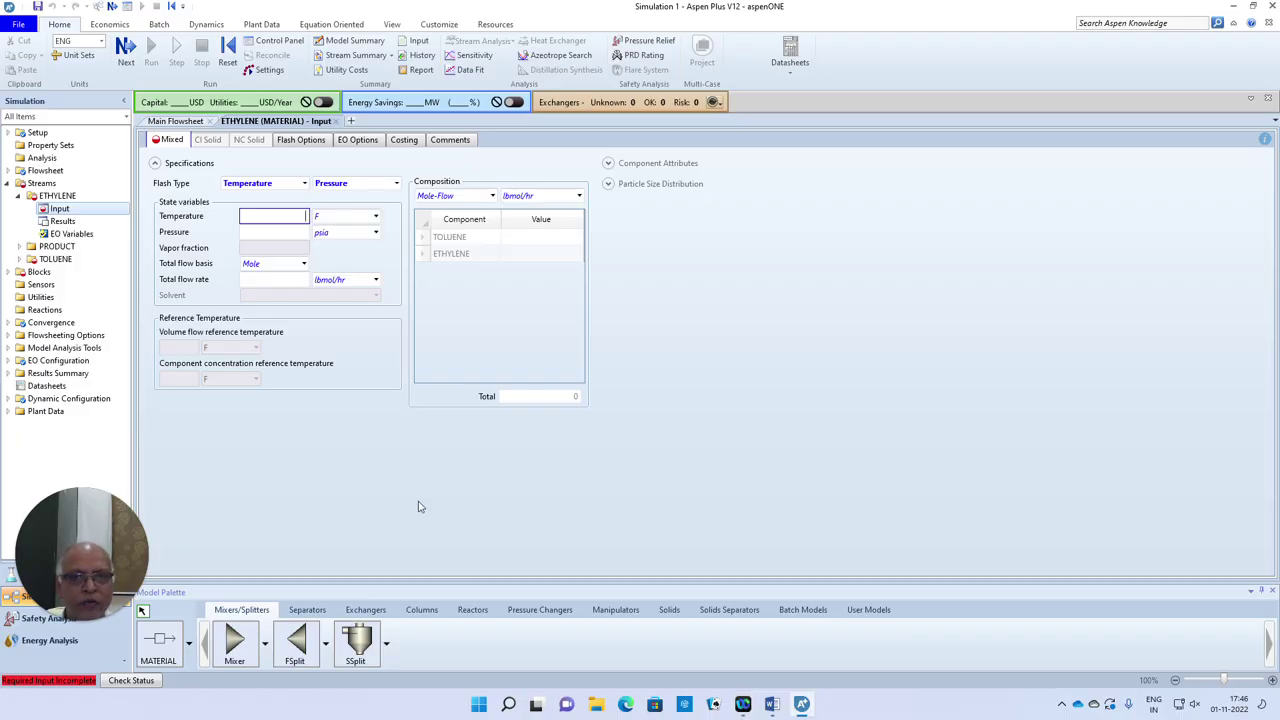
text(0)
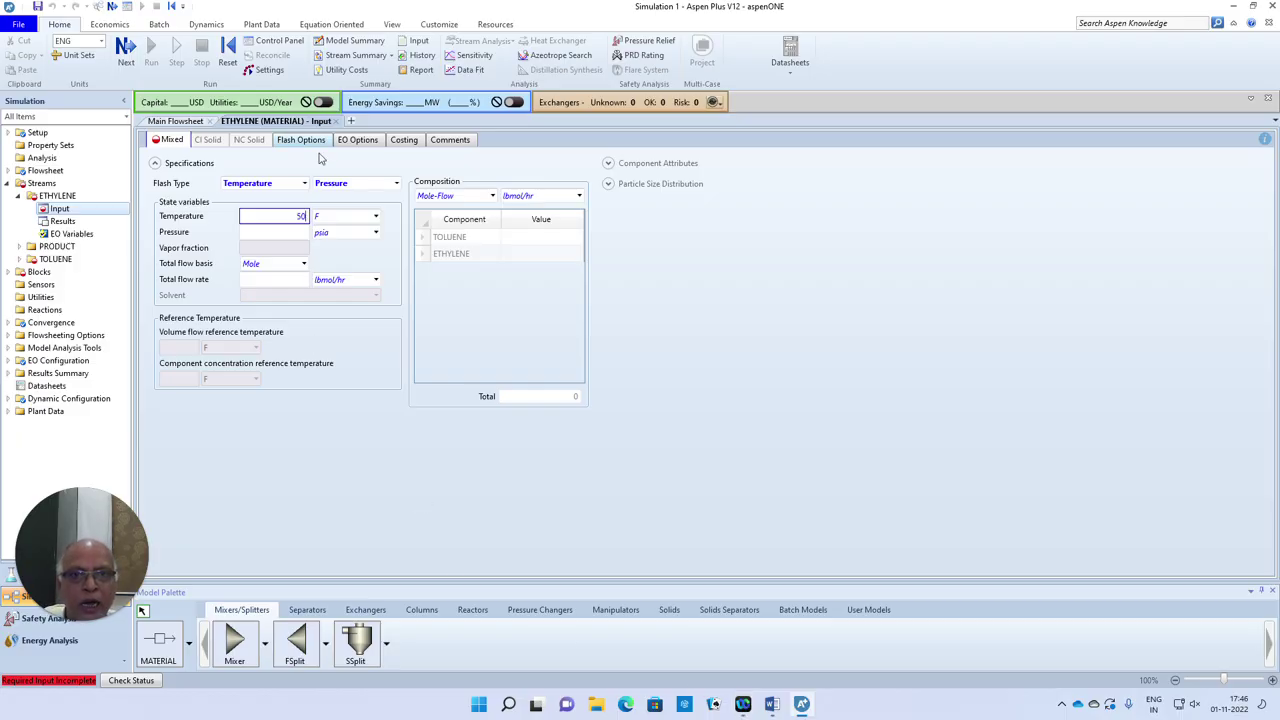
key(Tab)
text(1)
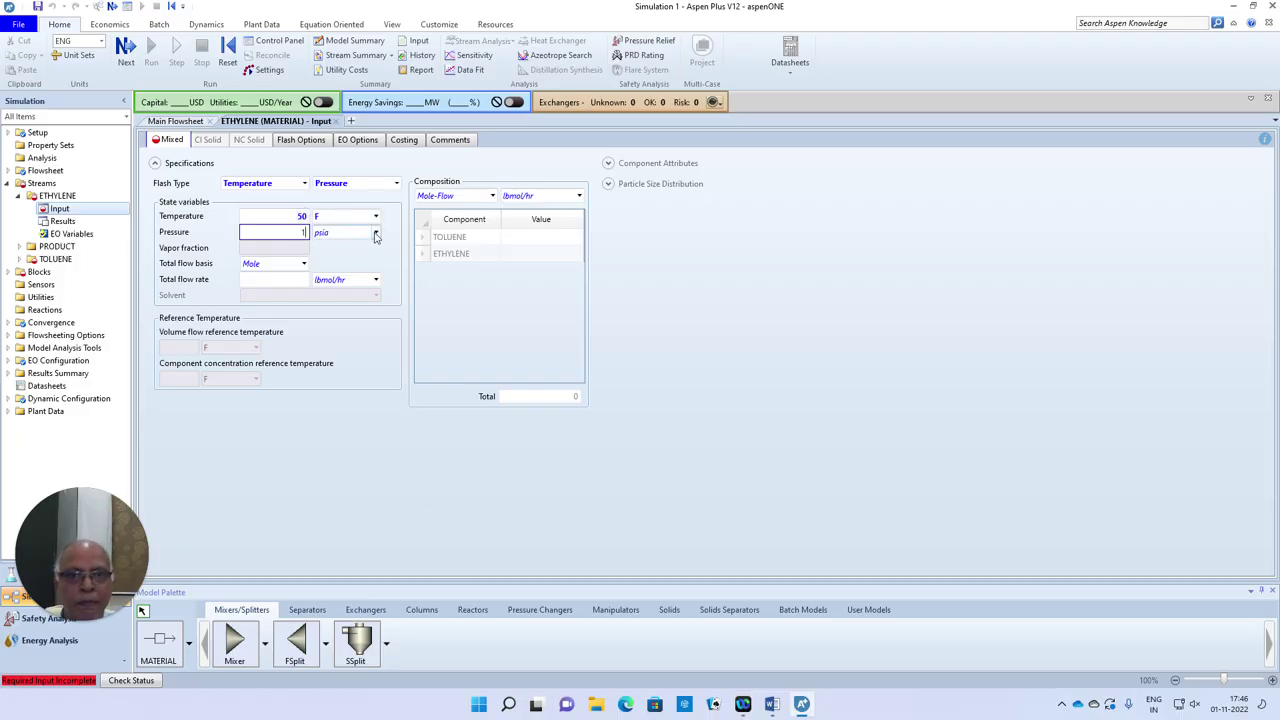
click(375, 232)
drag(385, 392, 385, 262)
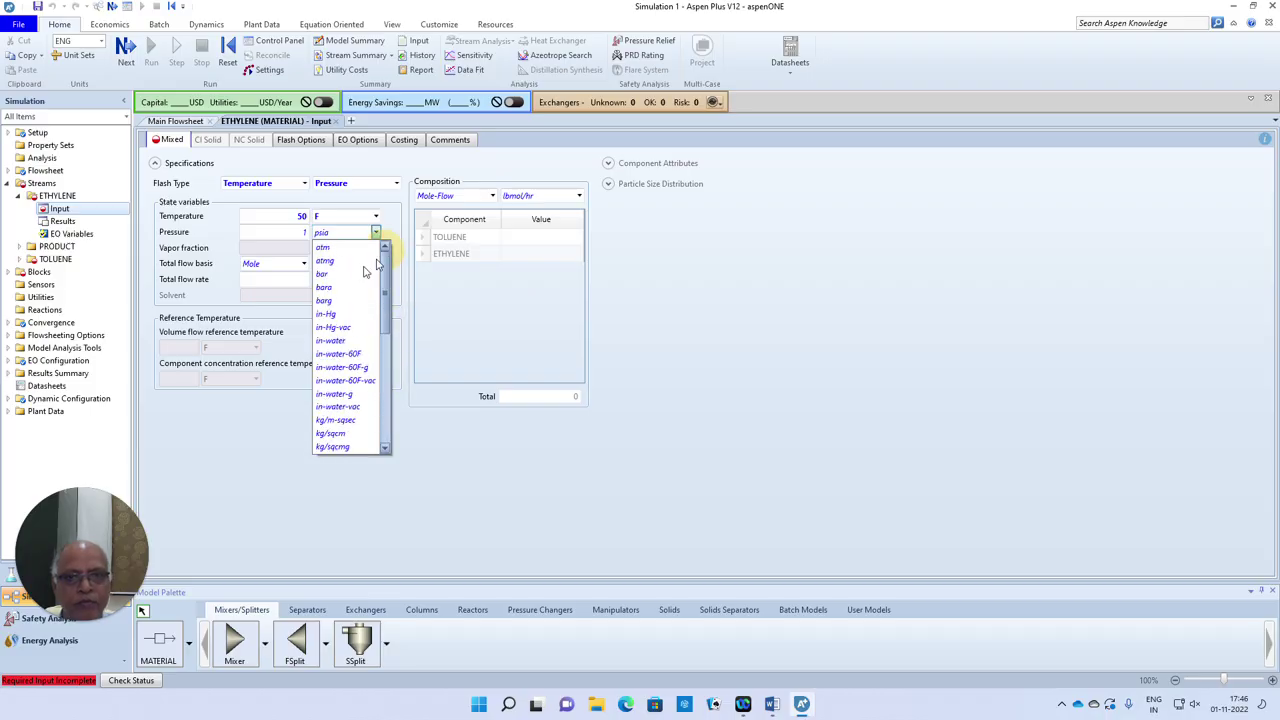
click(335, 277)
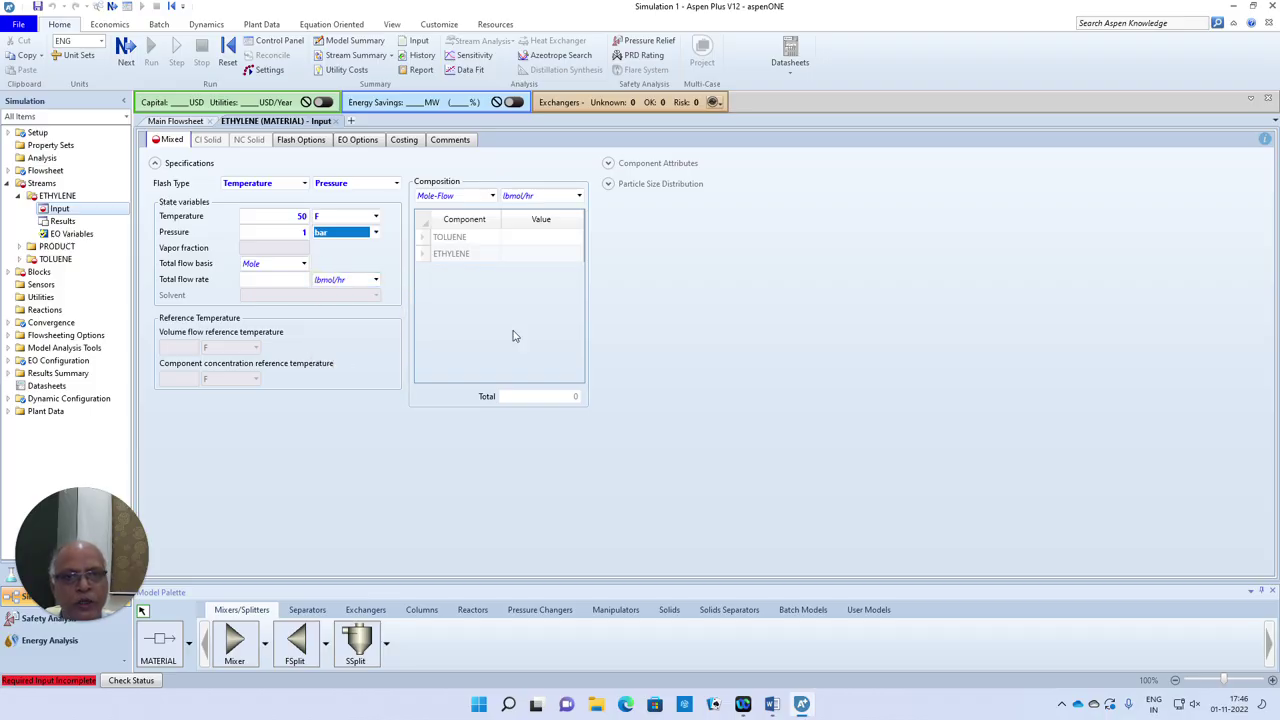
Specify the ETHYLENE stream's composition by Mass-Flow with an ethylene flow of 100 lb/hr, consulting the problem statement in Word
click(532, 258)
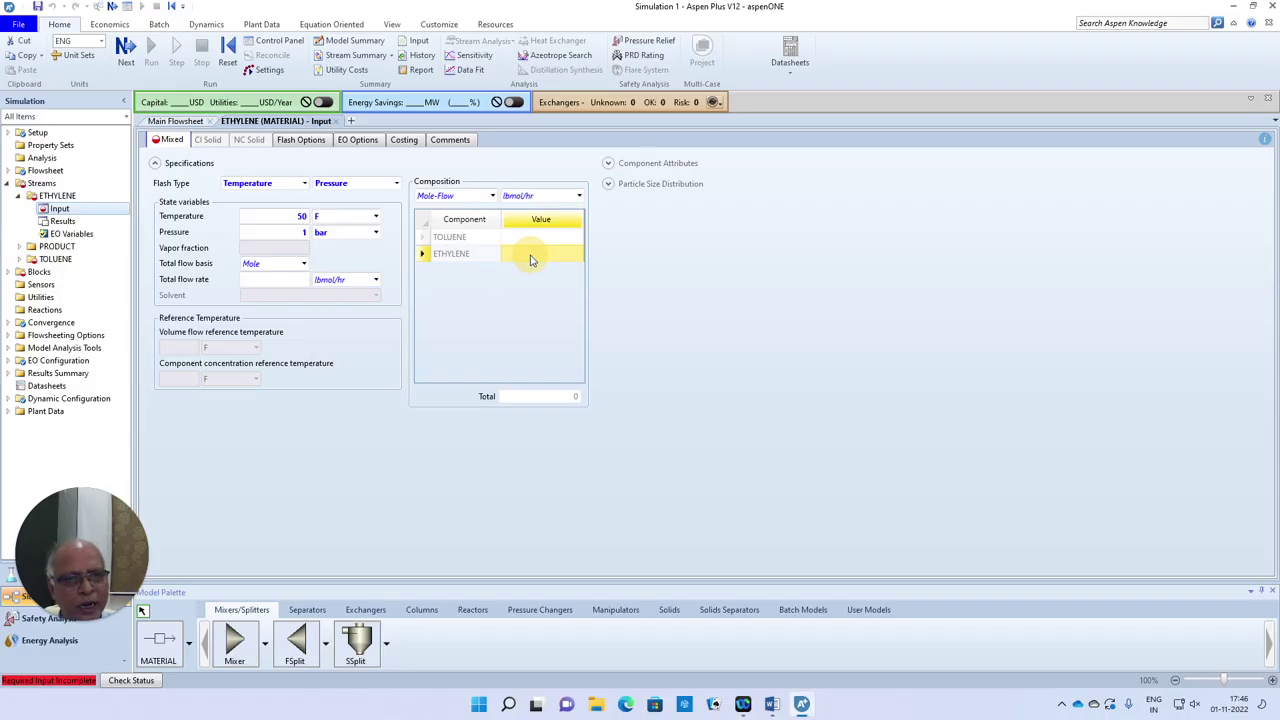
text(1)
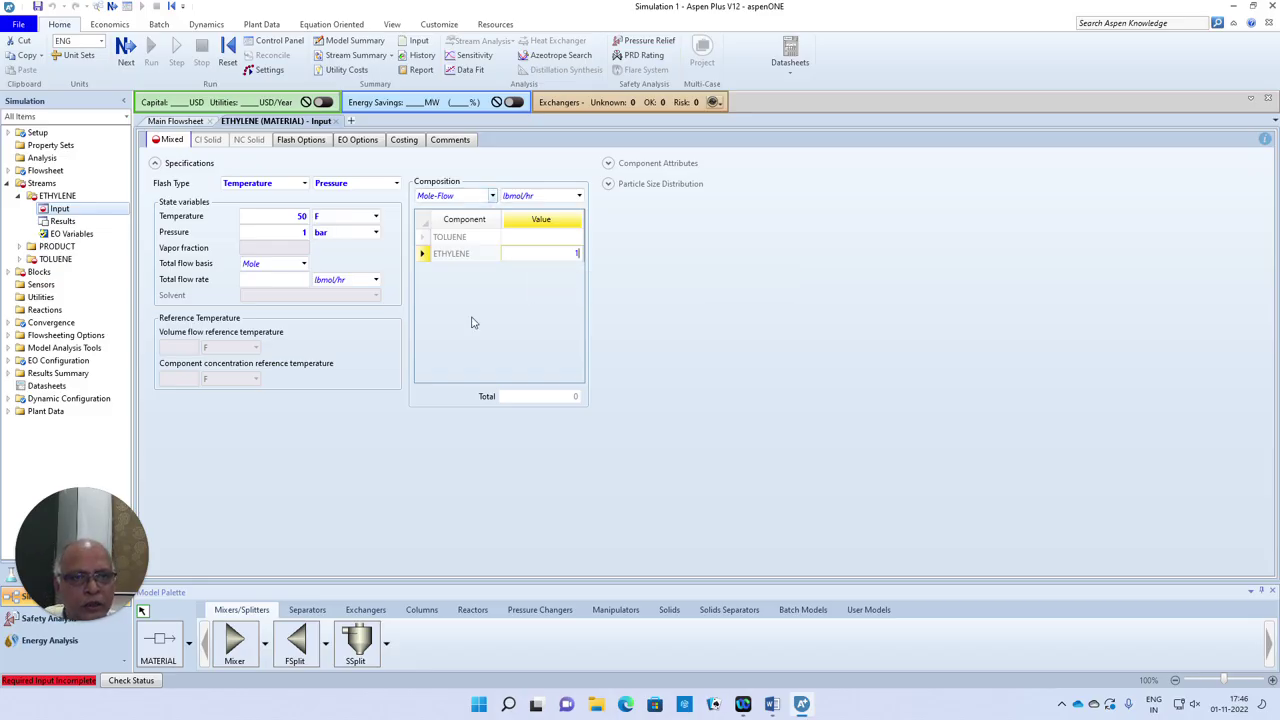
click(771, 704)
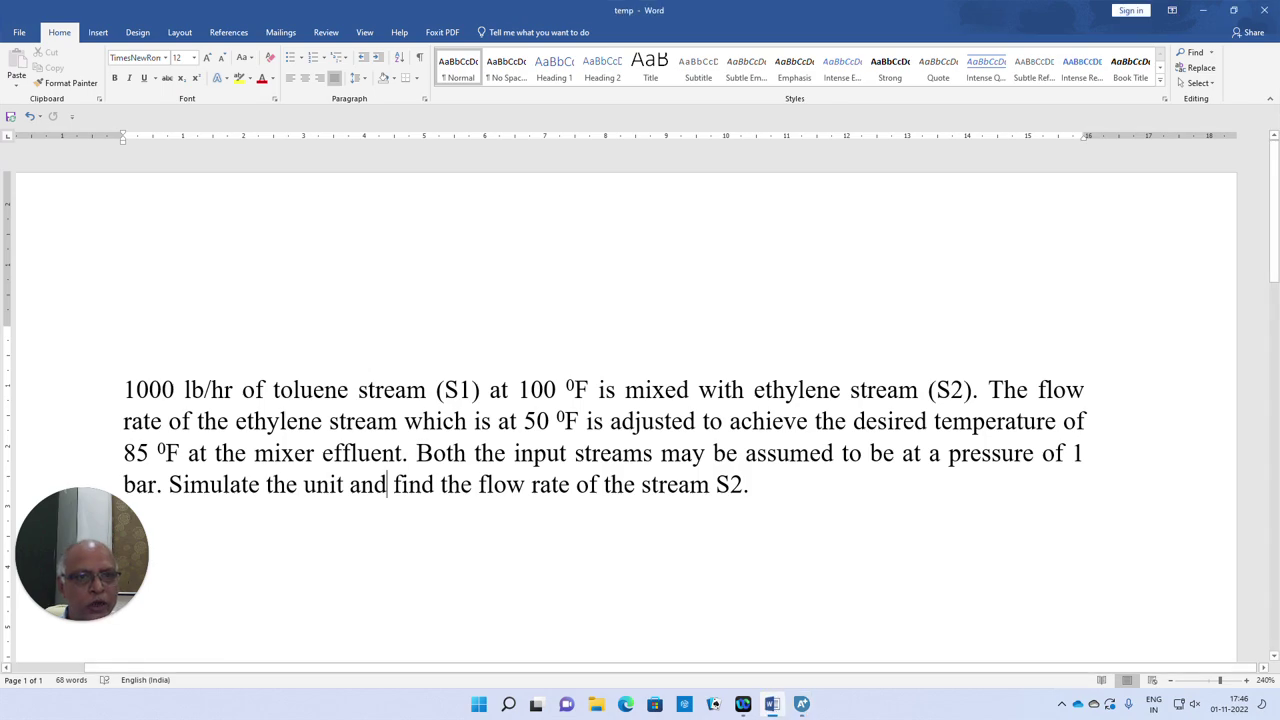
click(801, 704)
click(492, 196)
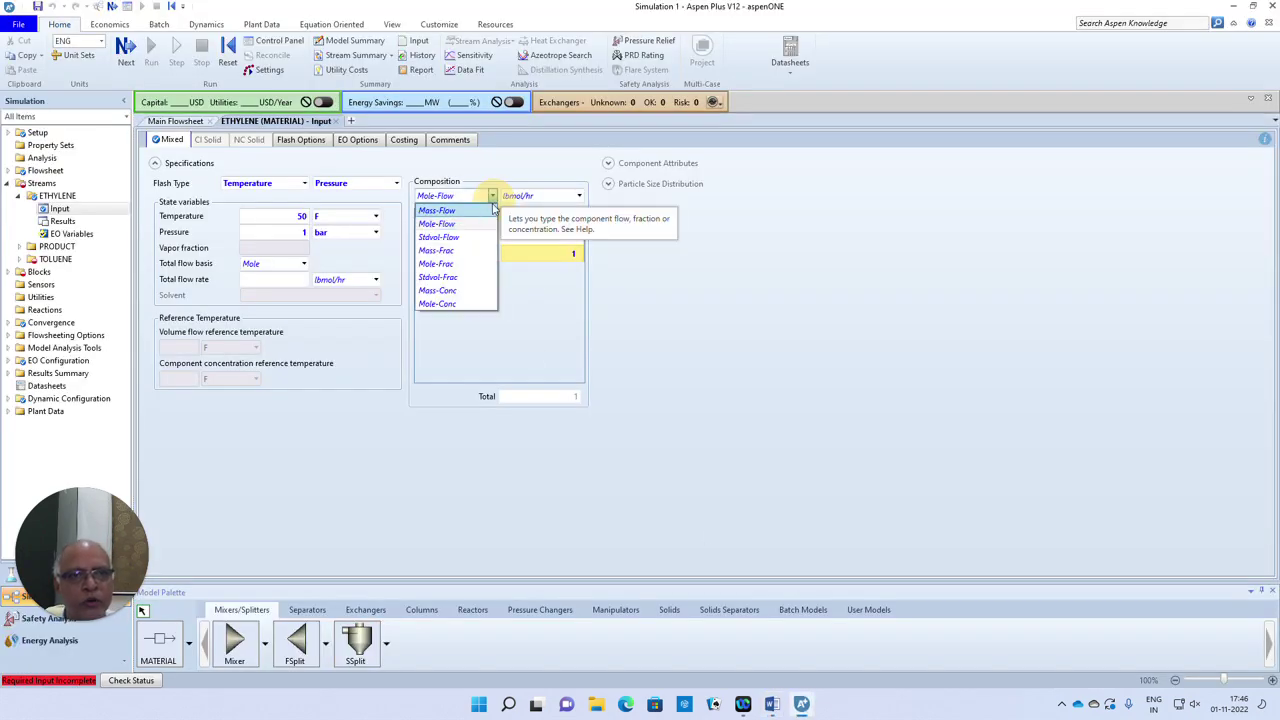
click(438, 213)
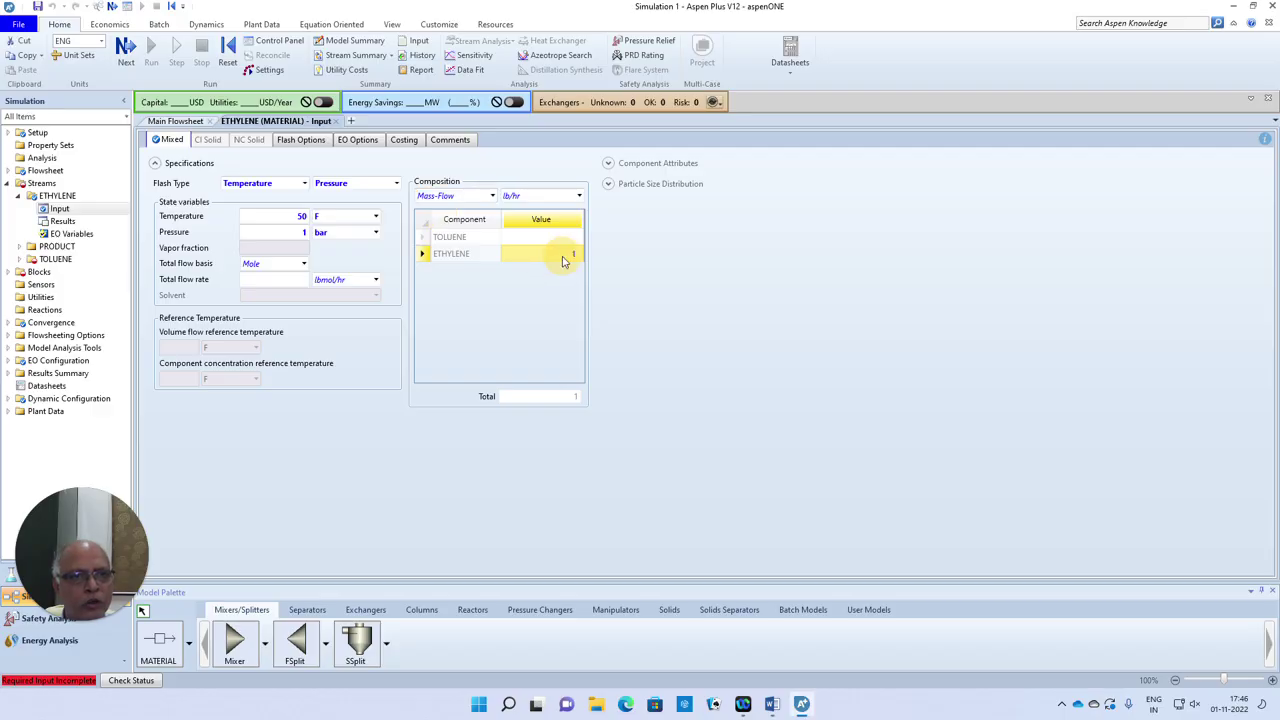
text(100)
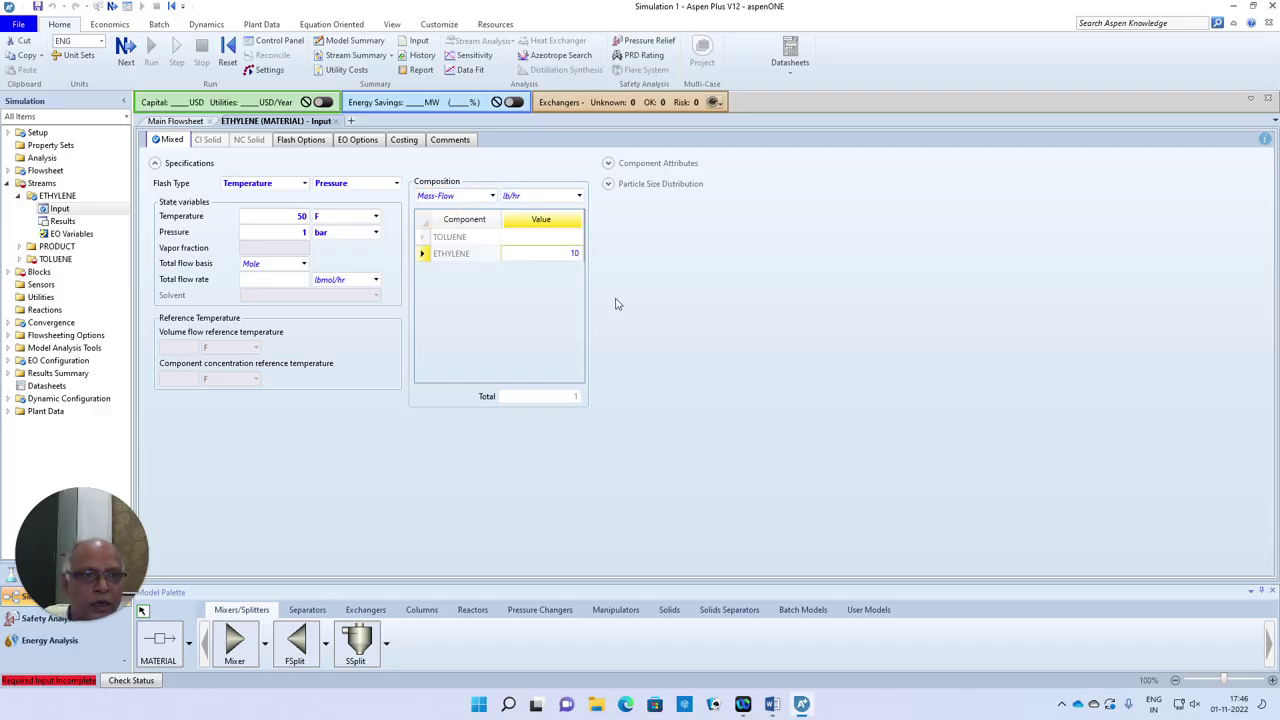
click(772, 704)
click(774, 704)
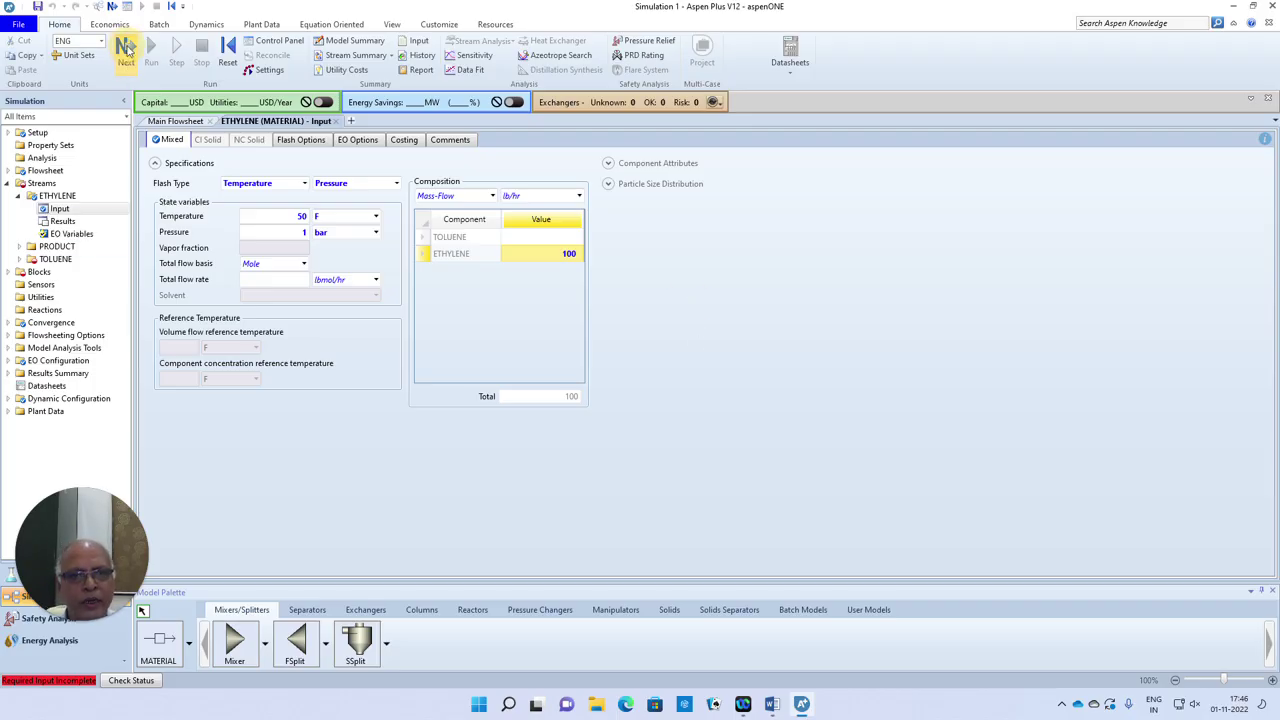
Open the TOLUENE stream's input form and, after checking the problem statement, set its temperature to 100 F and pressure to 1 bar
click(126, 48)
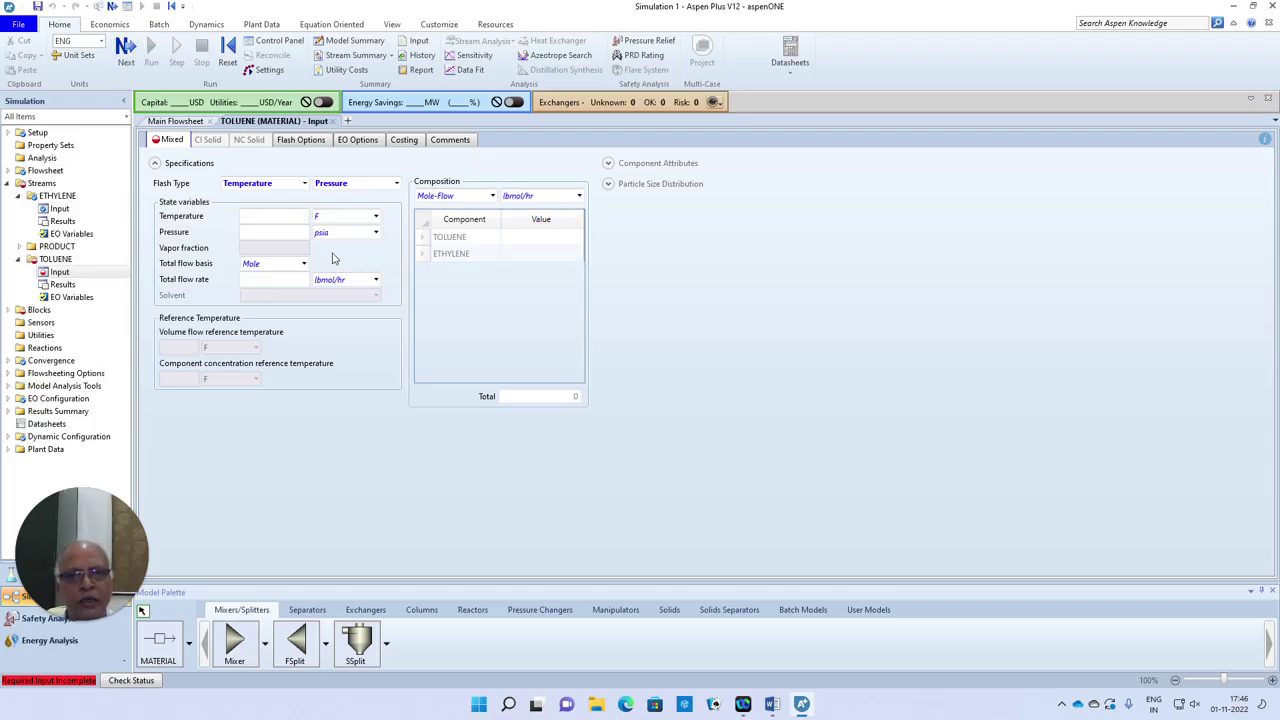
click(771, 704)
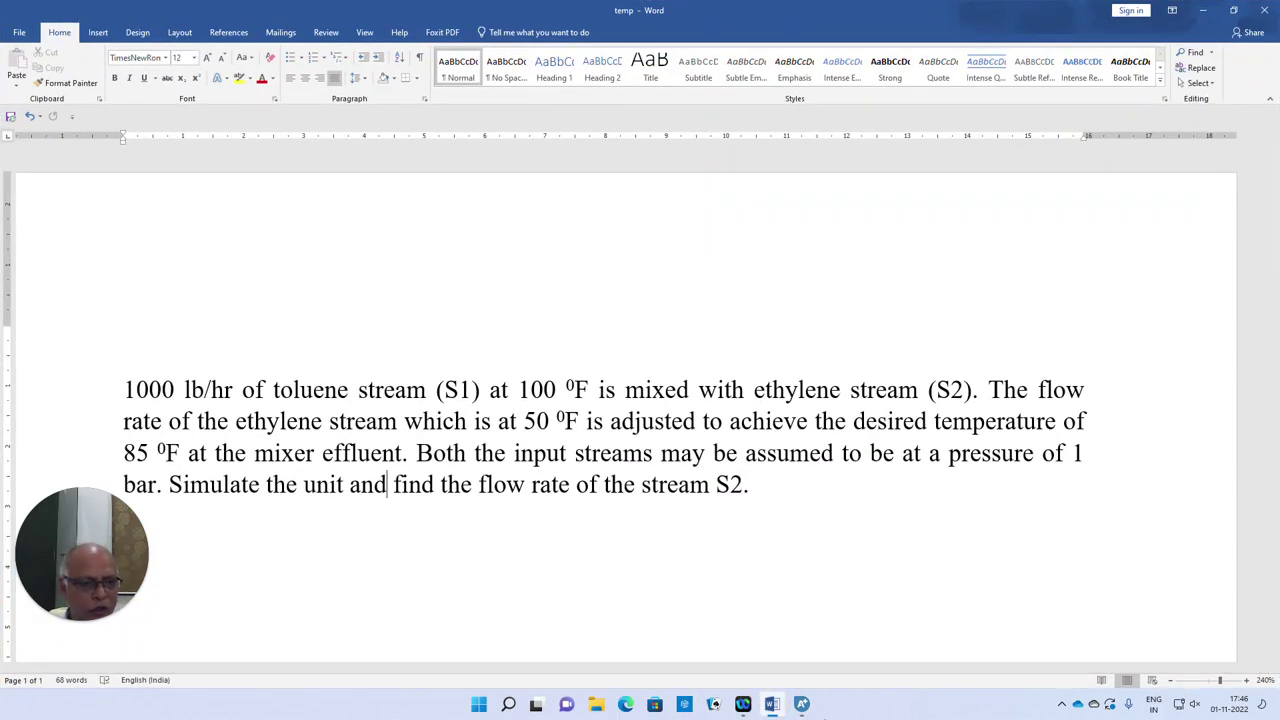
click(801, 704)
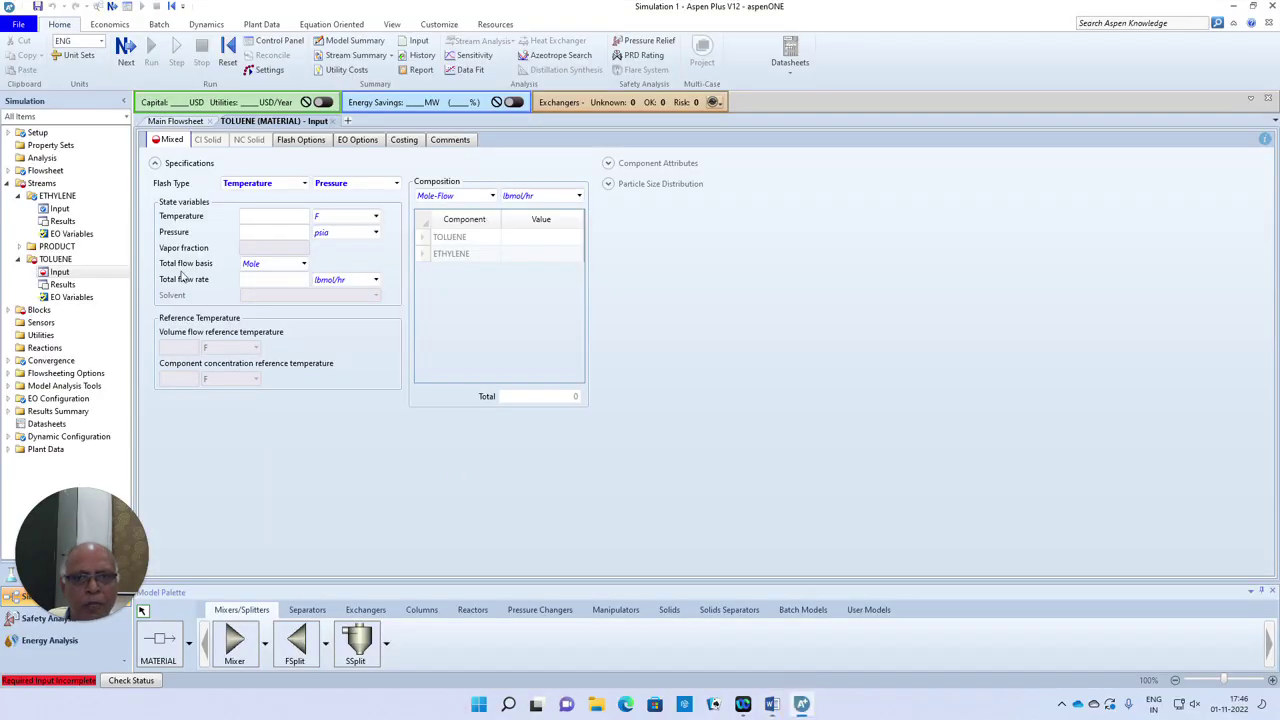
click(256, 217)
text(1)
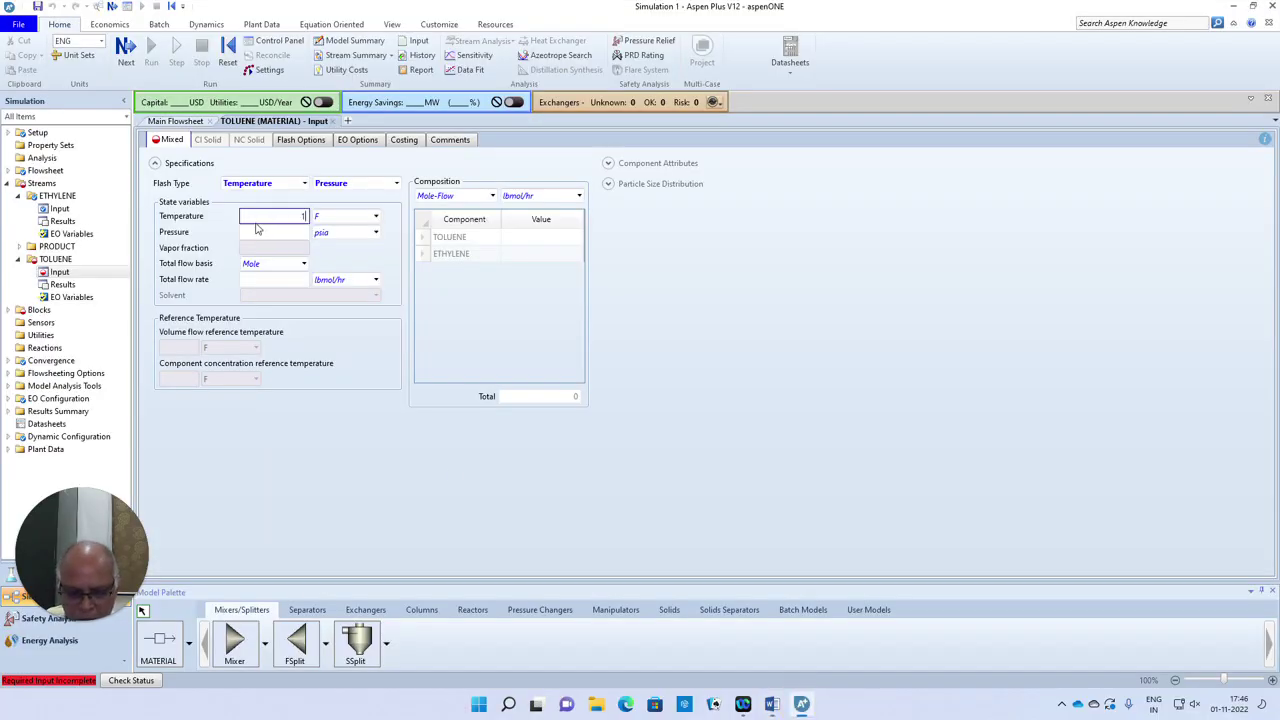
text(00)
click(282, 236)
text(1)
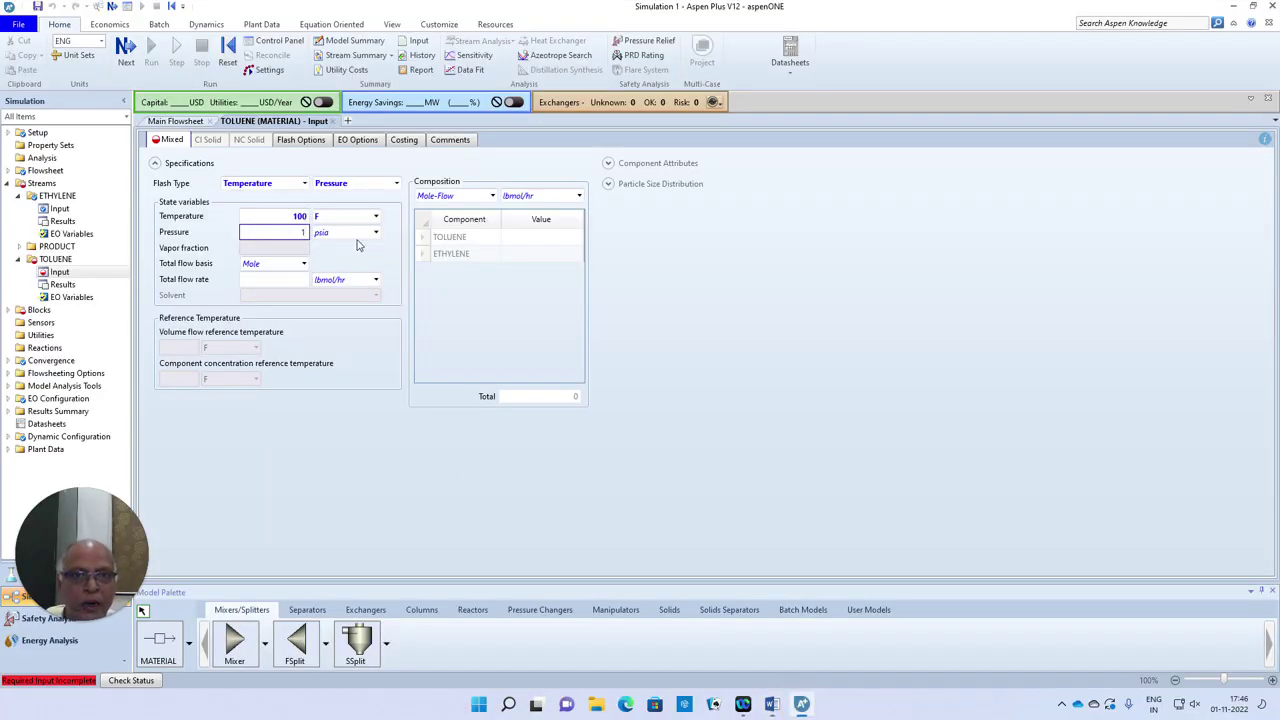
click(375, 232)
scroll(378, 291, down, 2)
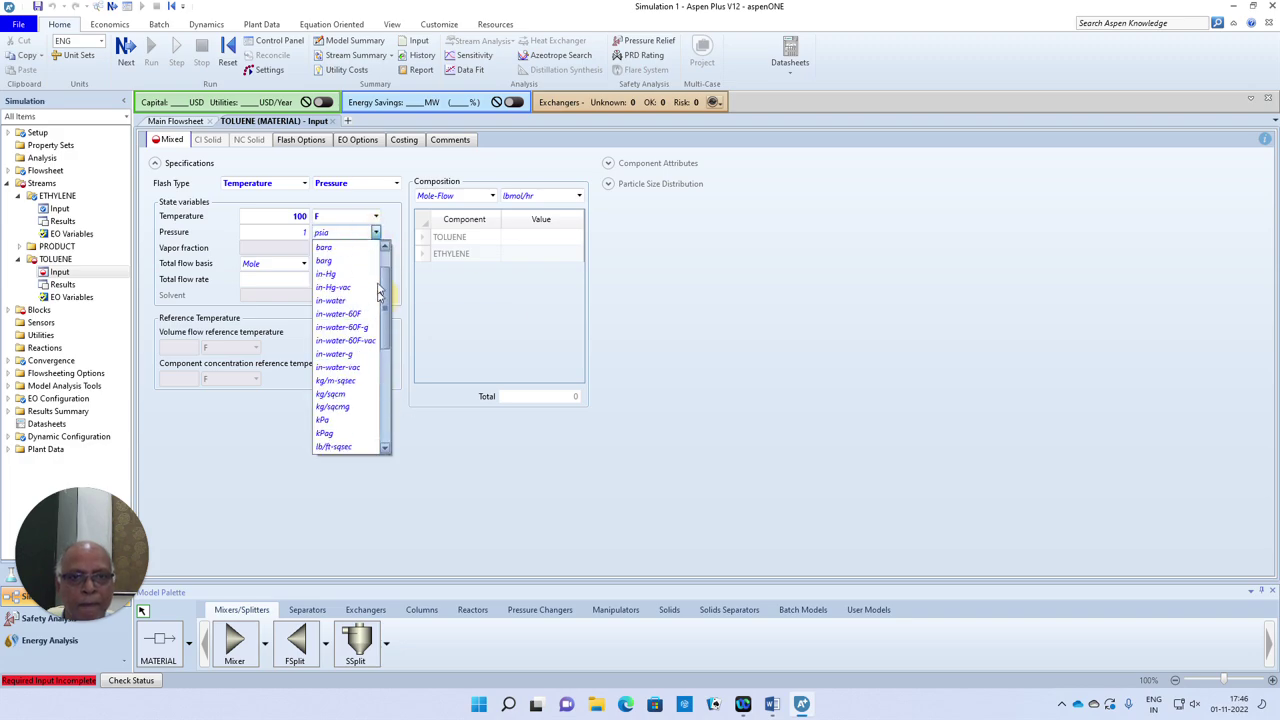
scroll(378, 291, up, 1)
click(365, 276)
Specify the TOLUENE stream's composition by Mass-Flow with a toluene flow of 1000 lb/hr
click(494, 198)
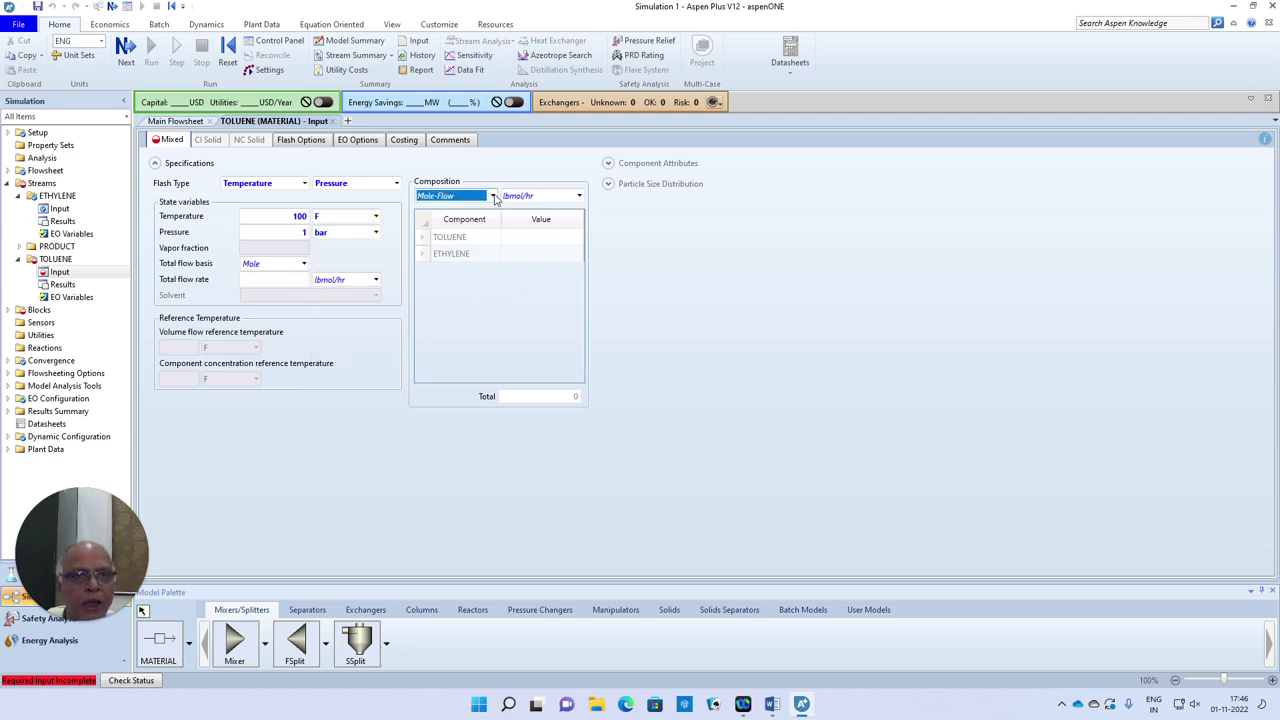
click(494, 198)
click(440, 220)
click(545, 245)
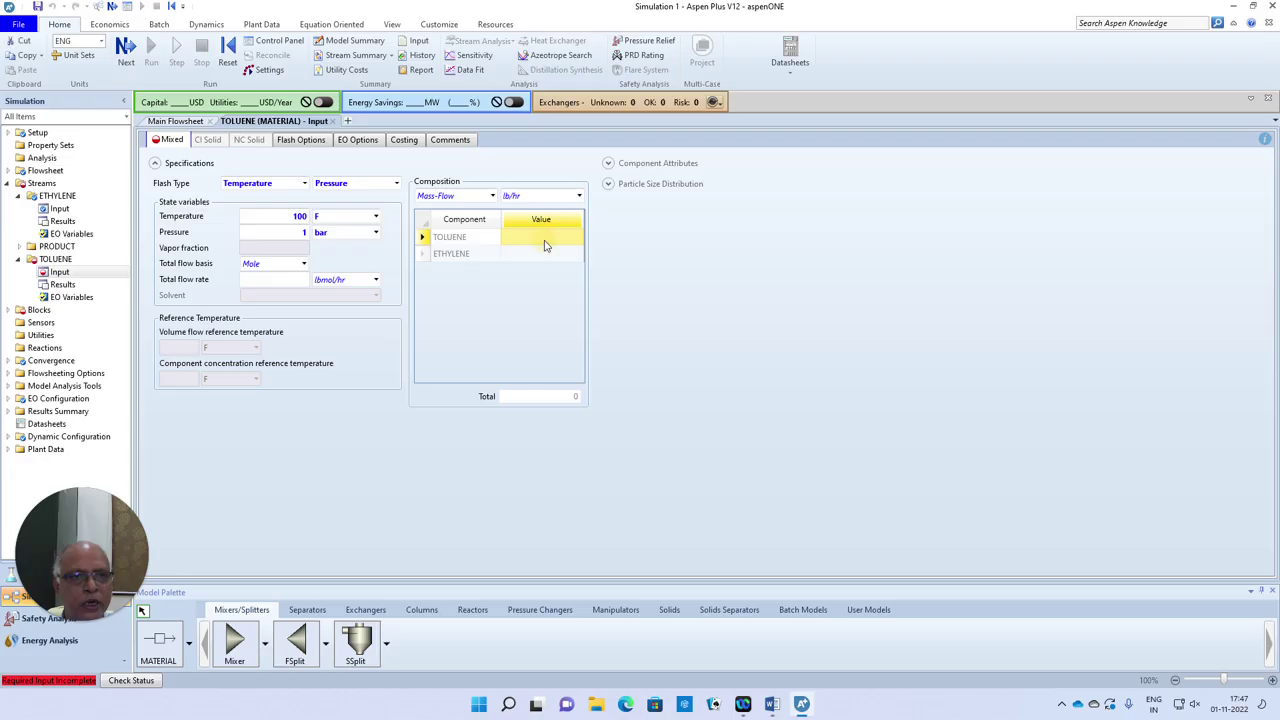
text(10)
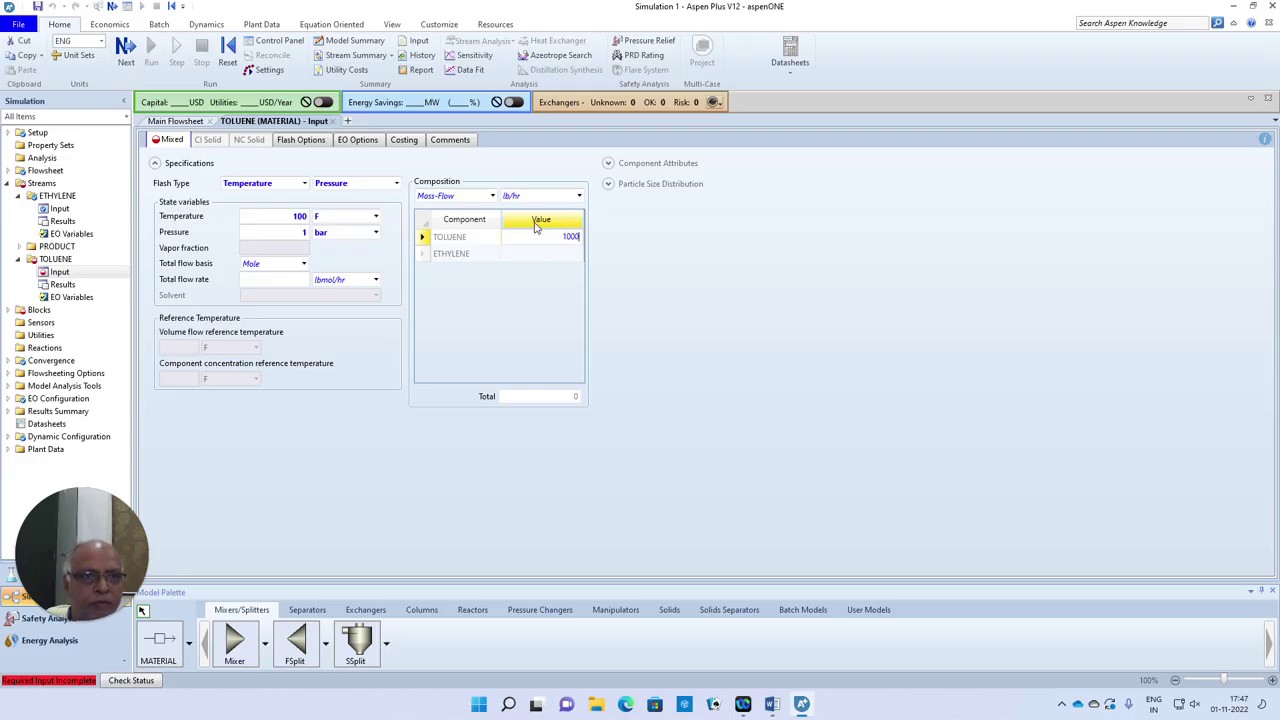
text(00)
Run the simulation and open the stream summary to read the PRODUCT stream's temperature
click(708, 294)
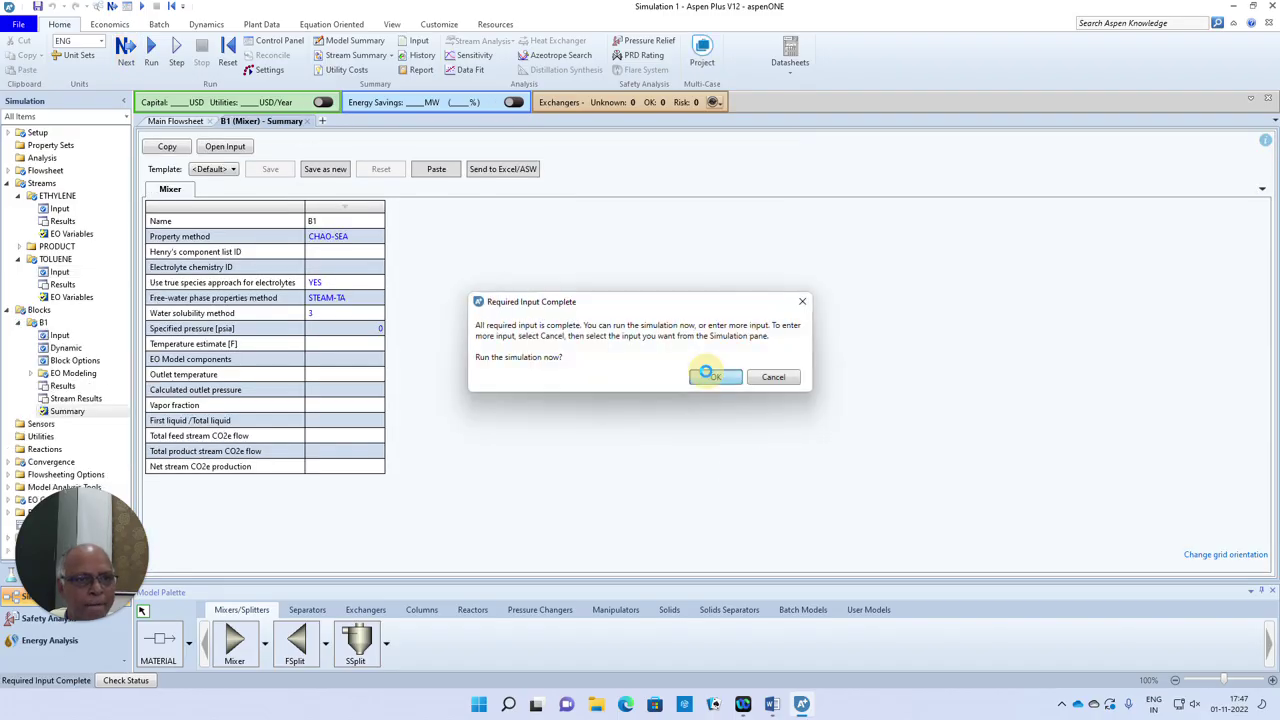
click(706, 379)
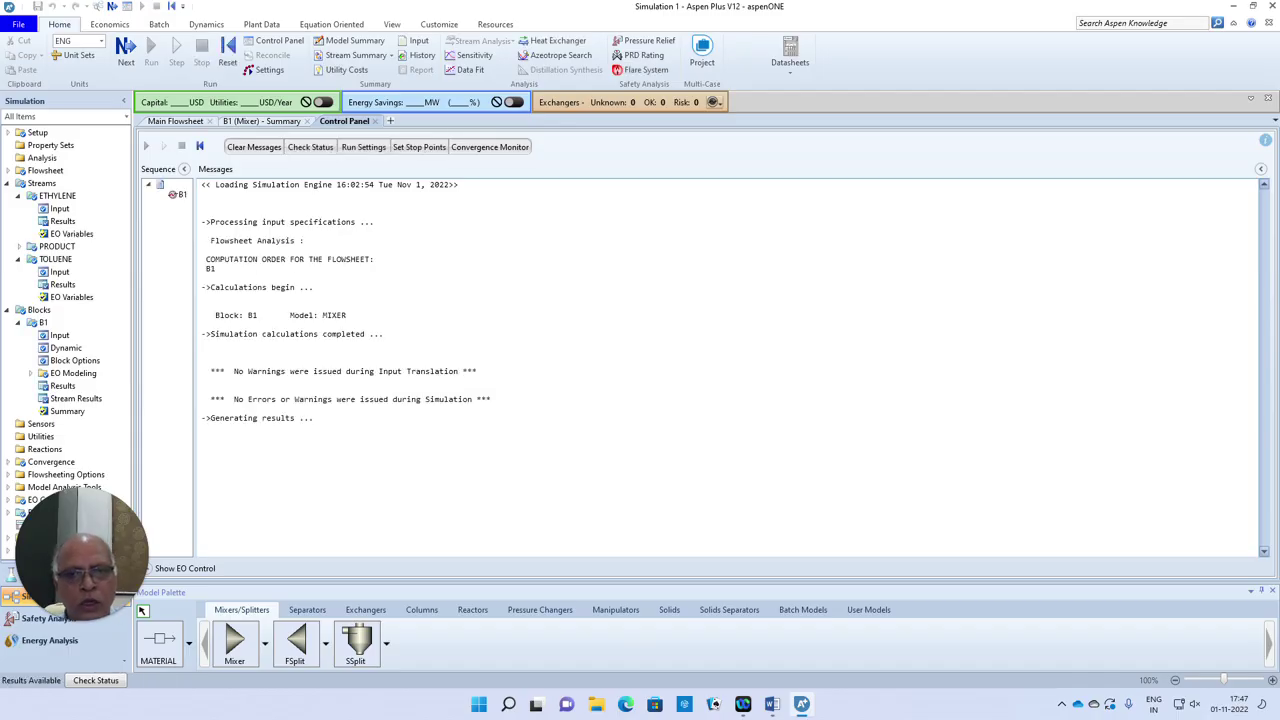
click(362, 57)
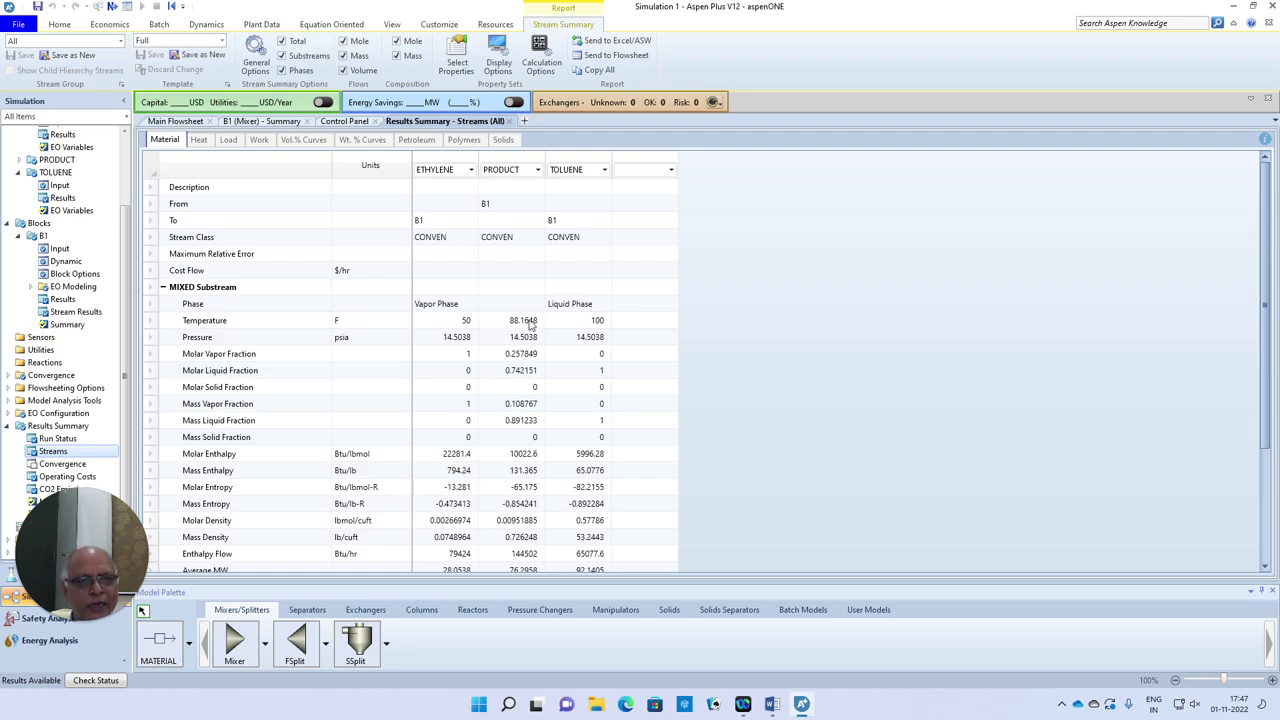
scroll(466, 362, down, 1)
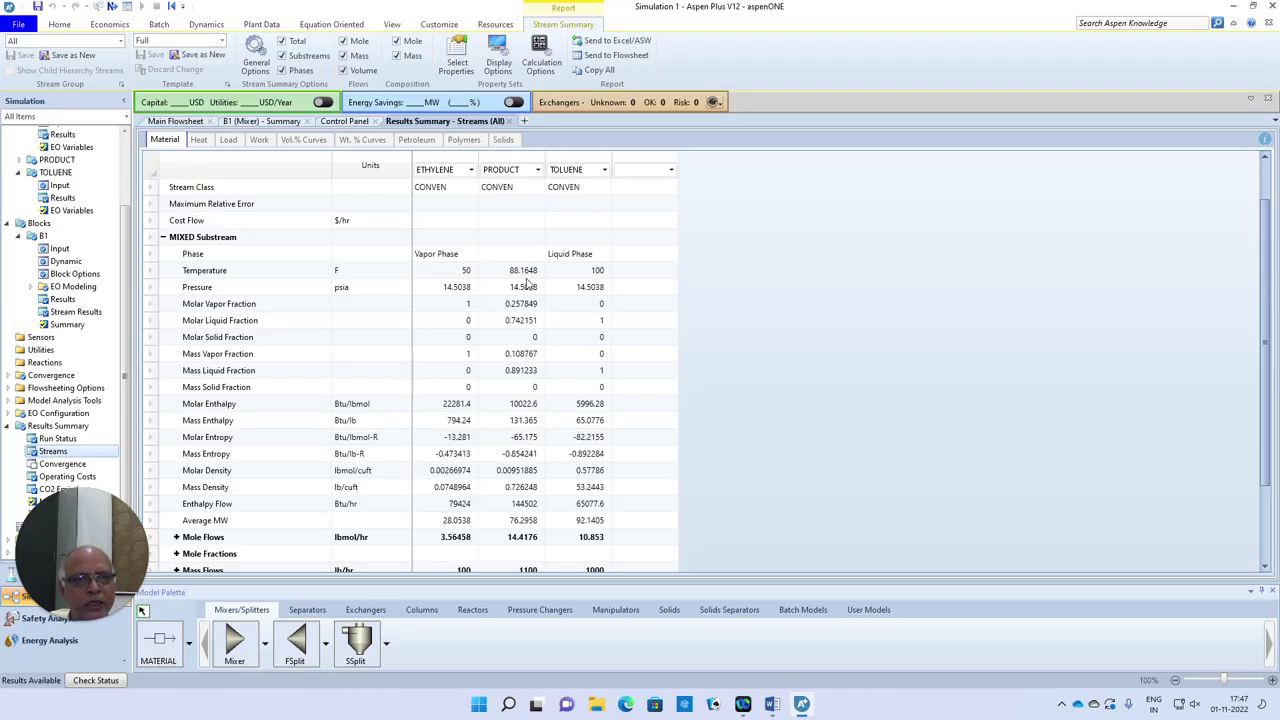
Close the stream results, the control panel and the B1 mixer summary to return to the main flowsheet
click(511, 121)
click(379, 121)
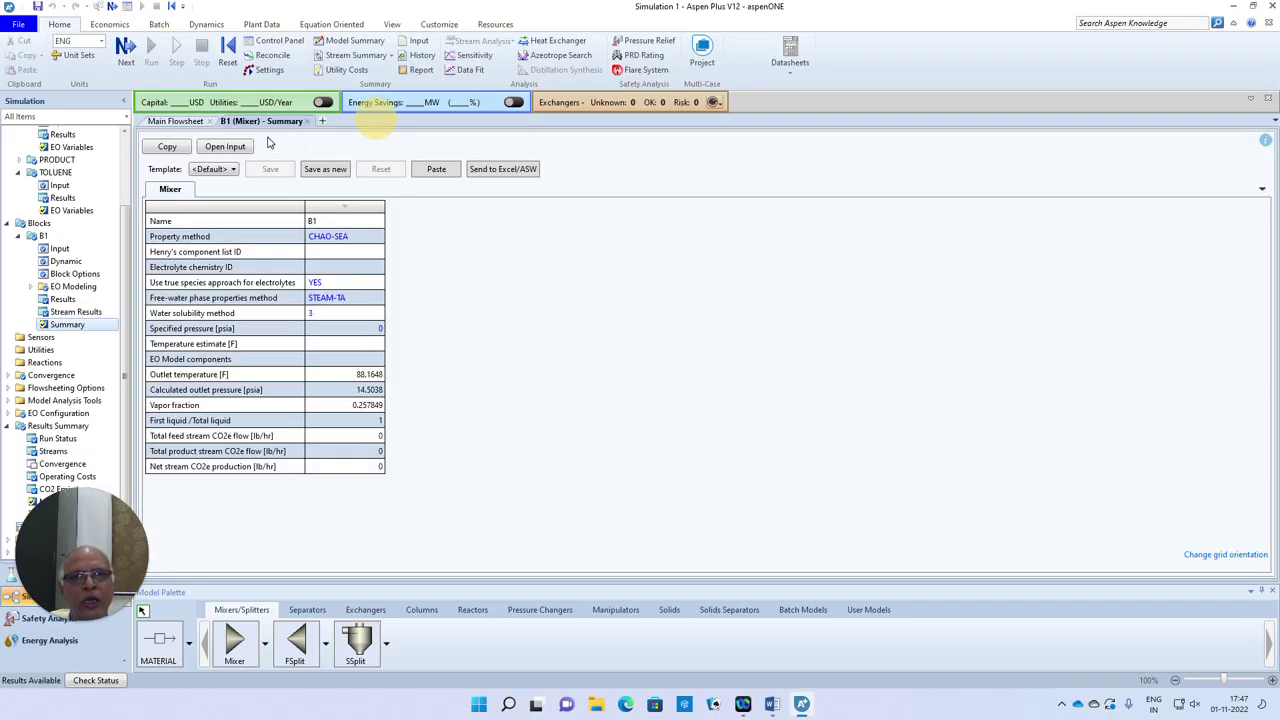
click(306, 121)
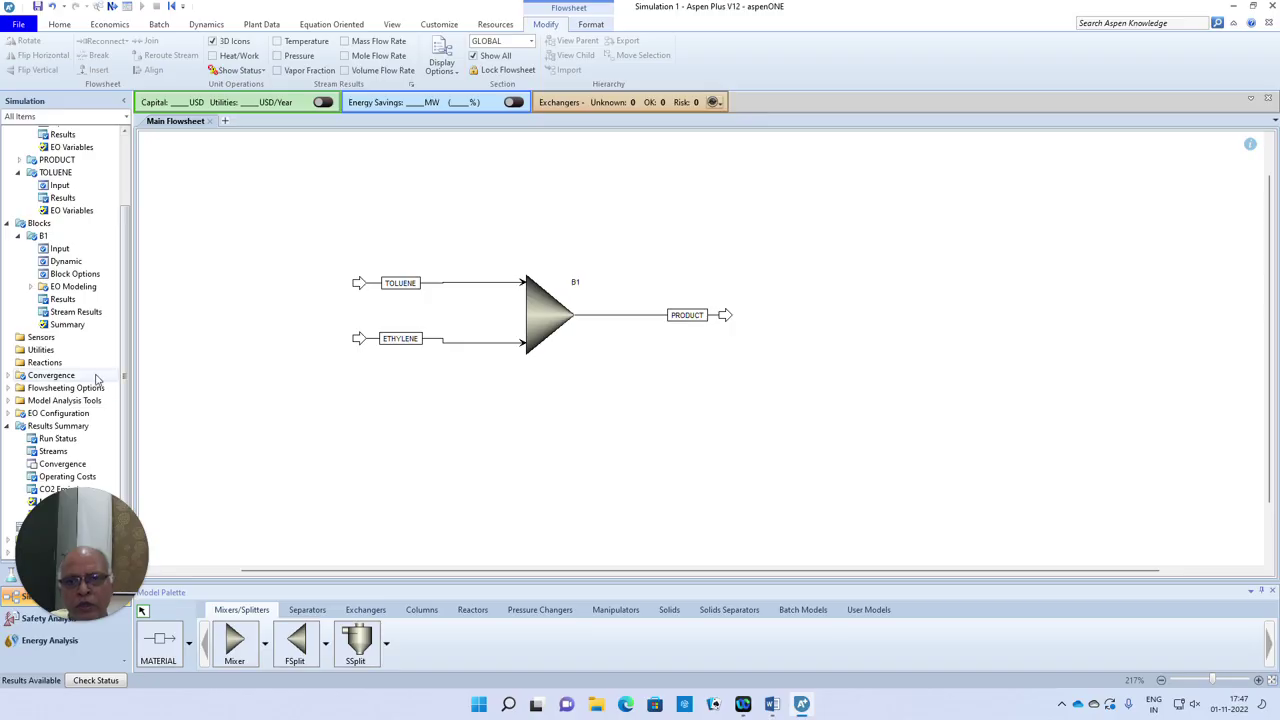
Create a new design specification with the ID DS-1 under the flowsheeting options
click(9, 388)
click(62, 400)
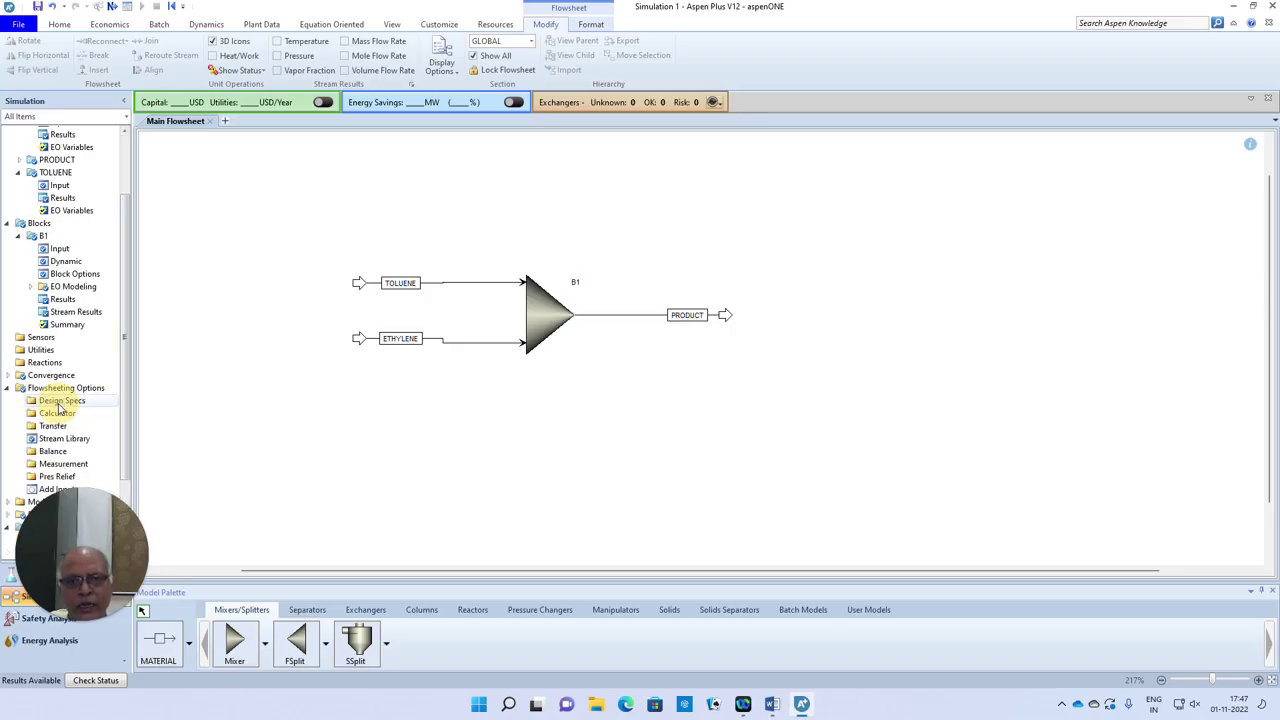
click(179, 153)
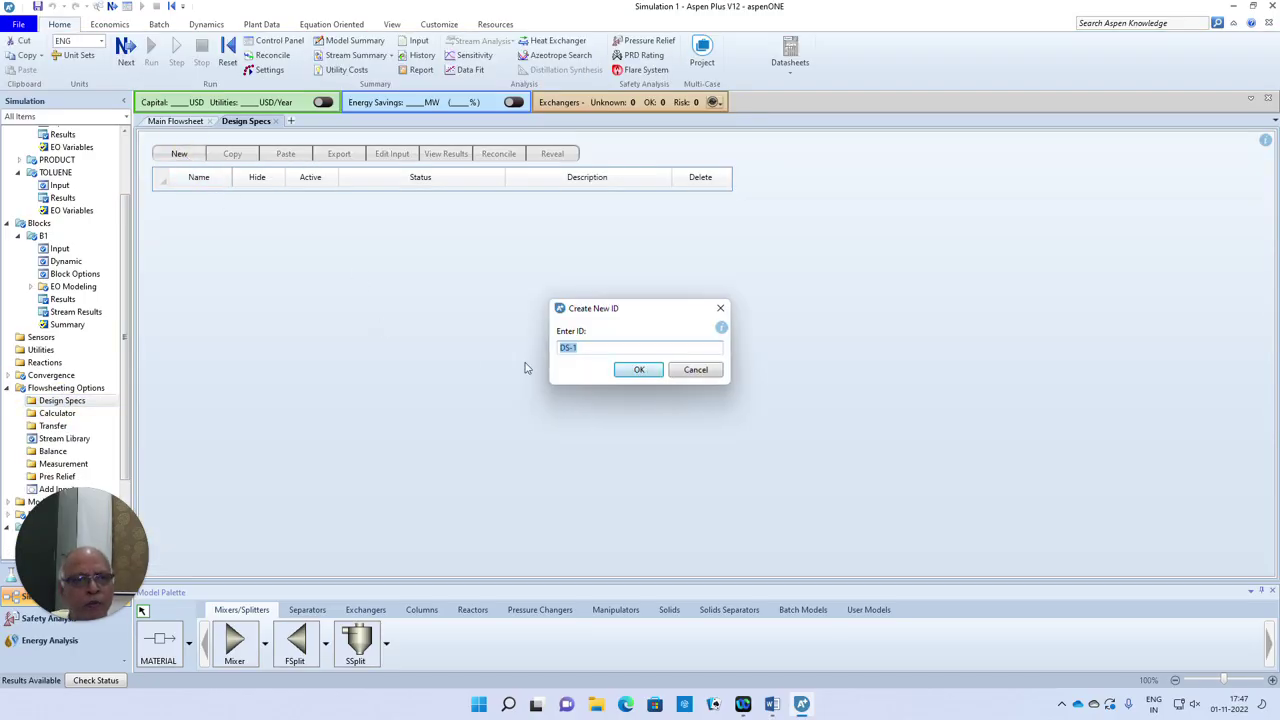
click(641, 370)
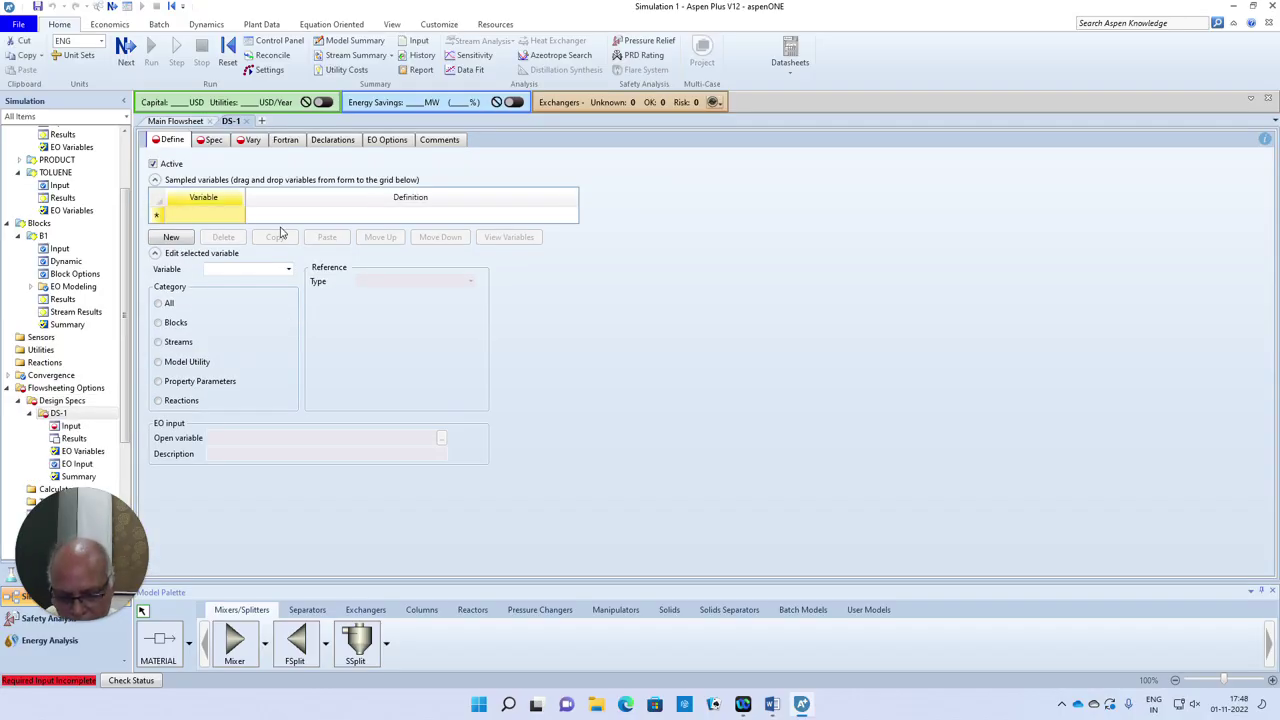
Define the sampled variable OUTT in DS-1 as a Stream-Var for the PRODUCT stream's MIXED substream temperature (TEMP)
text(OUTT)
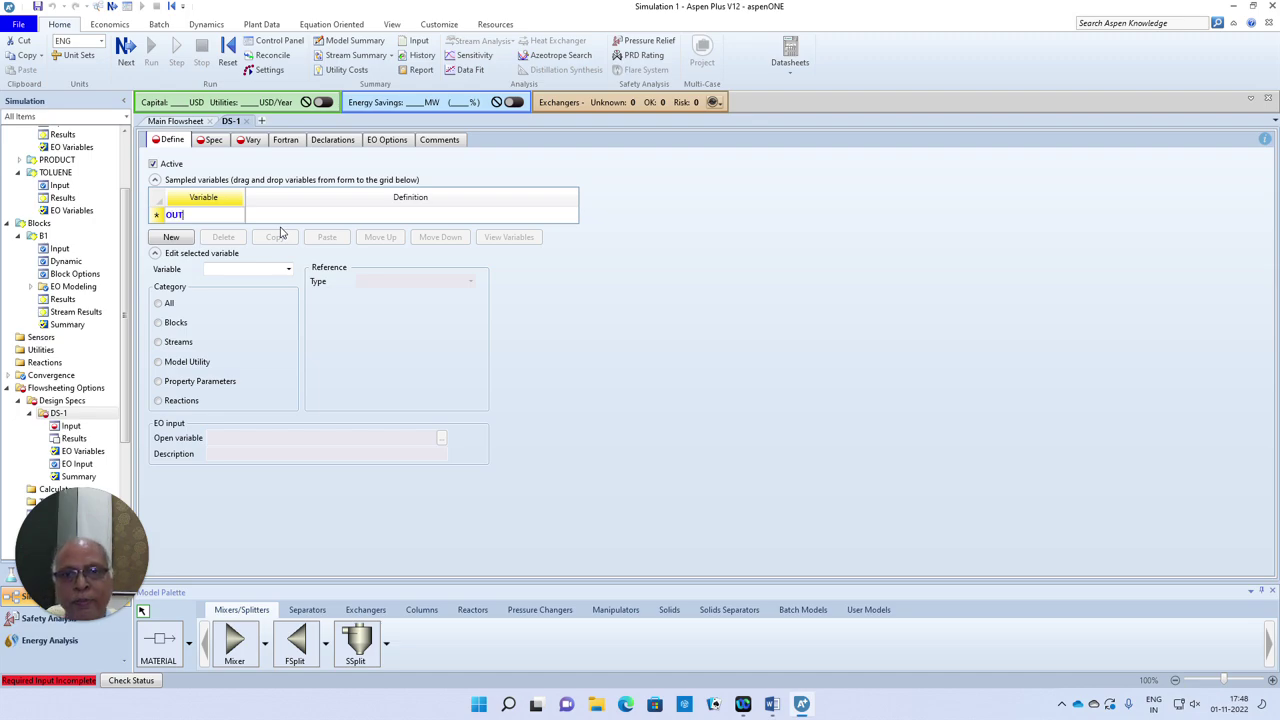
click(161, 356)
click(158, 359)
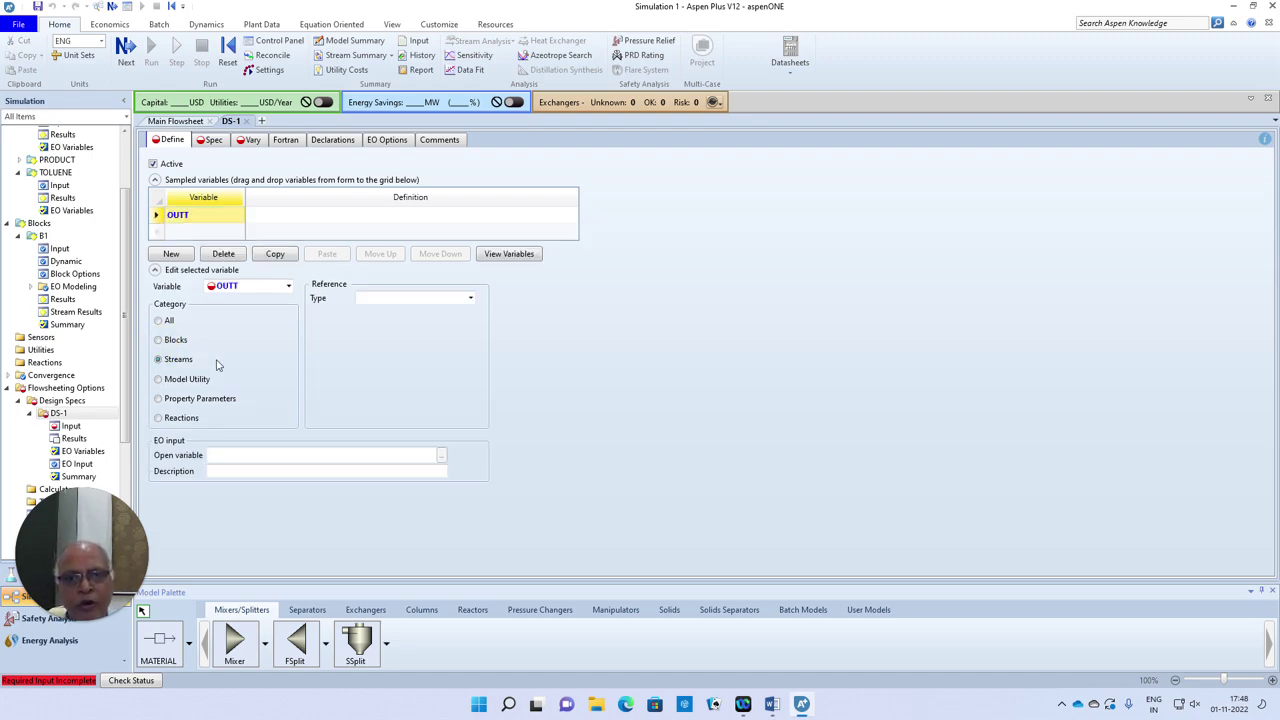
click(470, 298)
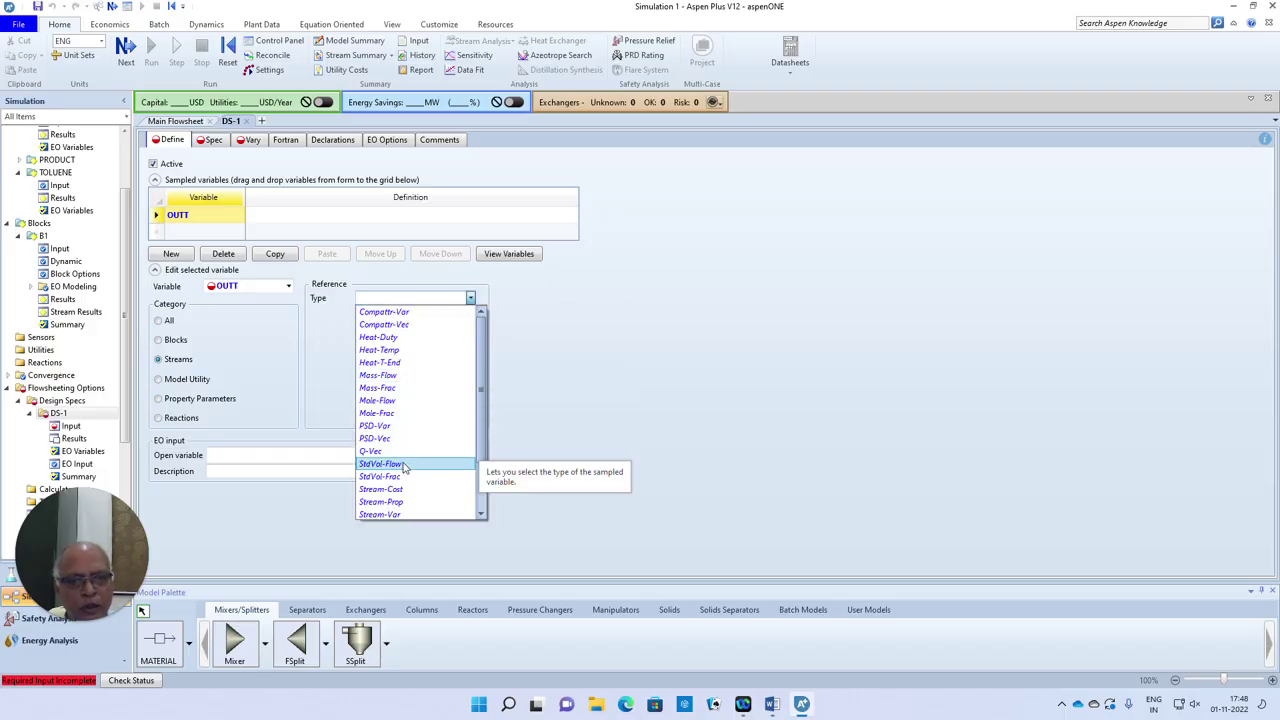
scroll(405, 510, down, 2)
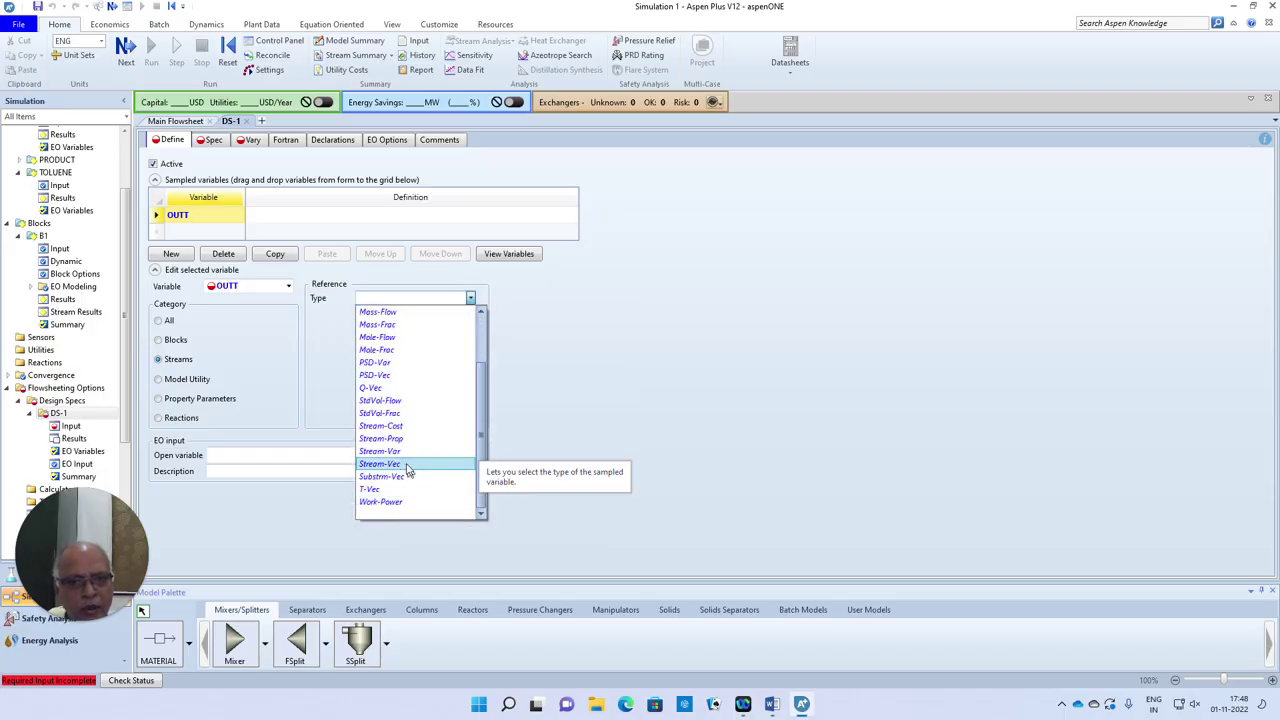
click(400, 452)
click(470, 313)
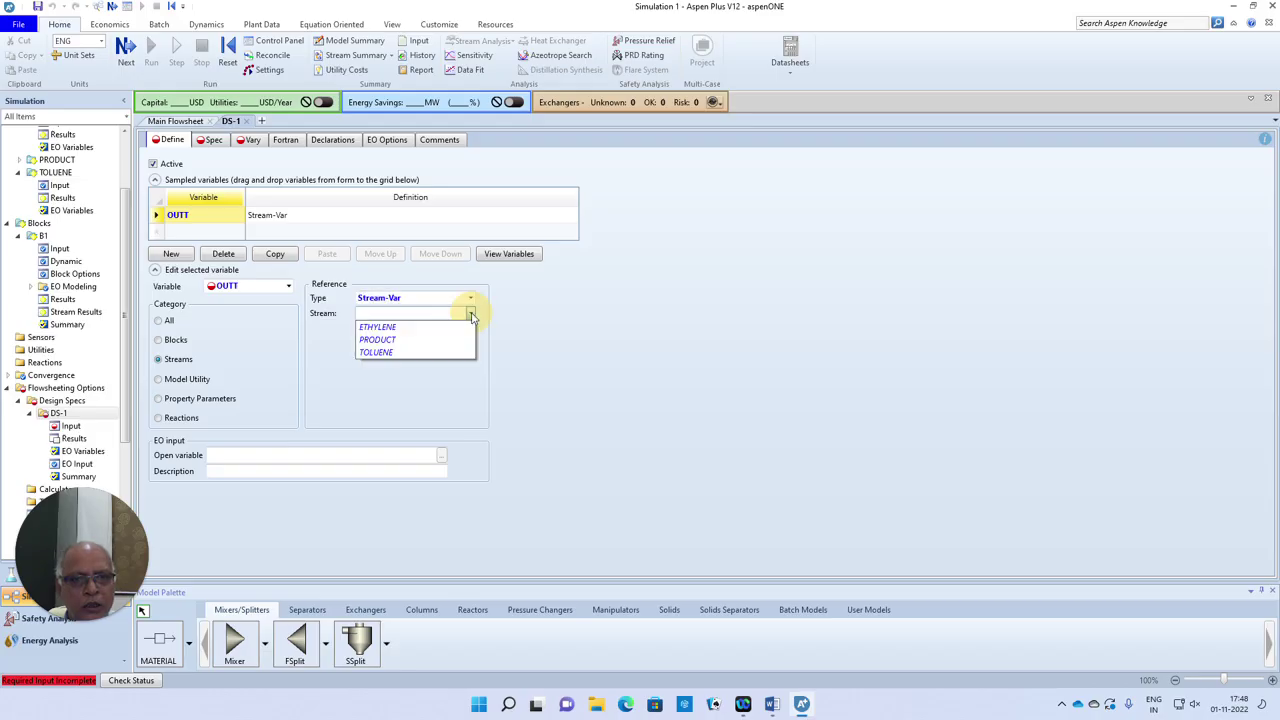
click(378, 339)
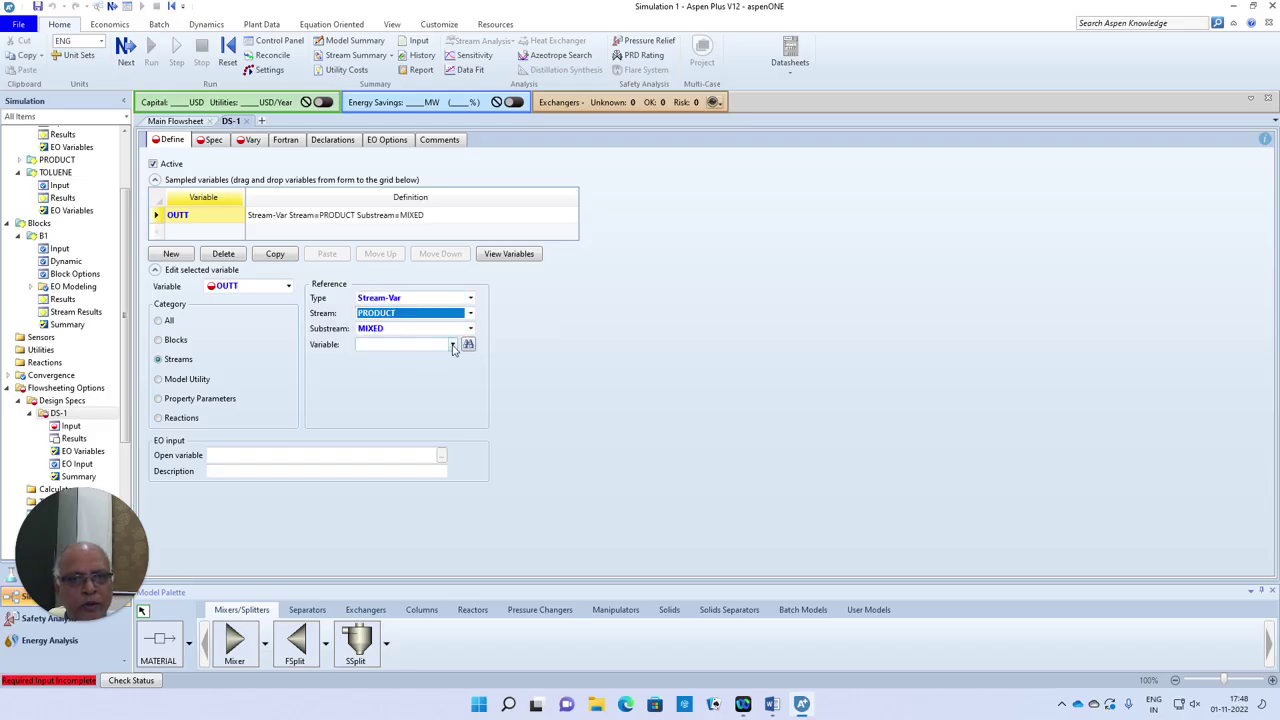
click(452, 344)
click(388, 498)
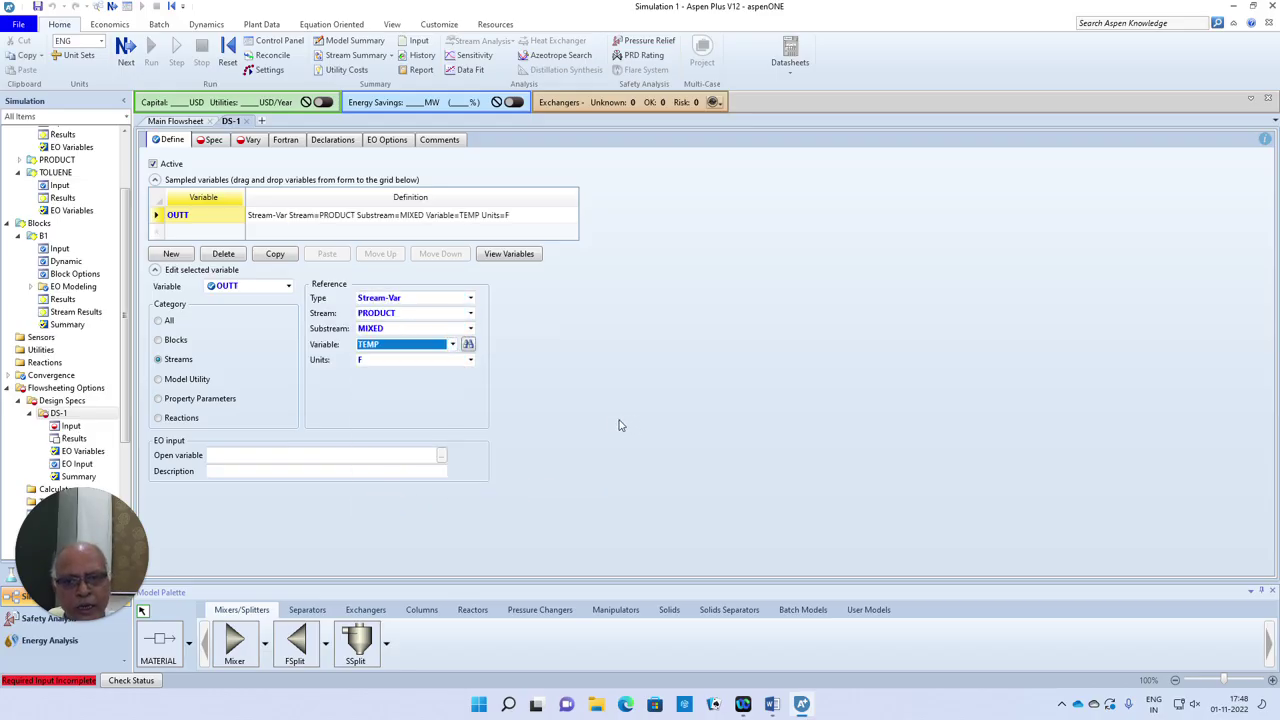
Set the DS-1 specification expression to OUTT with a target of 85 and a tolerance of 0.001
click(126, 48)
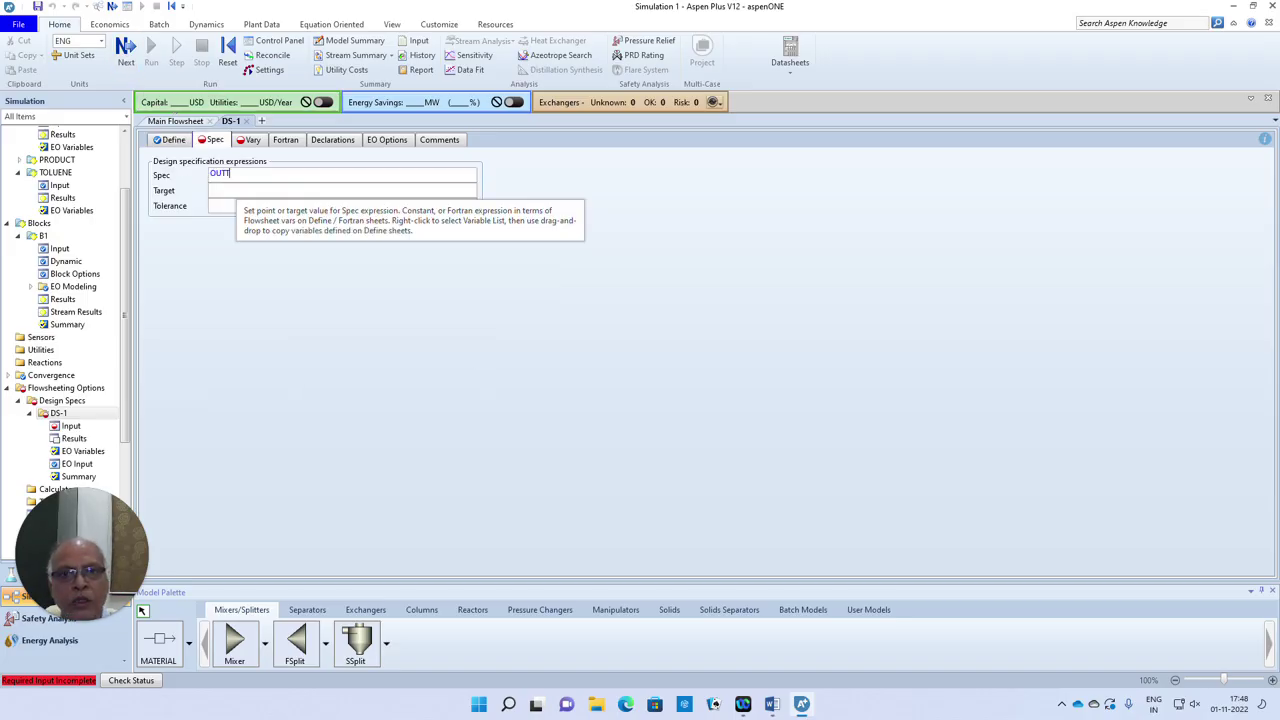
click(215, 190)
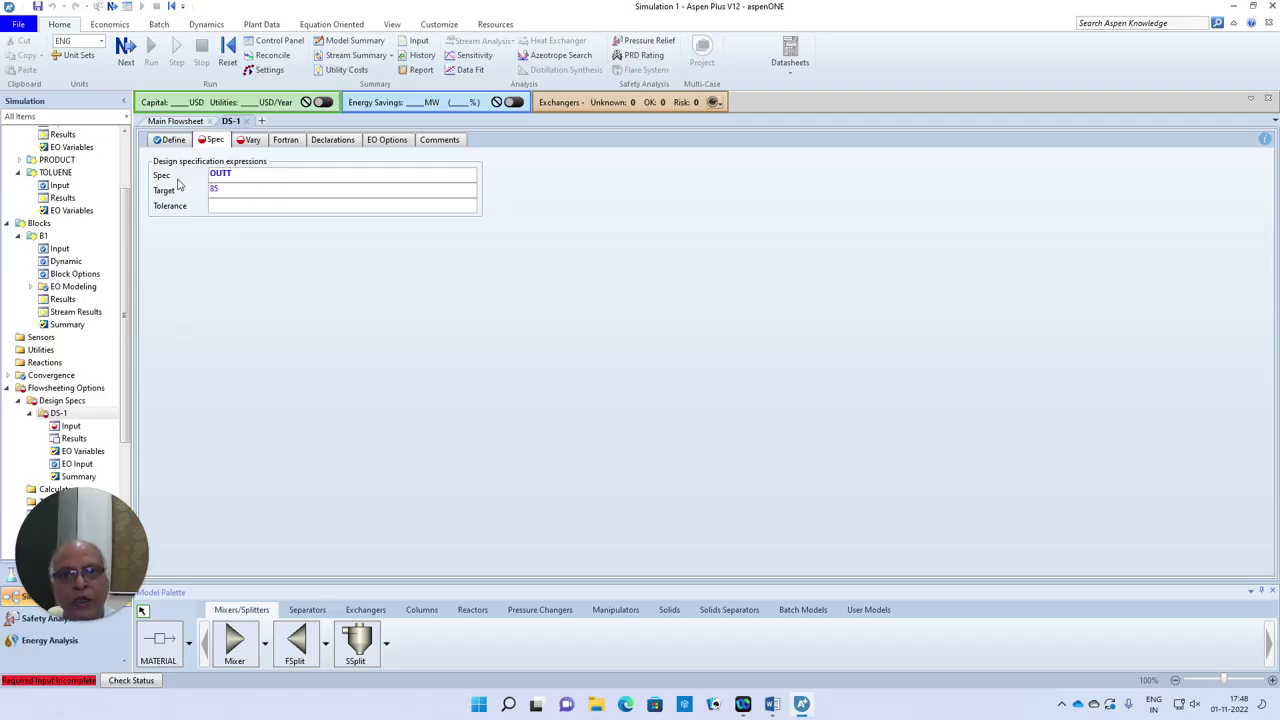
click(205, 205)
text(0)
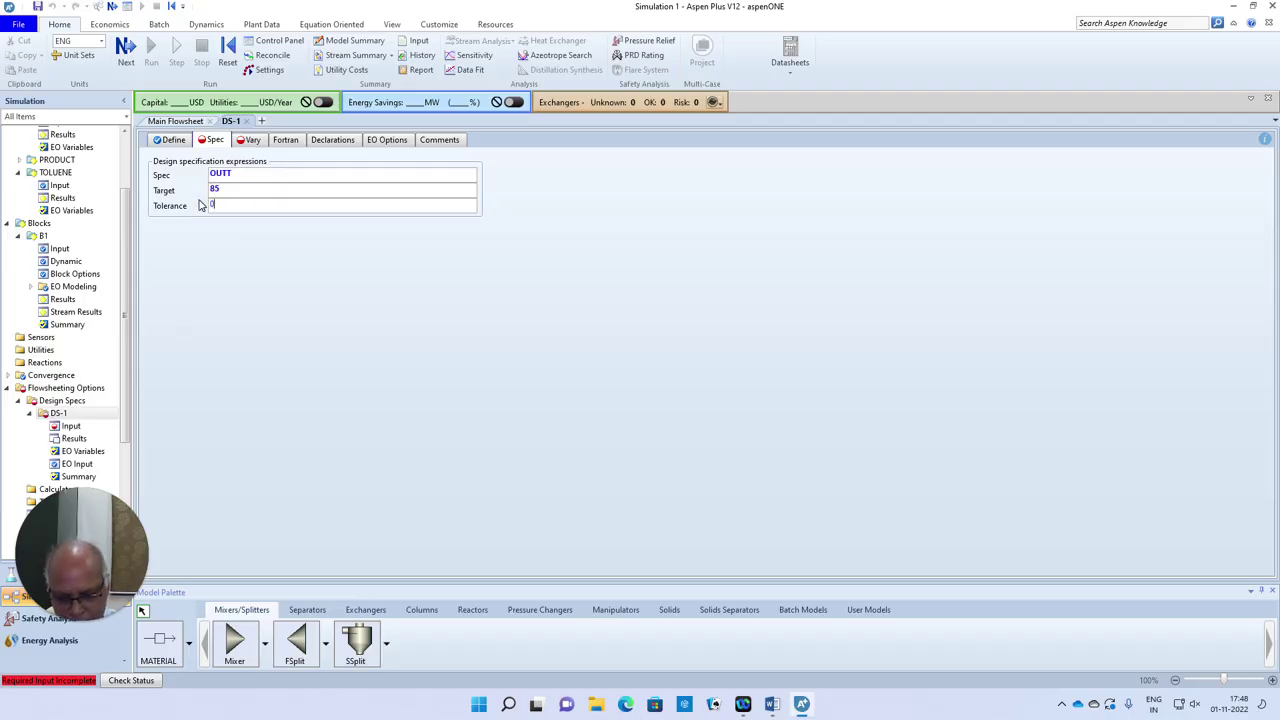
text(.001)
key(Return)
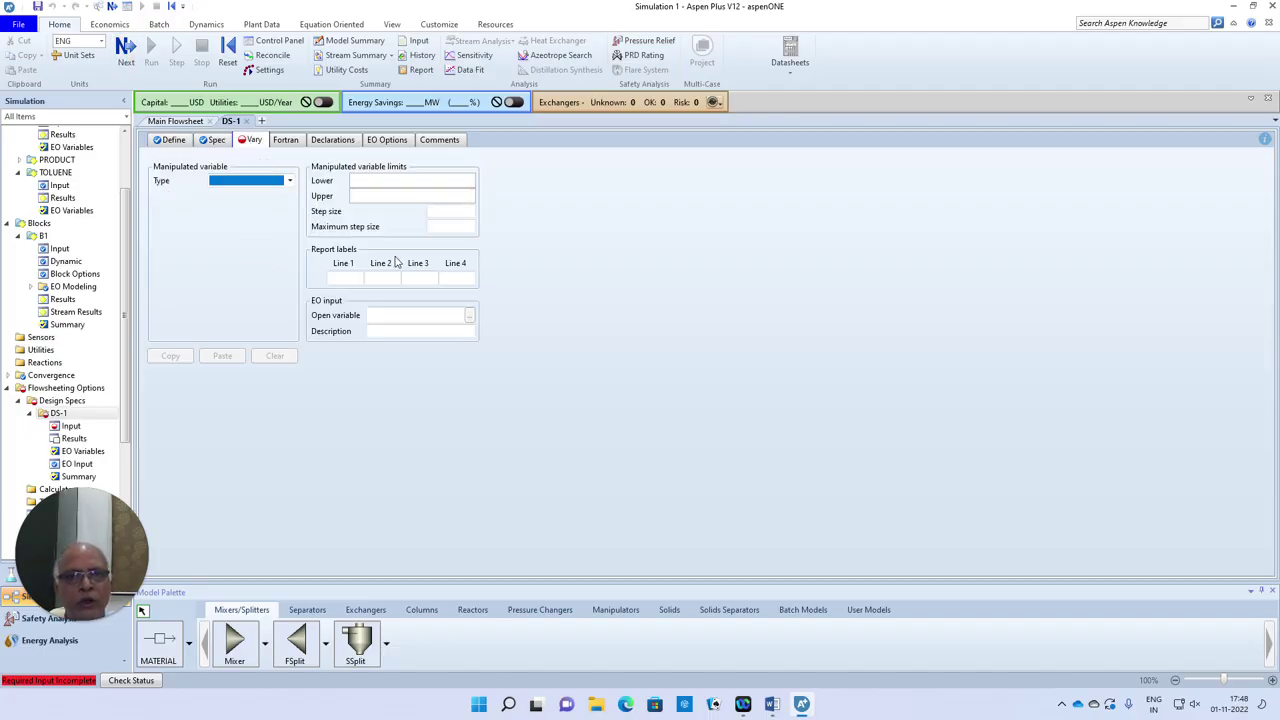
Define the manipulated variable of DS-1 as a Stream-Var for the ETHYLENE stream's MIXED substream MASS-FLOW
click(289, 181)
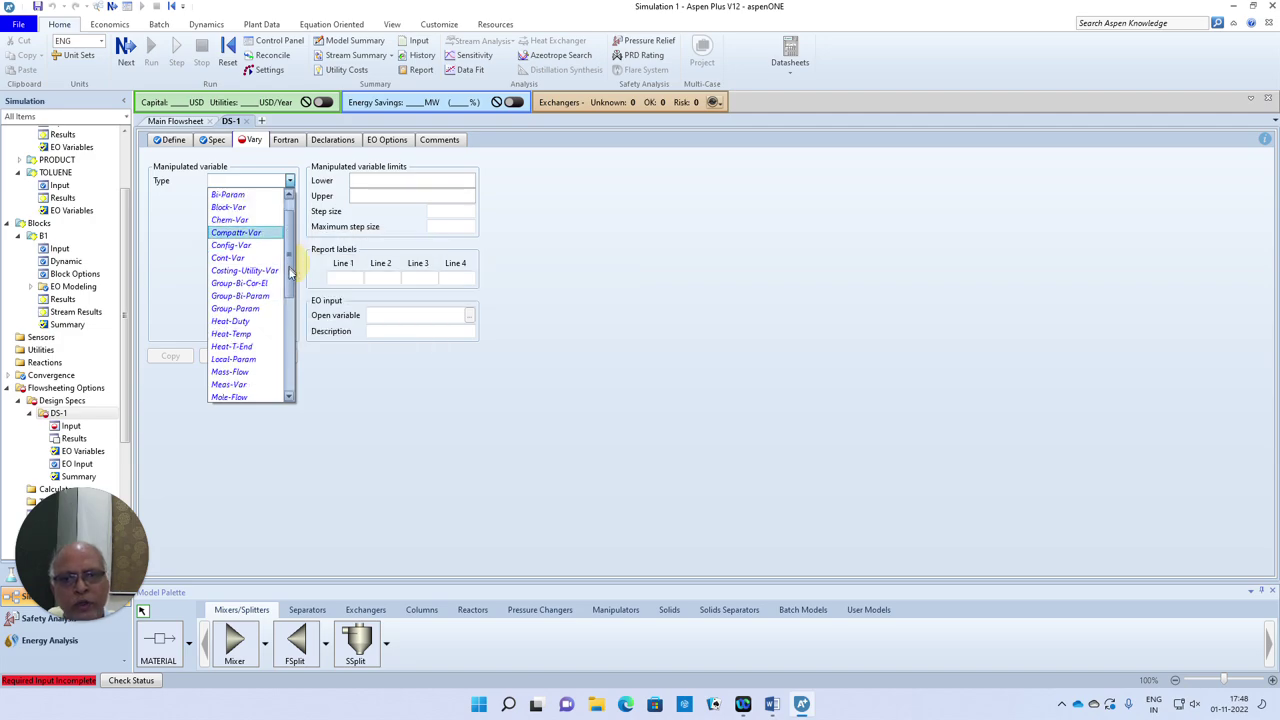
drag(289, 250, 291, 328)
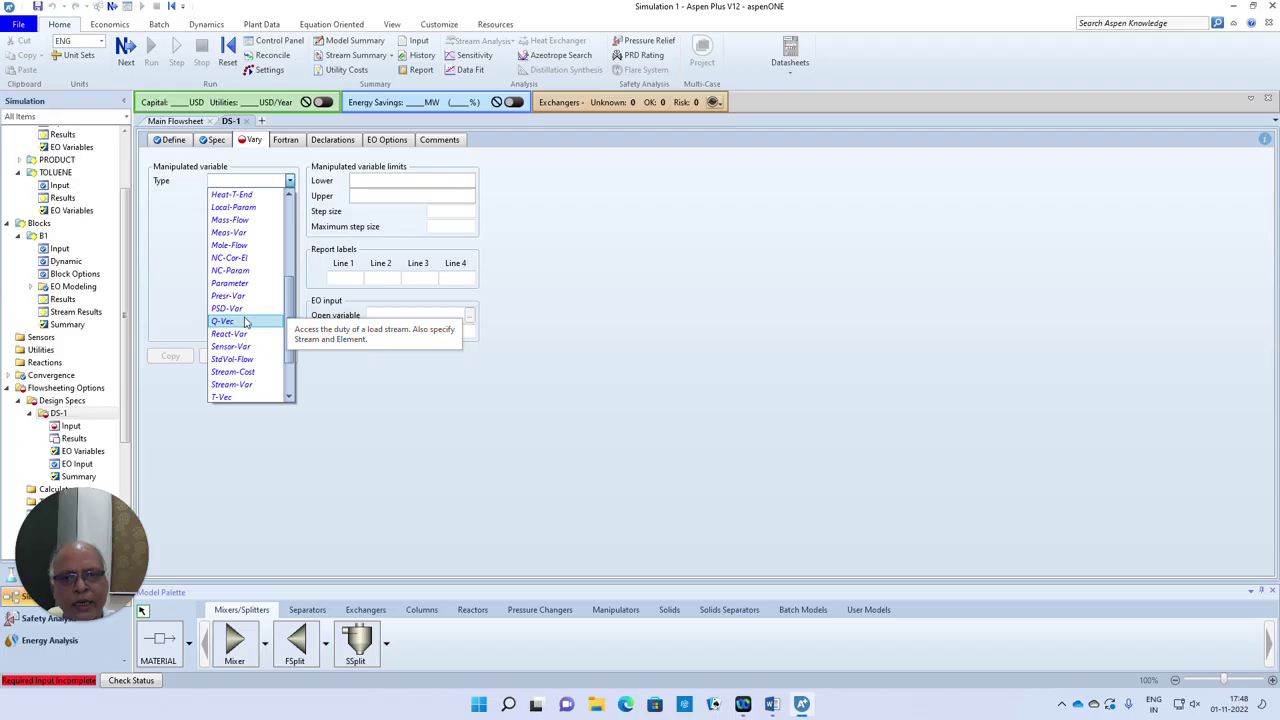
click(258, 384)
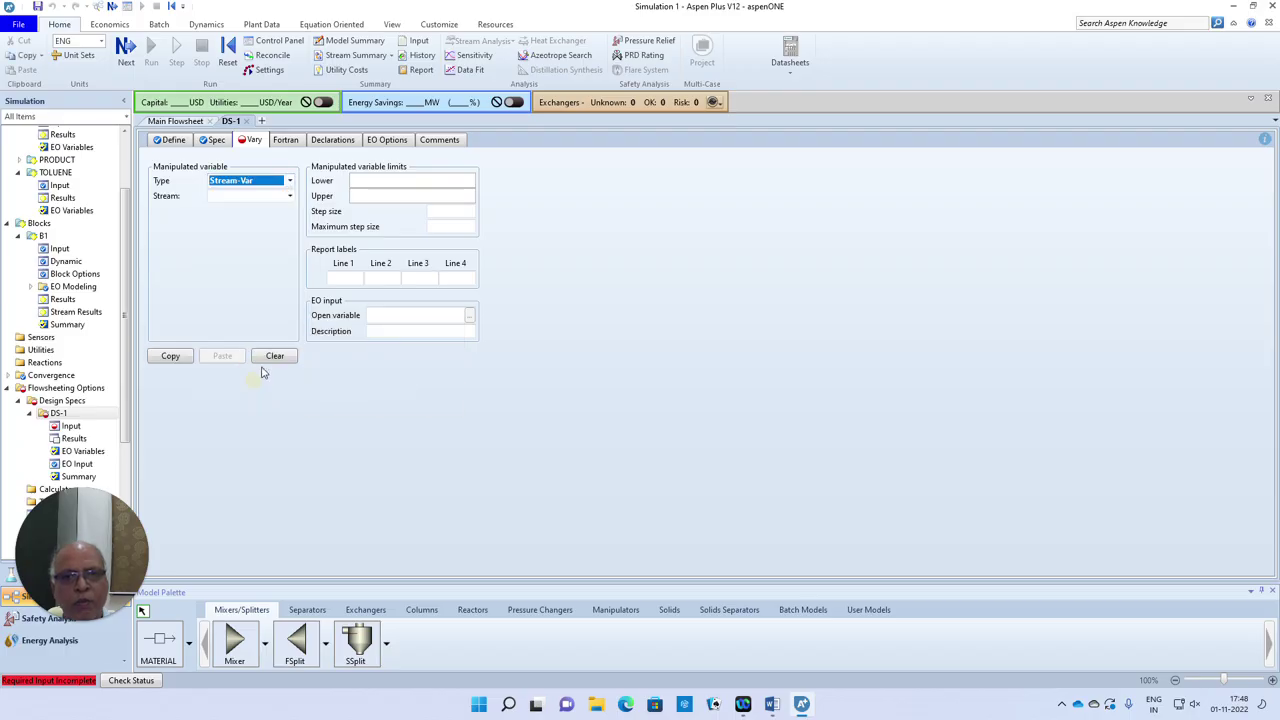
click(289, 196)
click(241, 212)
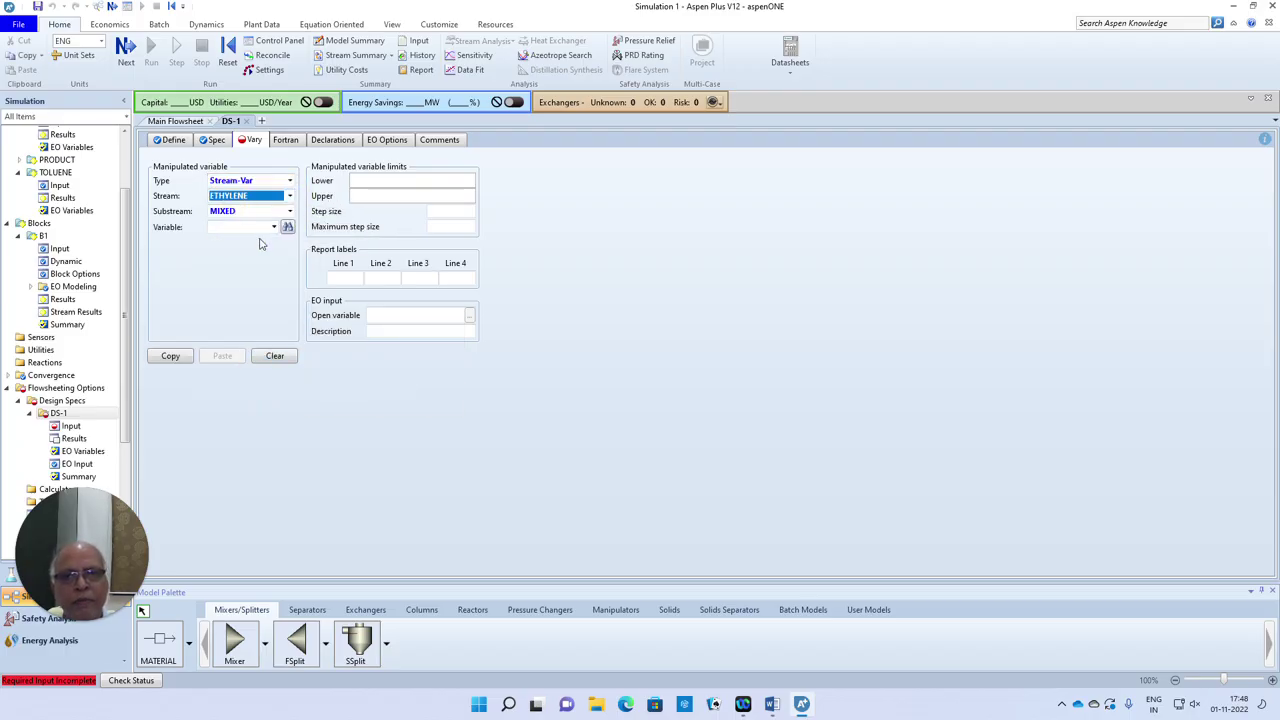
click(240, 227)
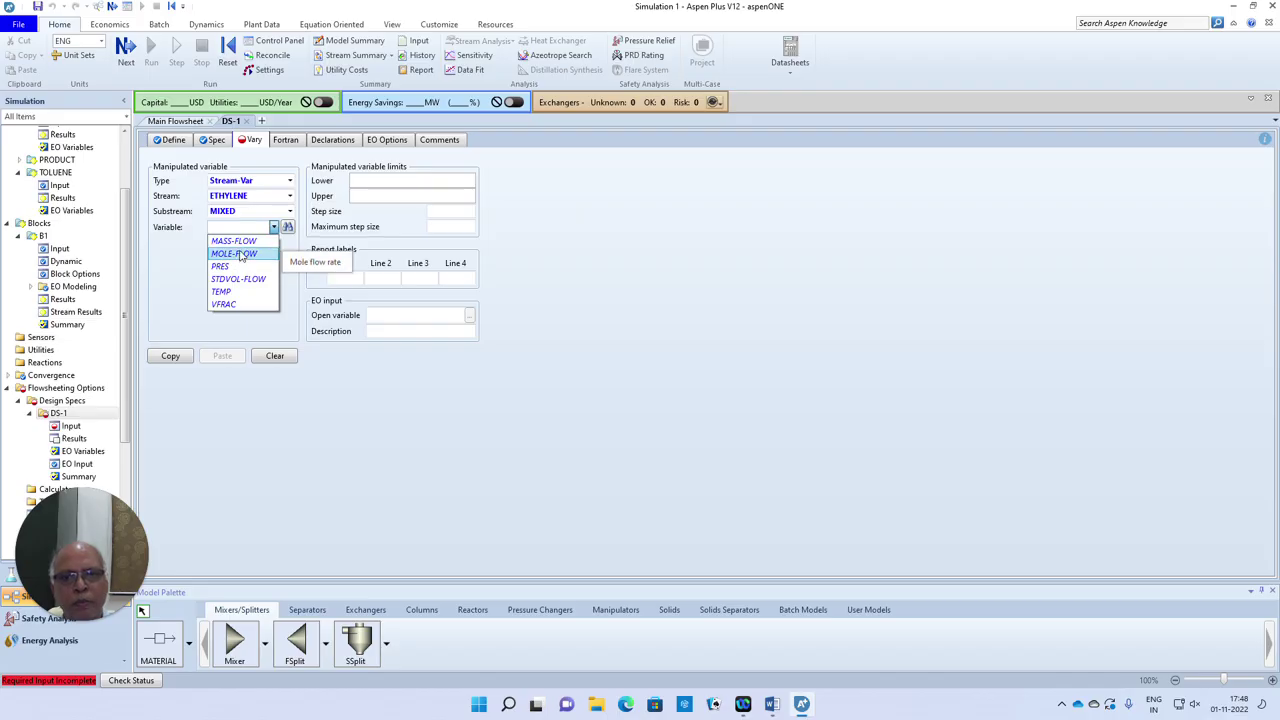
click(237, 243)
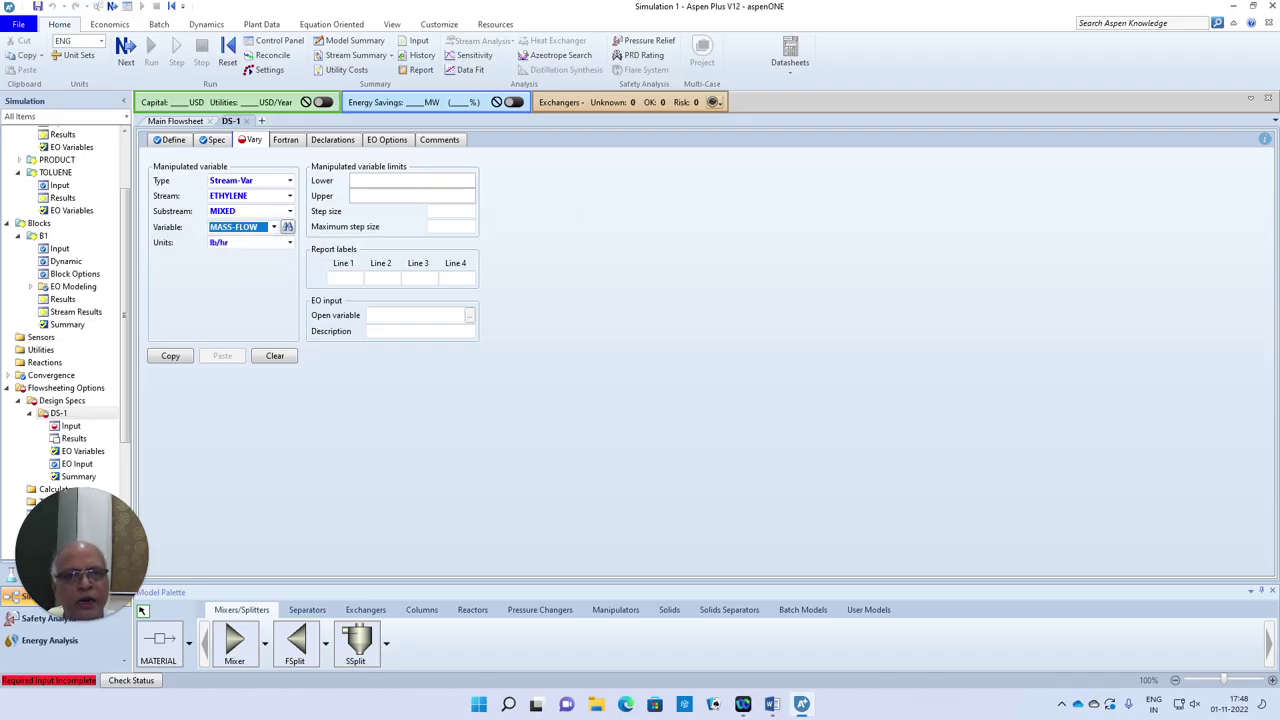
Limit the manipulated ethylene mass flow to between 100 and 1000 lb/hr
click(362, 180)
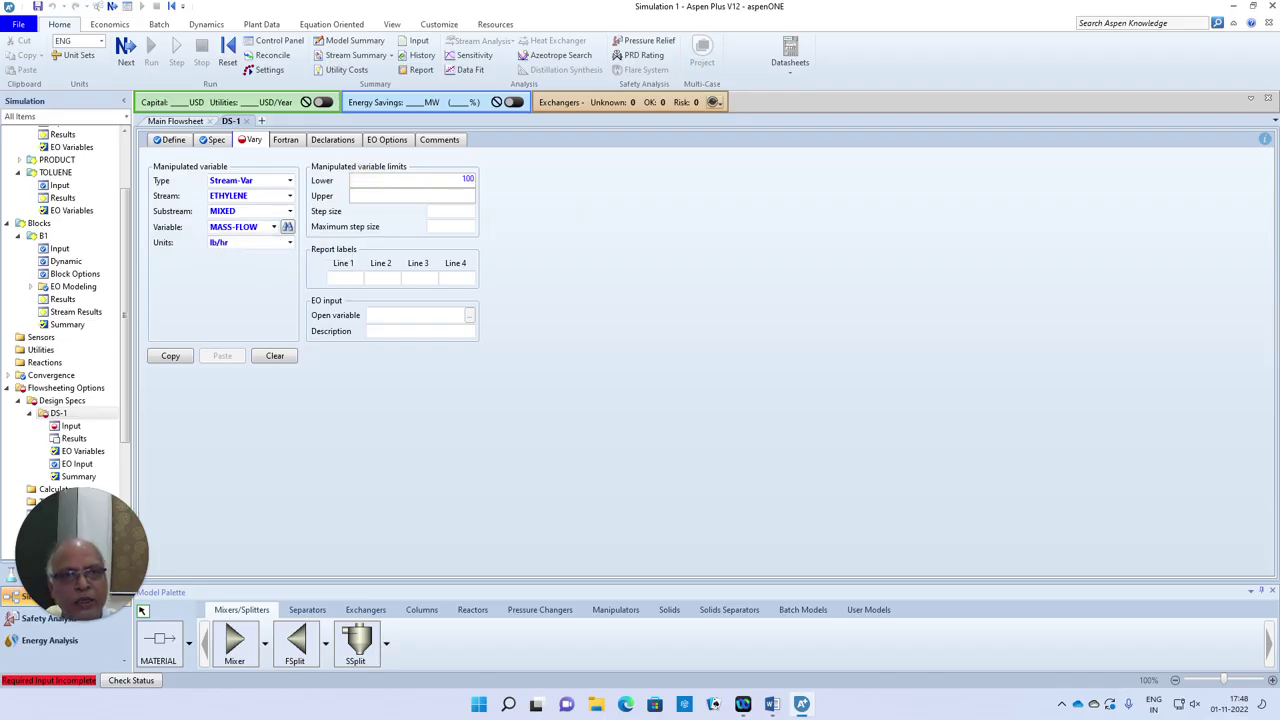
key(Return)
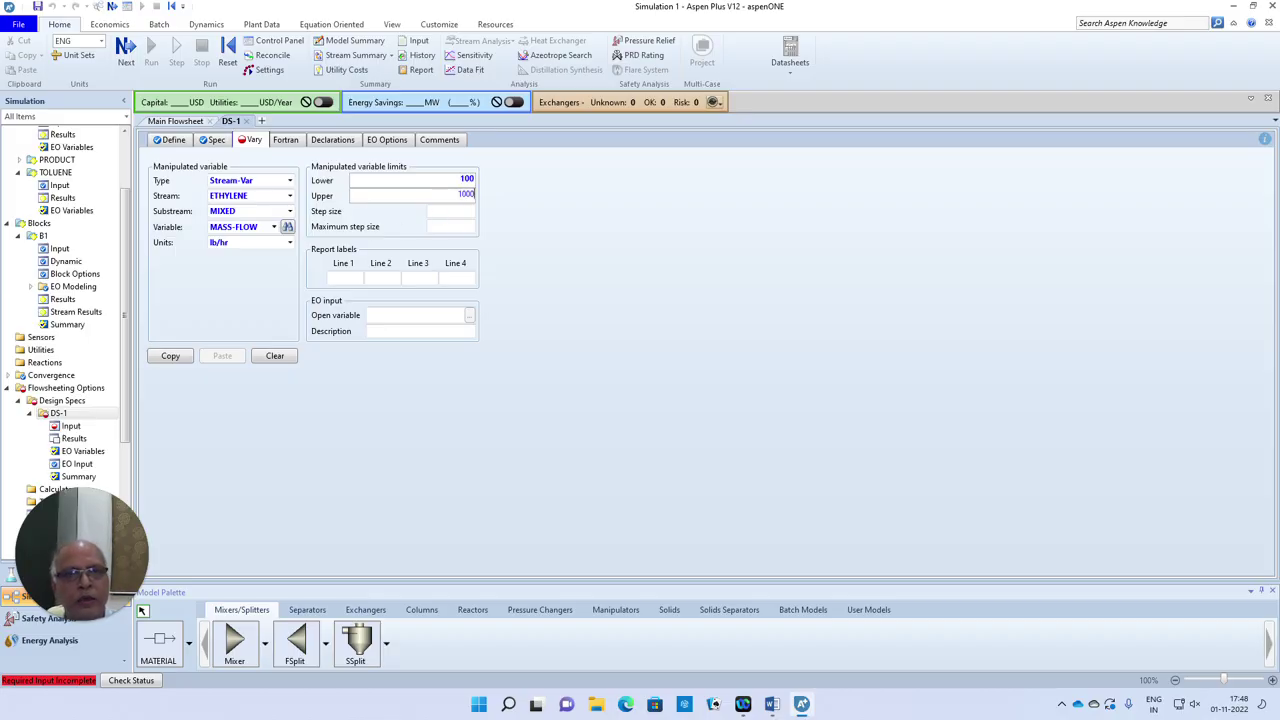
text(1000)
key(Return)
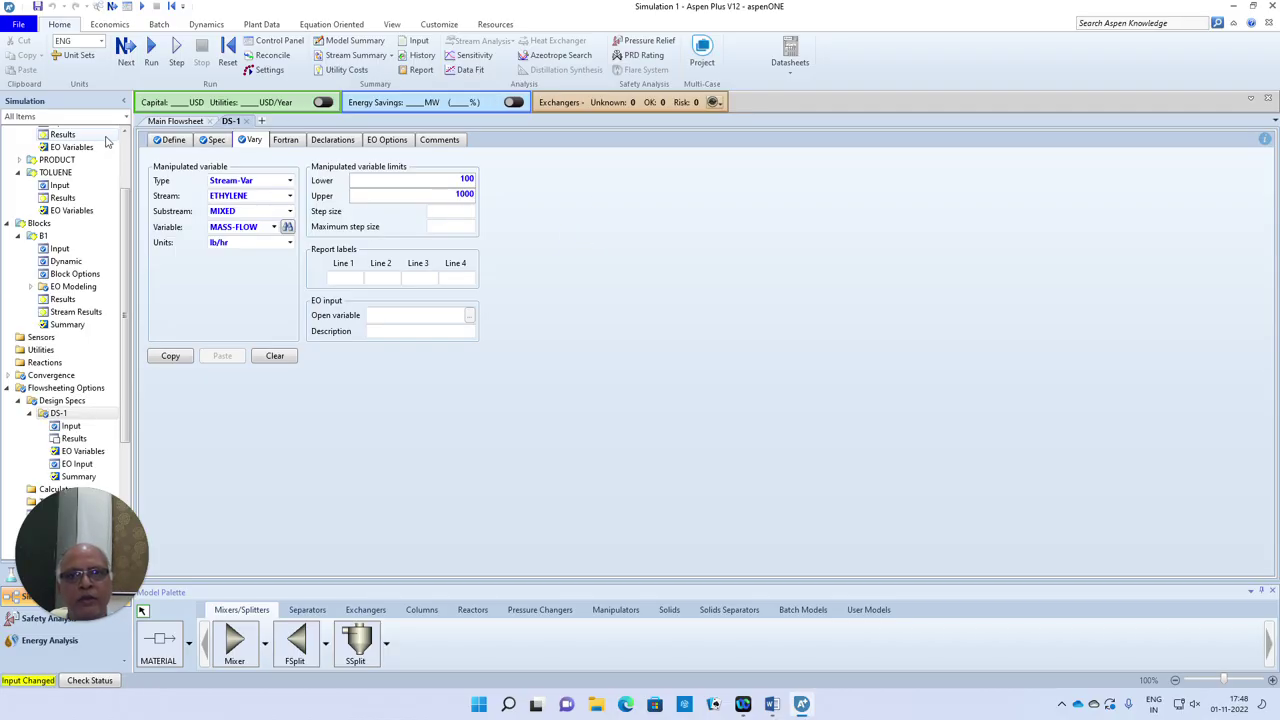
On the main flowsheet, move the DS-1 design-spec block up close beneath the mixer and flip its icon horizontally
click(176, 121)
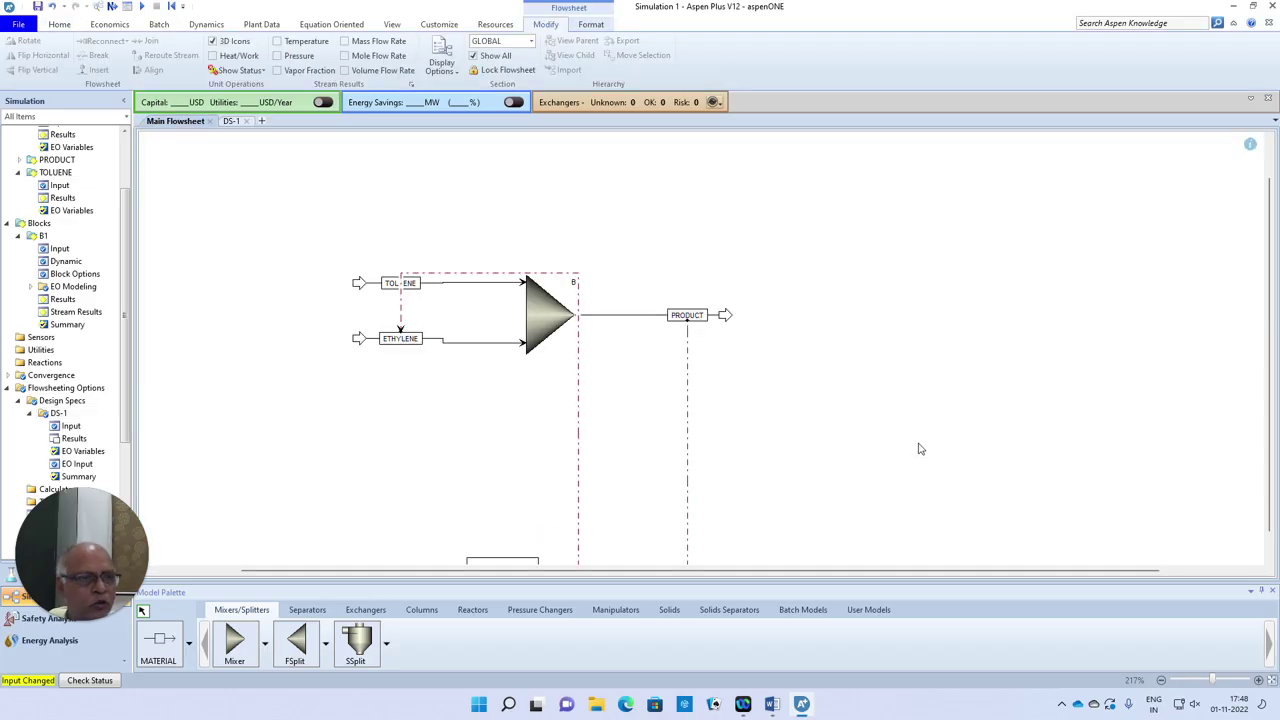
scroll(920, 449, down, 2)
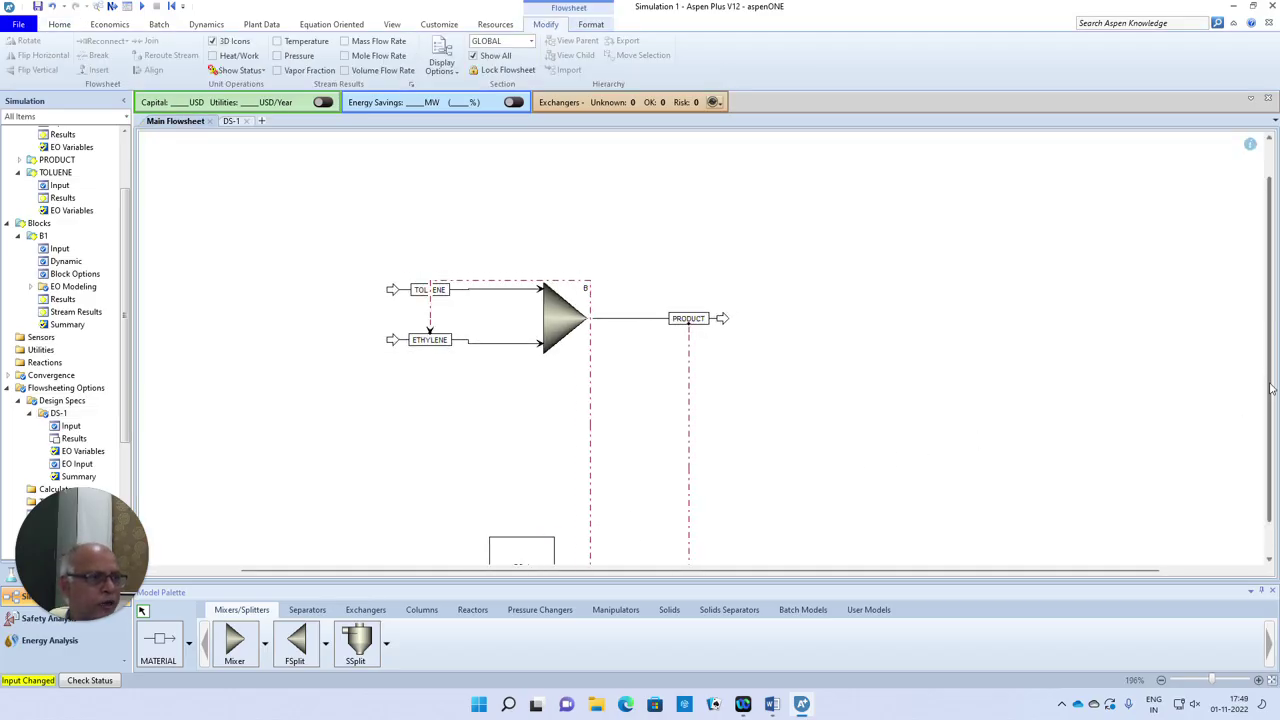
scroll(1266, 423, down, 1)
drag(536, 513, 522, 377)
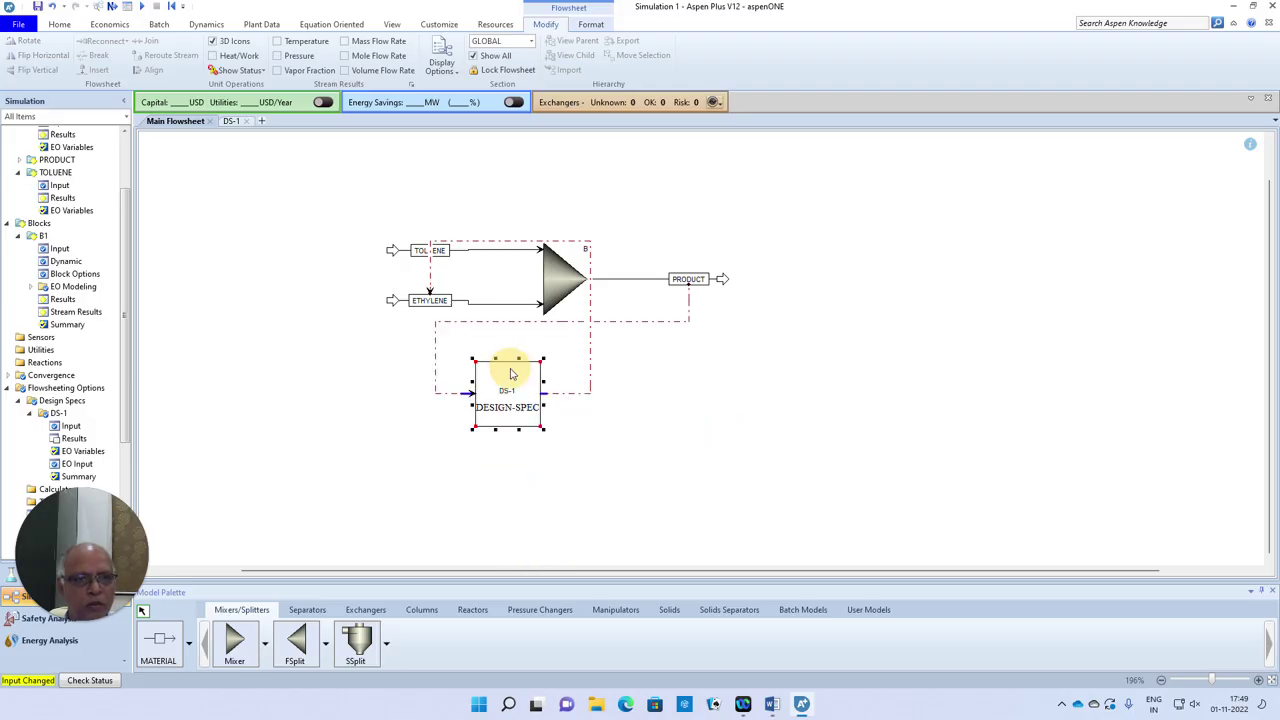
right_click(508, 370)
mouse_move(564, 500)
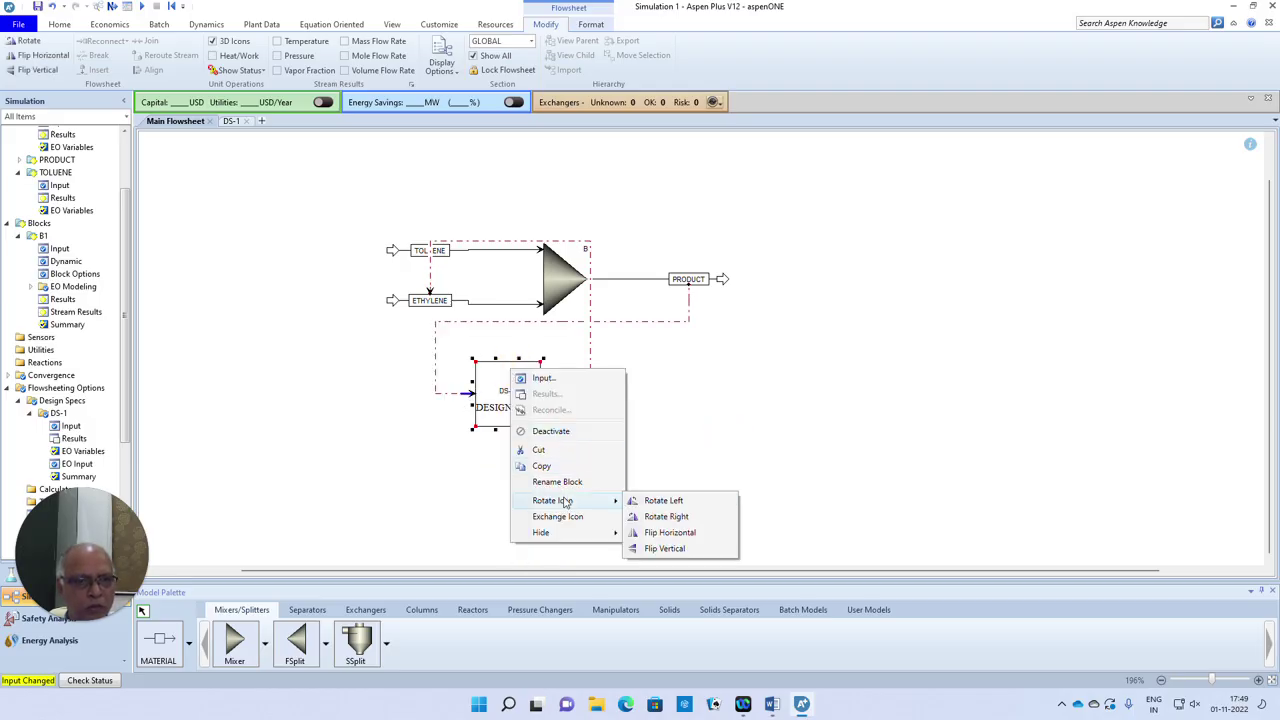
click(688, 533)
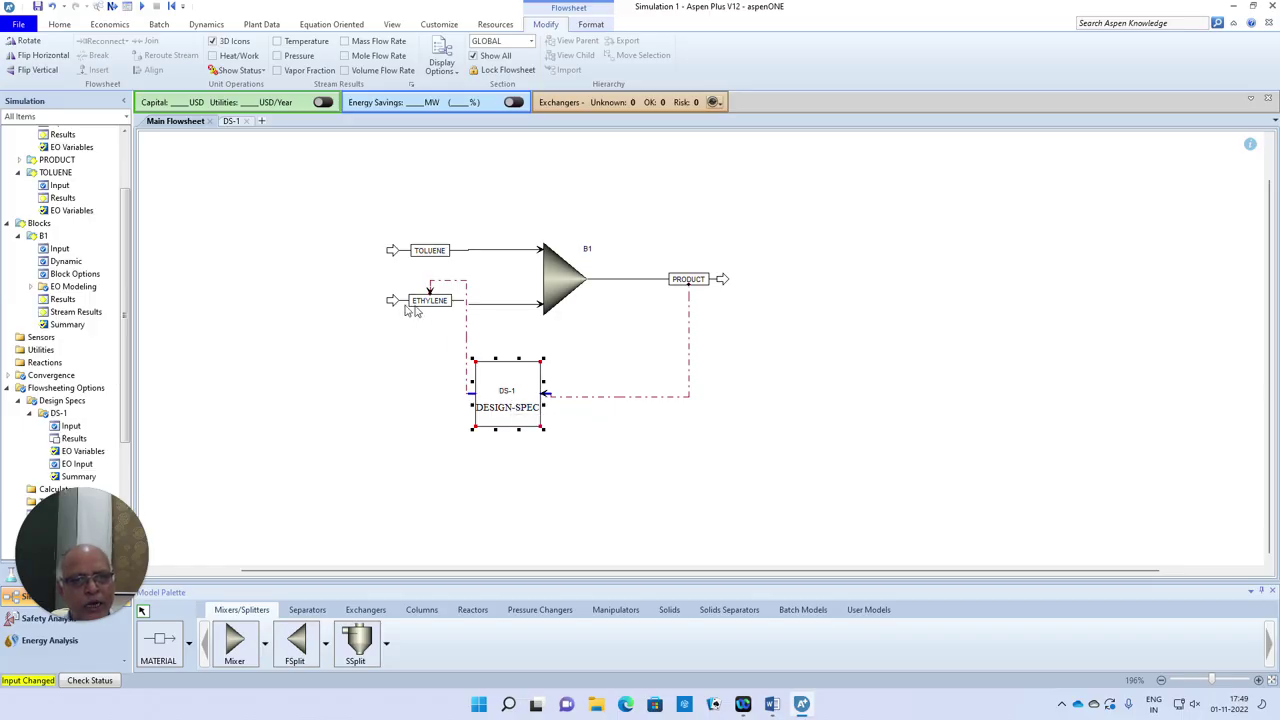
Run the simulation, check the convergence method in the run messages, and open the DS-1 results to read the final values
click(111, 8)
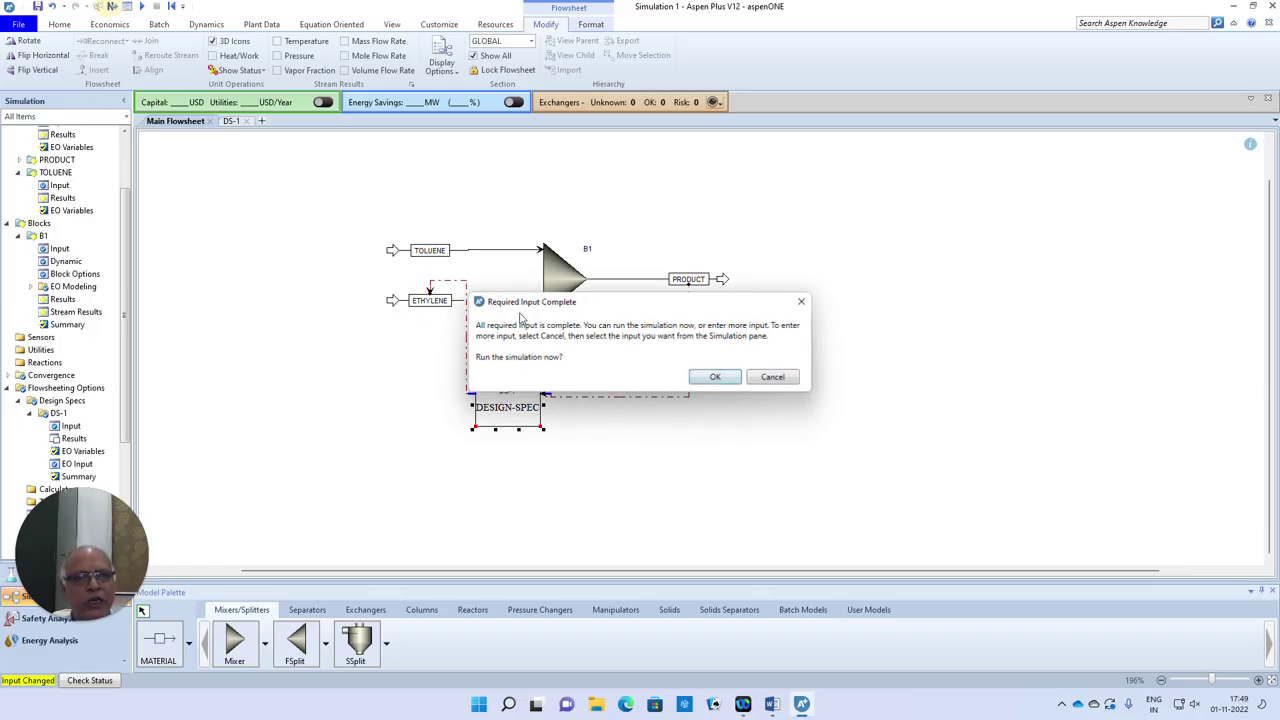
click(716, 377)
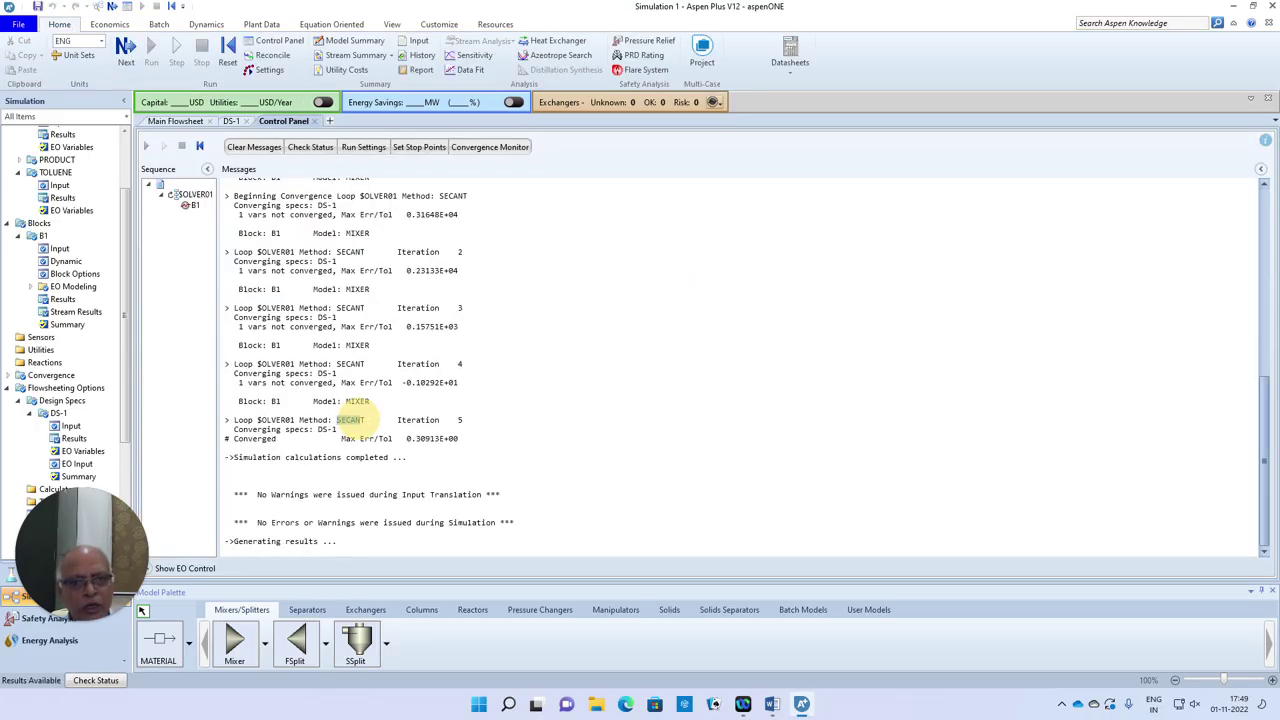
double_click(350, 420)
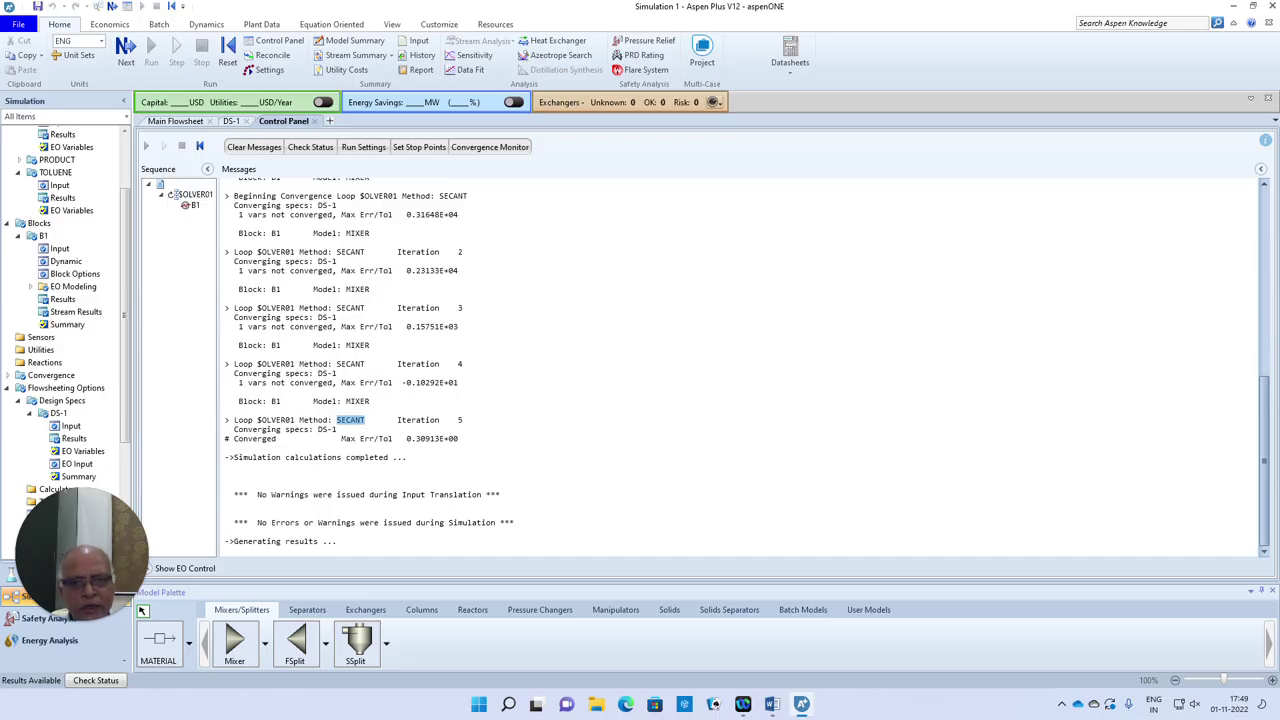
click(73, 438)
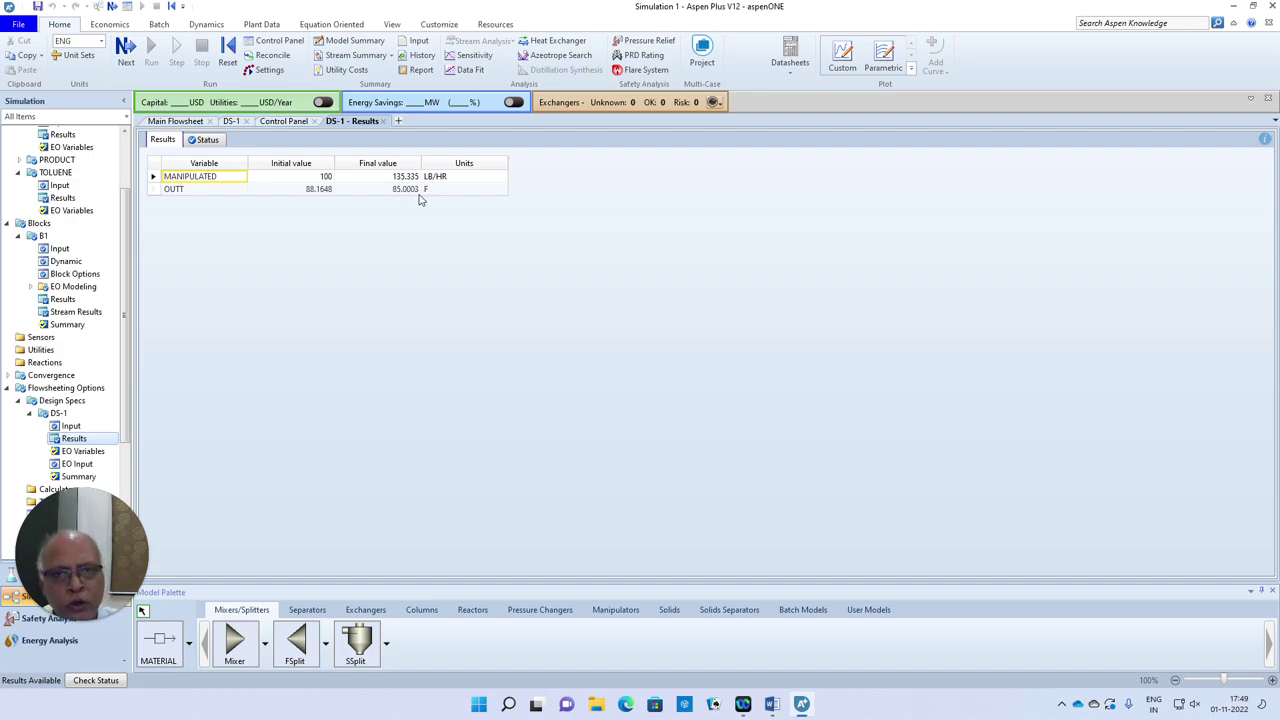
Return to the main flowsheet and delete the design specification DS-1
click(175, 121)
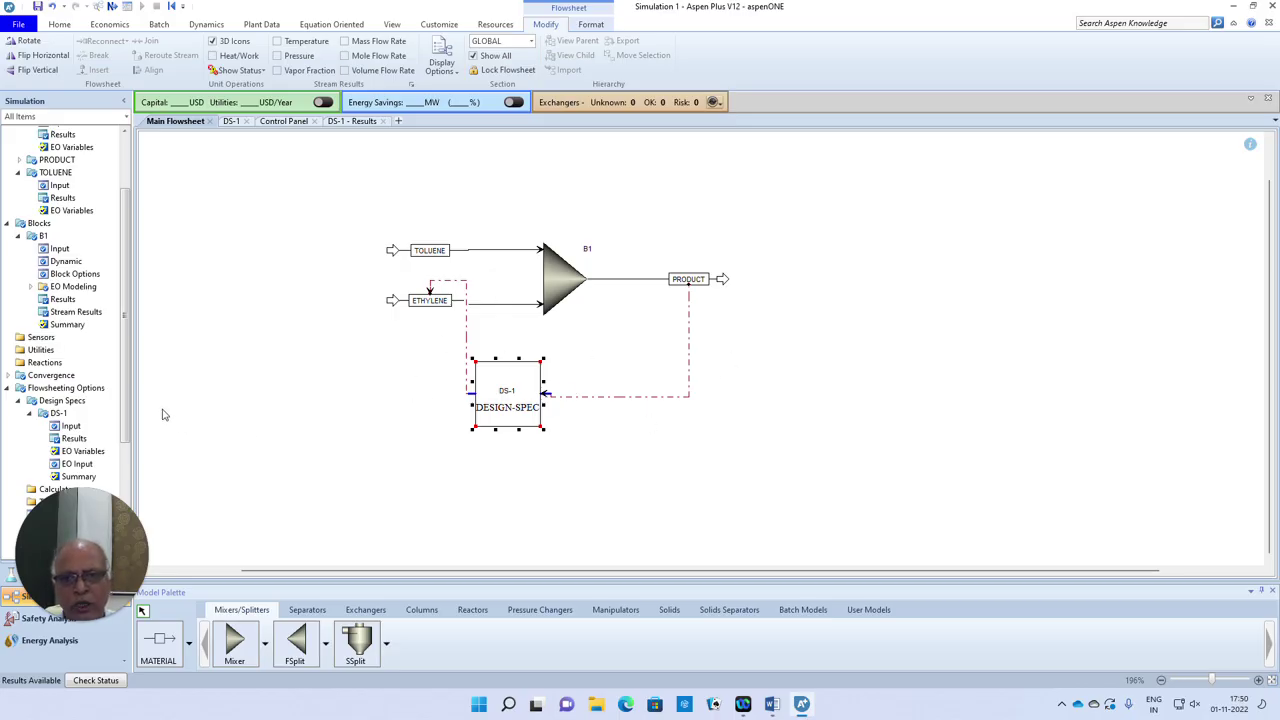
drag(125, 346, 126, 400)
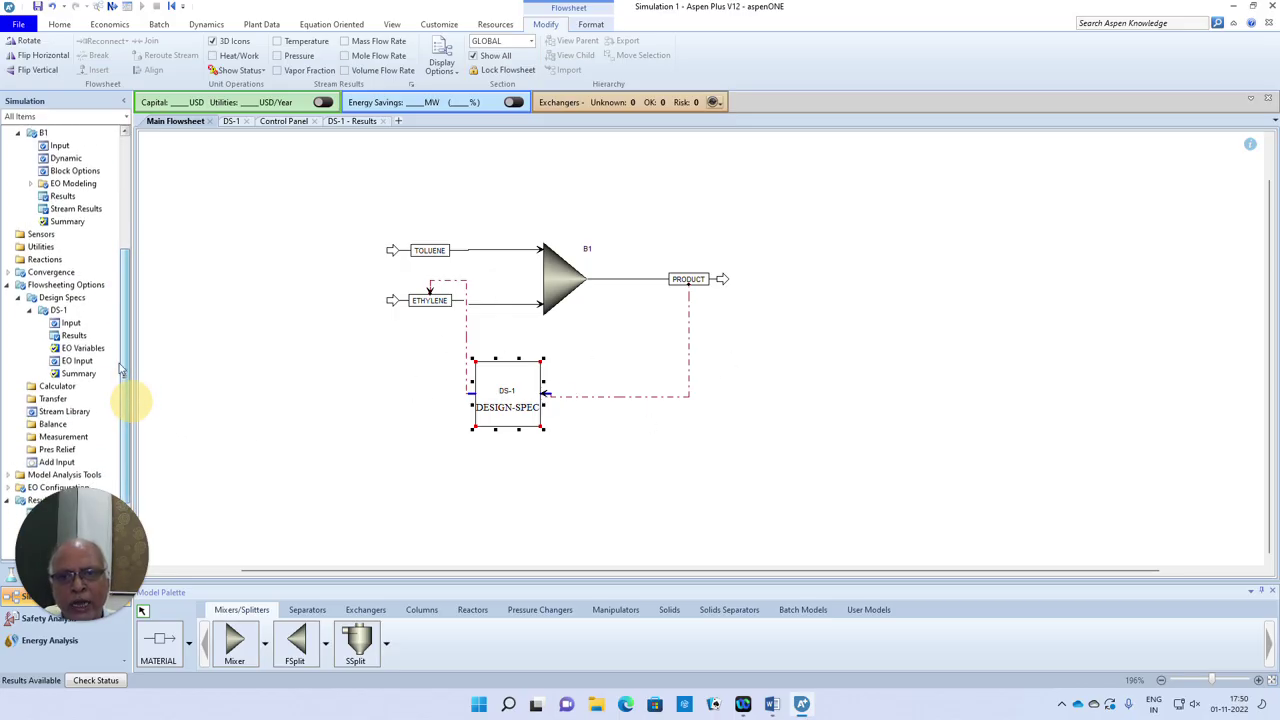
right_click(61, 314)
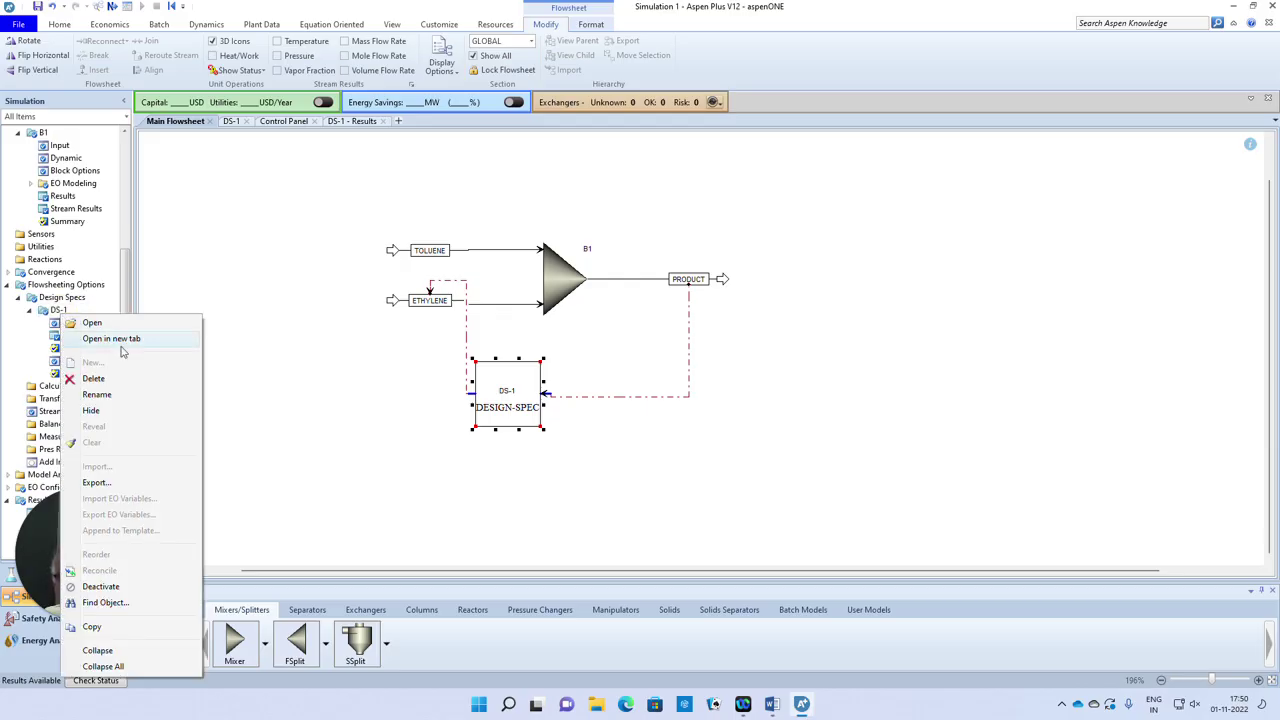
click(107, 383)
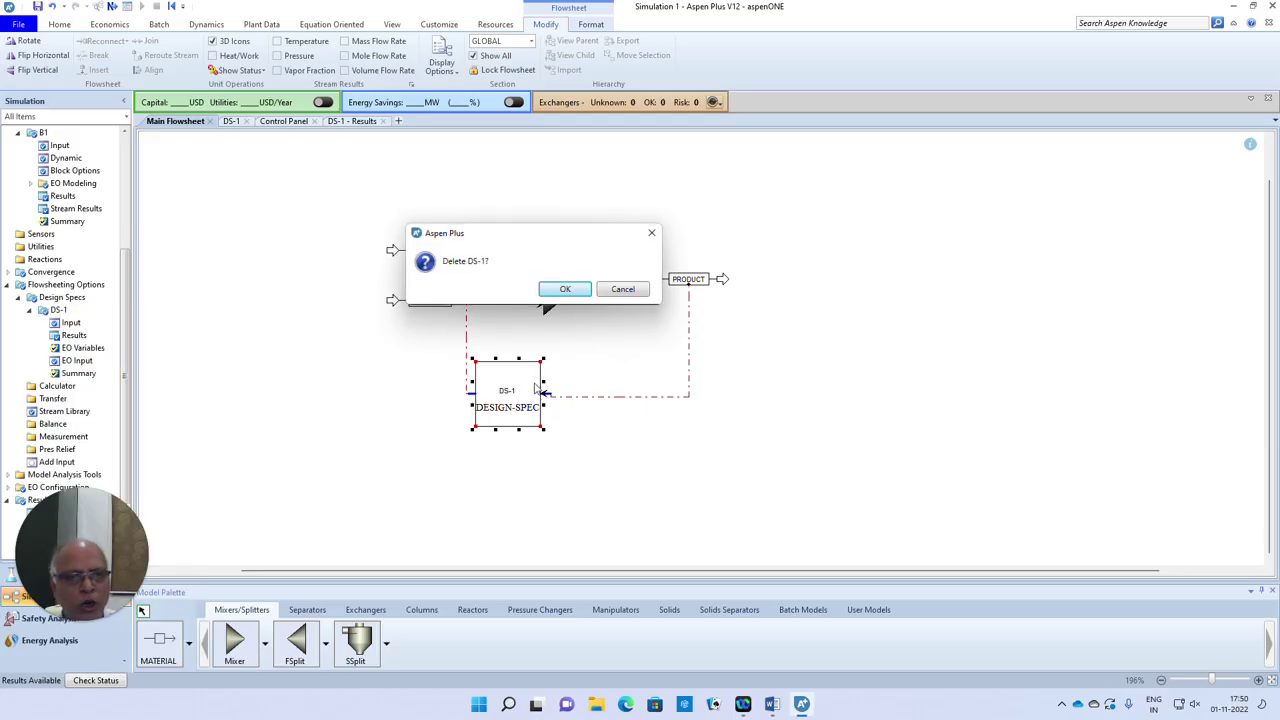
click(566, 291)
click(677, 293)
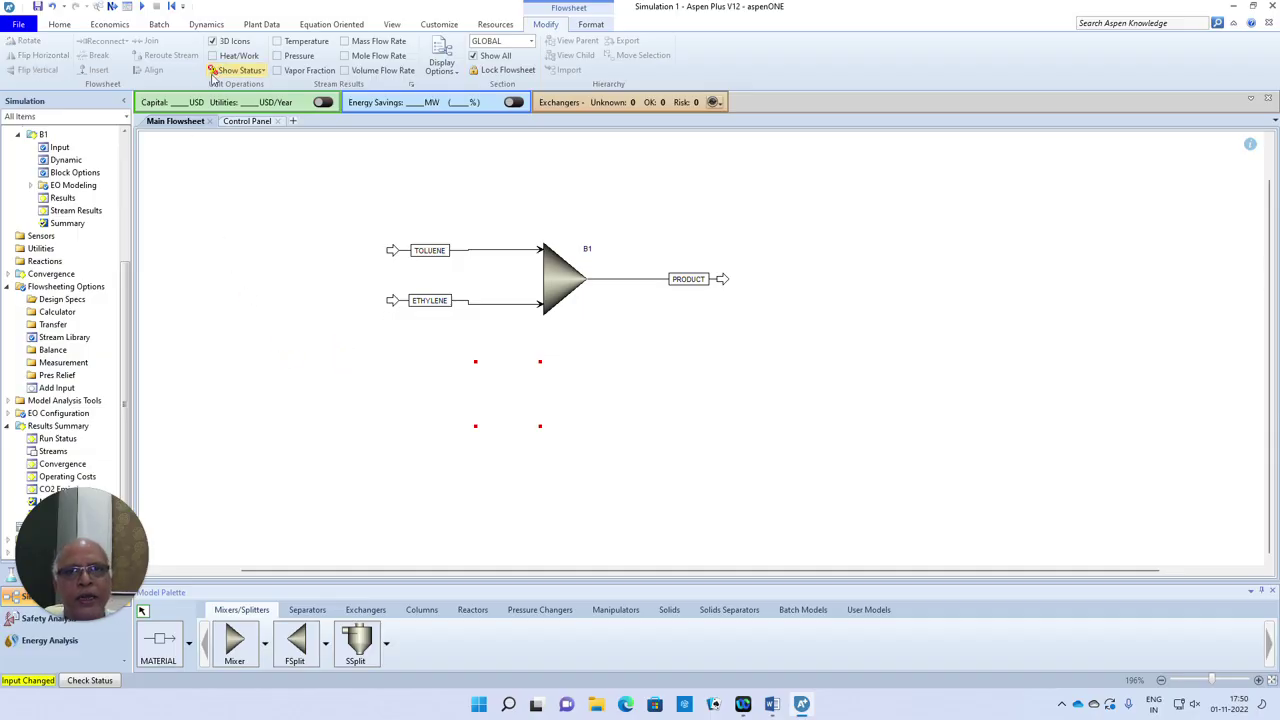
Reinitialize the whole simulation and accept purging all previous results
click(172, 7)
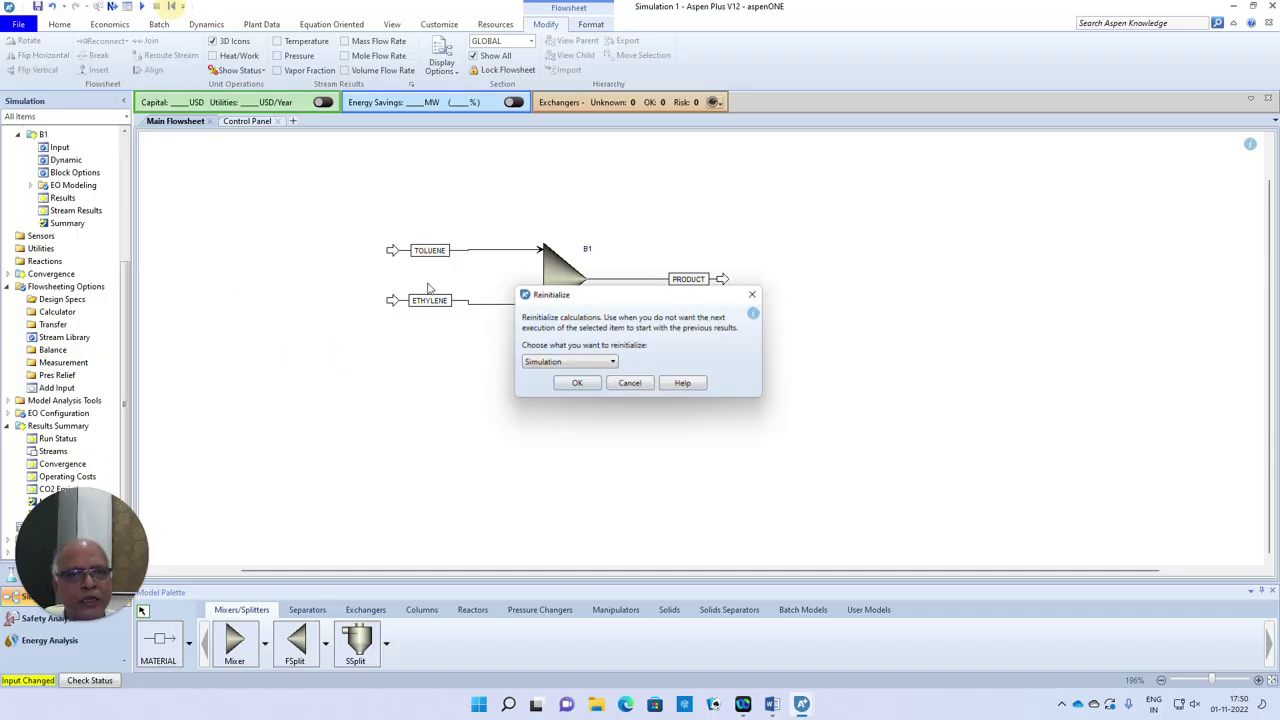
click(577, 386)
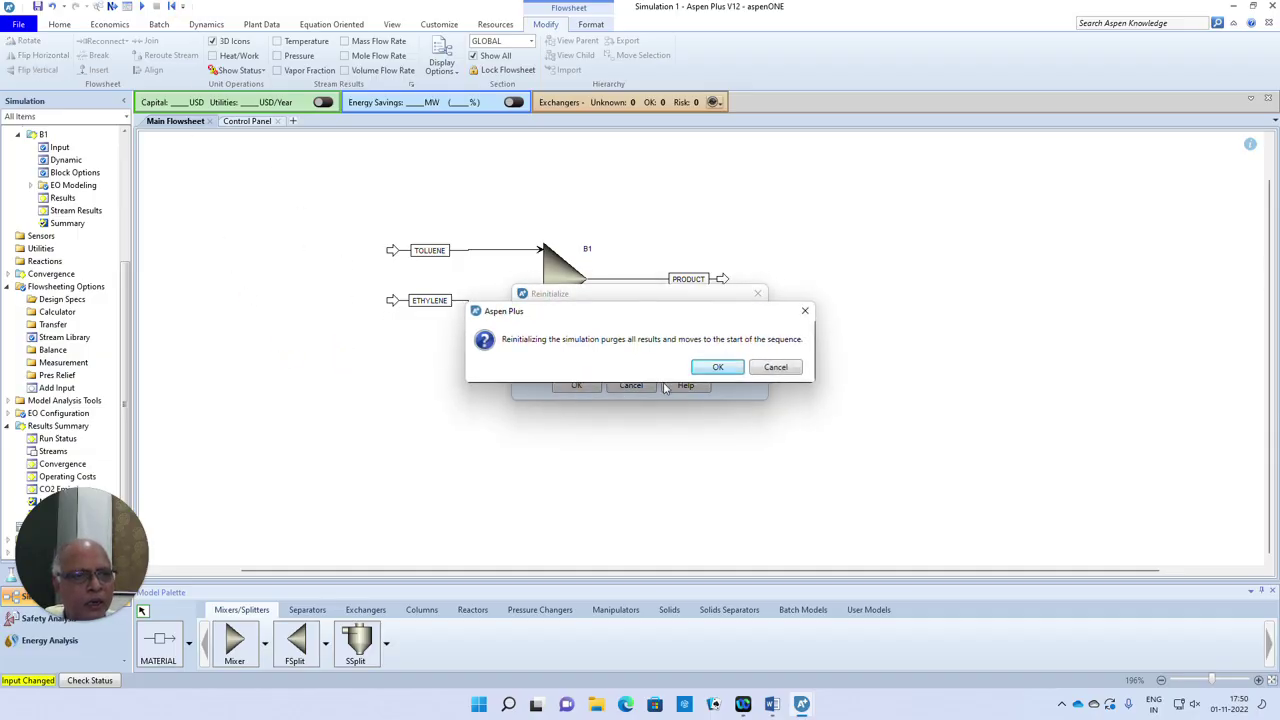
click(705, 367)
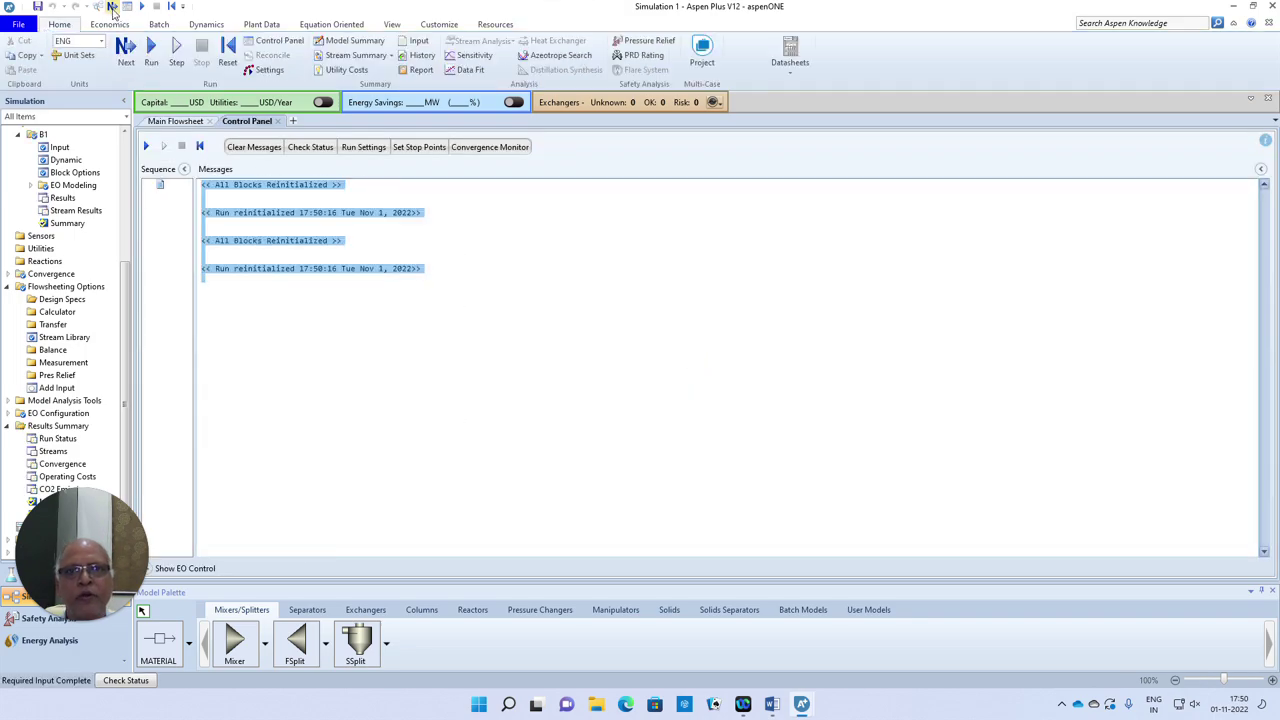
Rerun the simulation without the design specification and open the stream summary for all streams
click(111, 7)
click(716, 377)
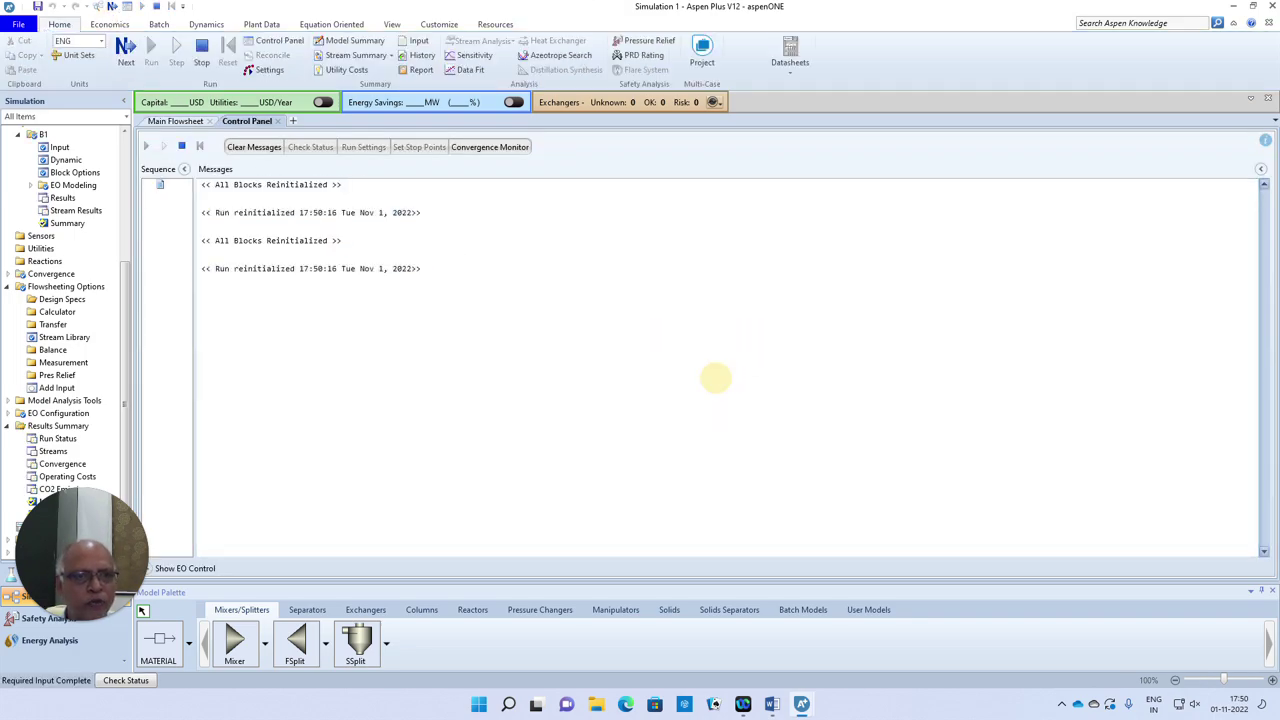
click(358, 55)
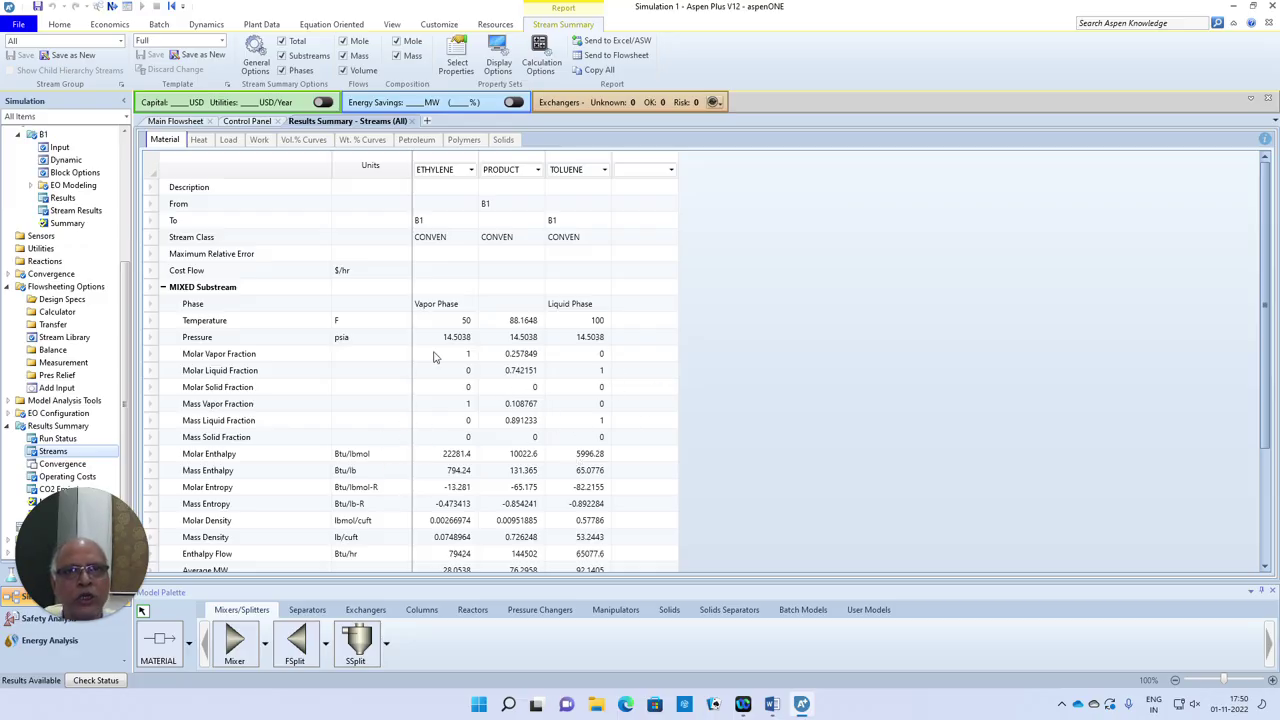
Switch the run's solution method from Sequential Modular to Equation Oriented
click(333, 24)
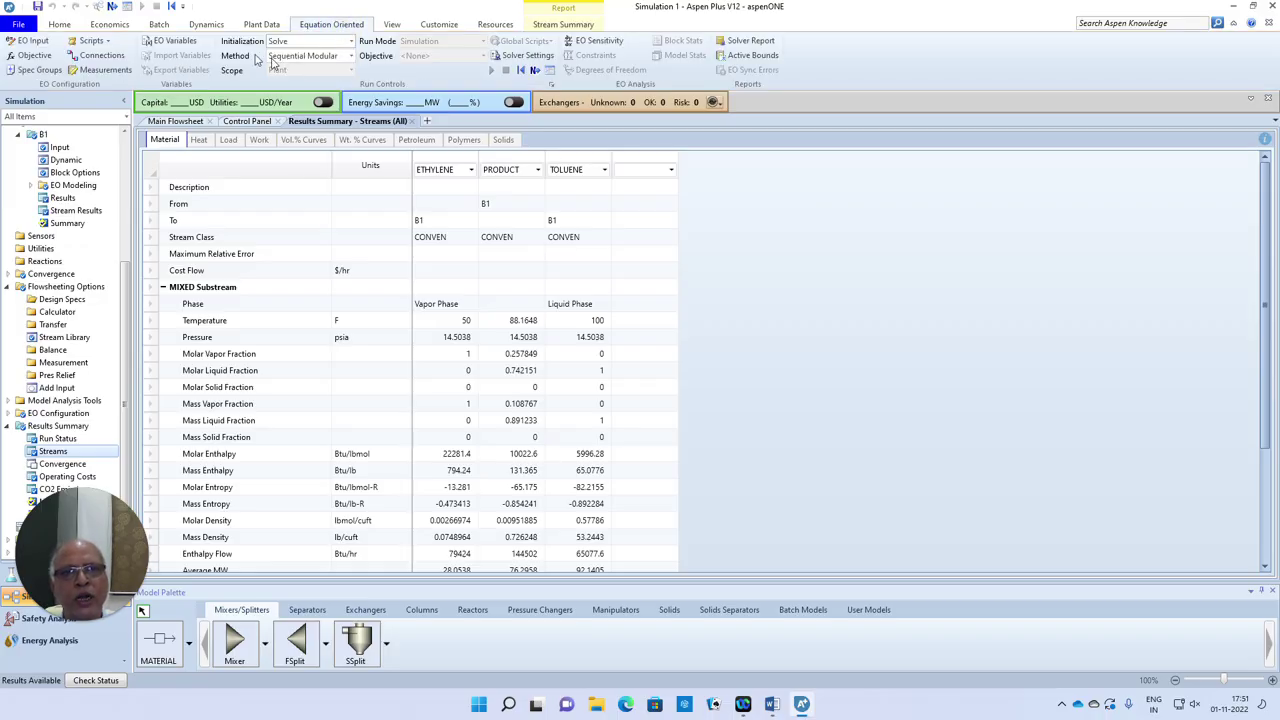
click(351, 57)
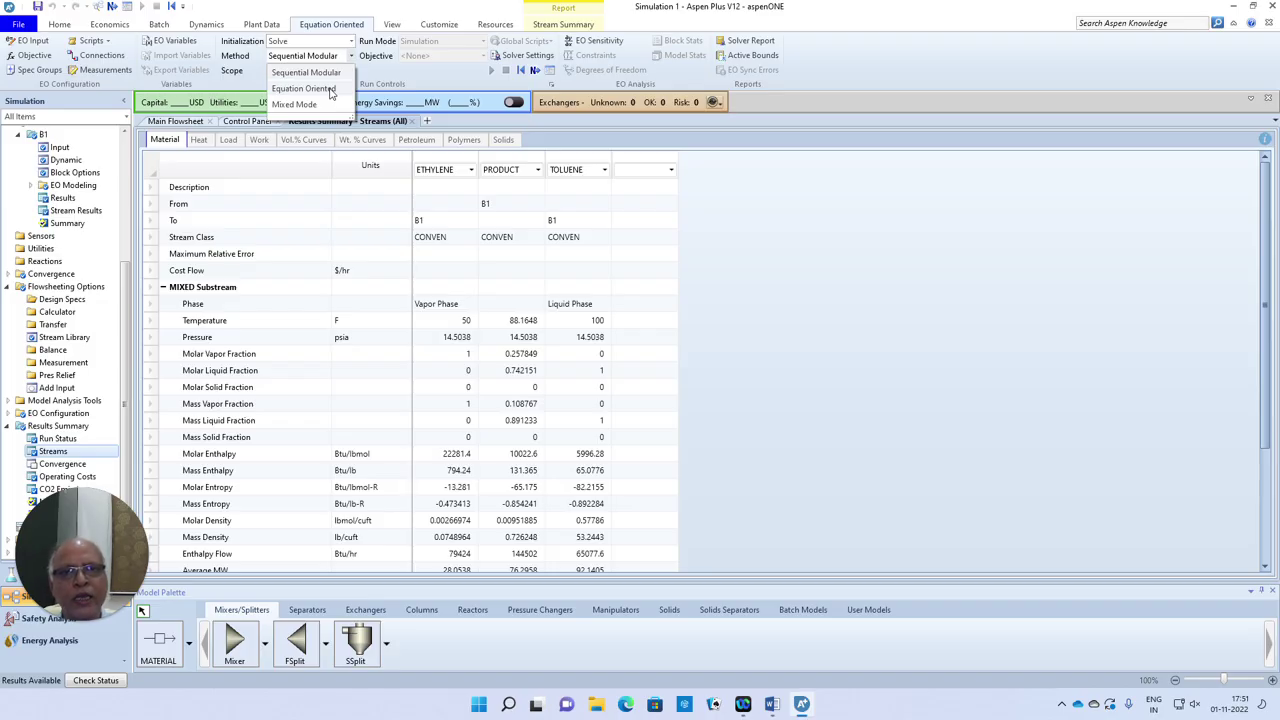
click(330, 89)
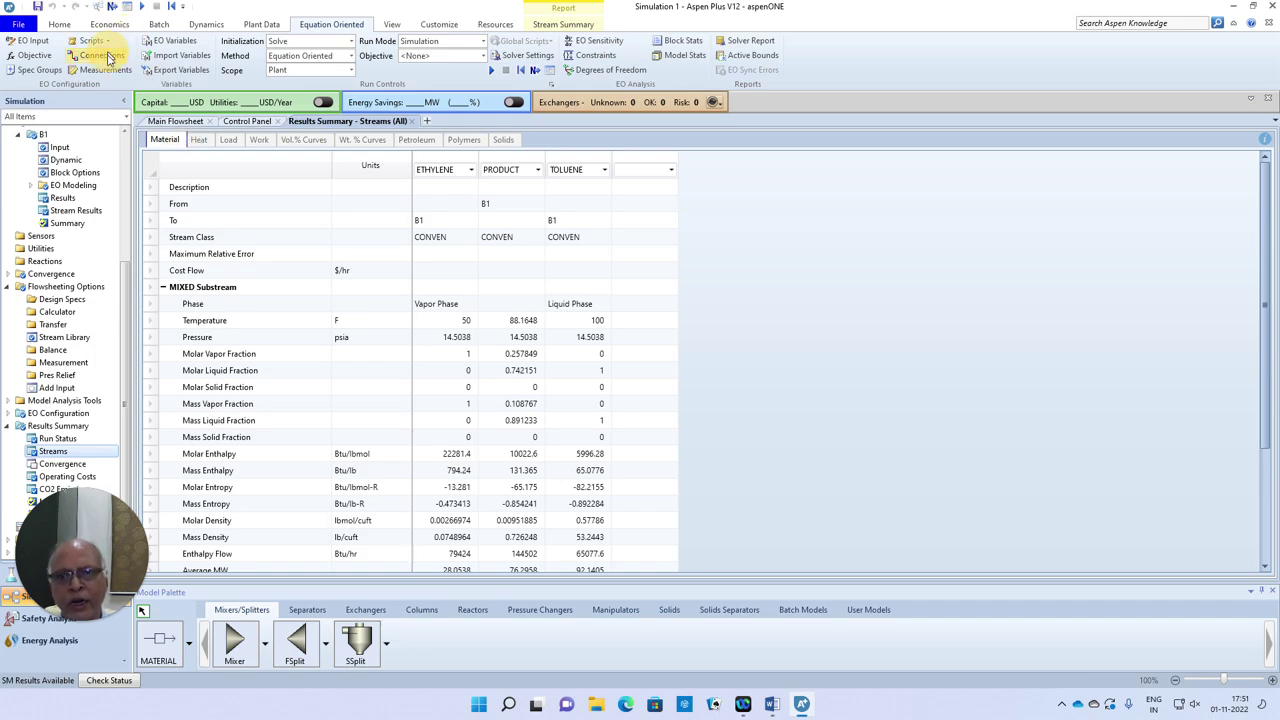
Run the simulation through to completion and choose to solve the equation-oriented models
mouse_move(130, 296)
mouse_down()
mouse_move(131, 163)
mouse_move(149, 310)
mouse_up()
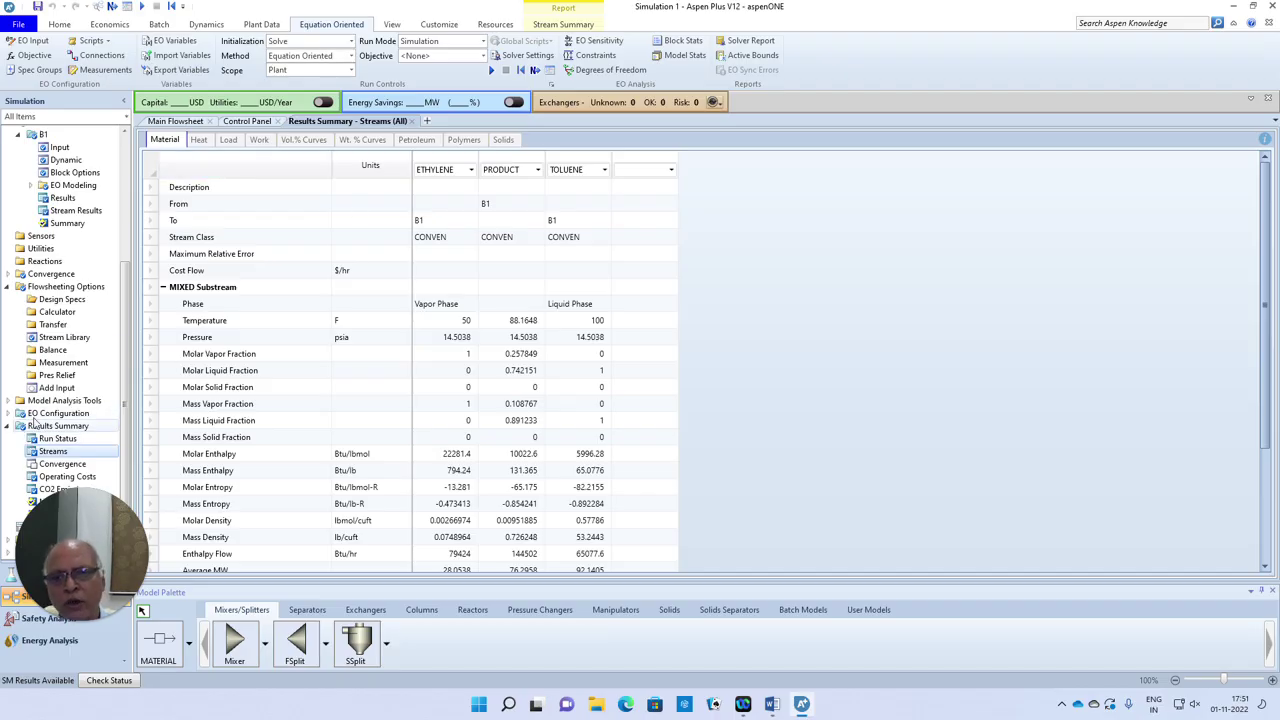
click(113, 7)
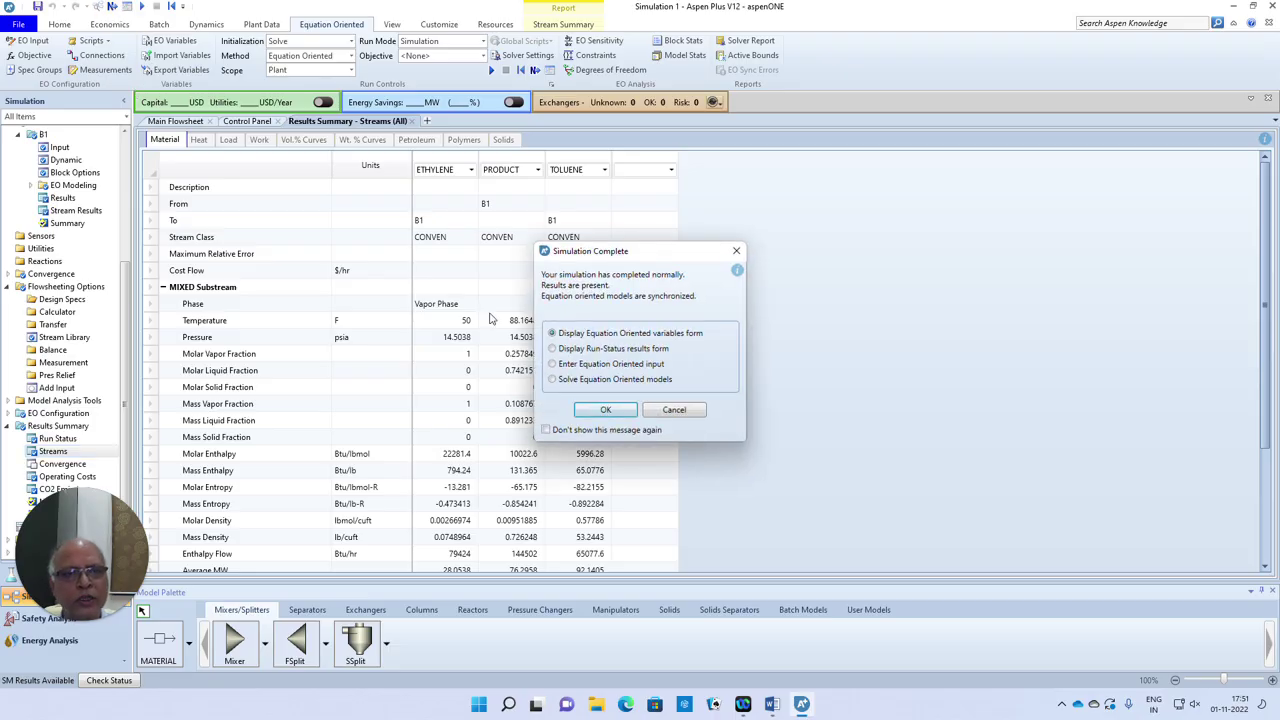
click(585, 380)
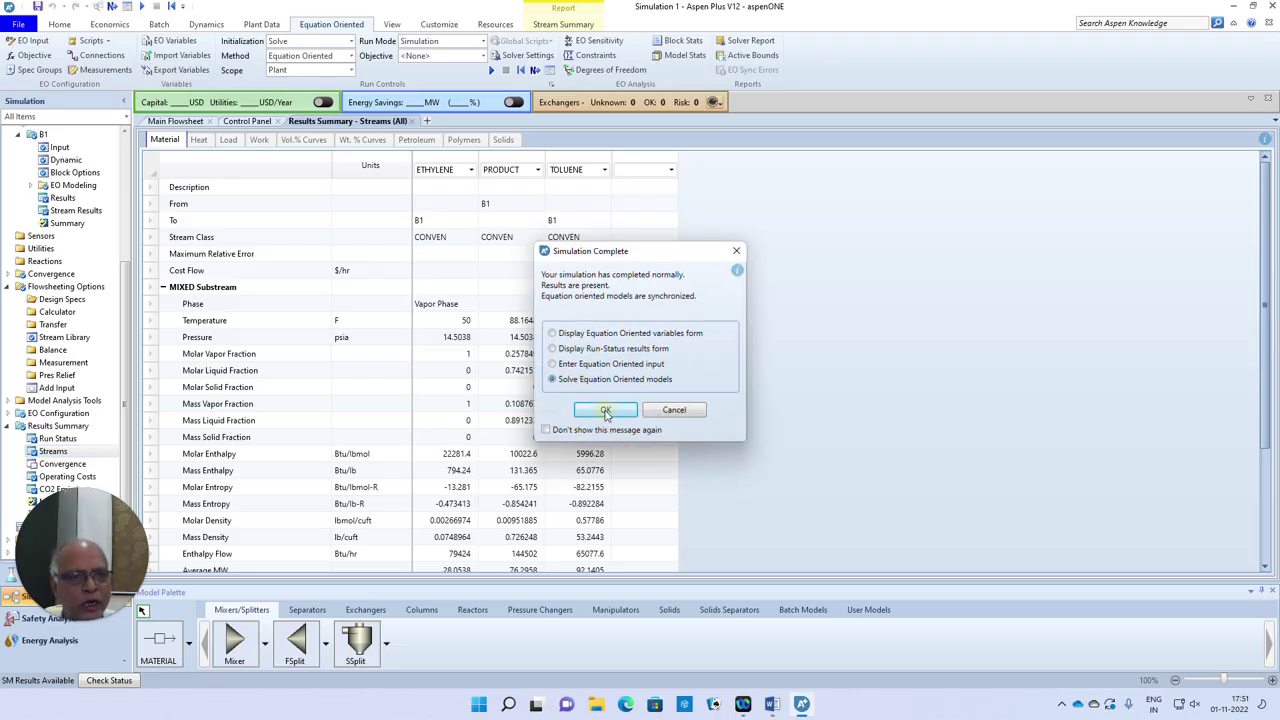
click(605, 412)
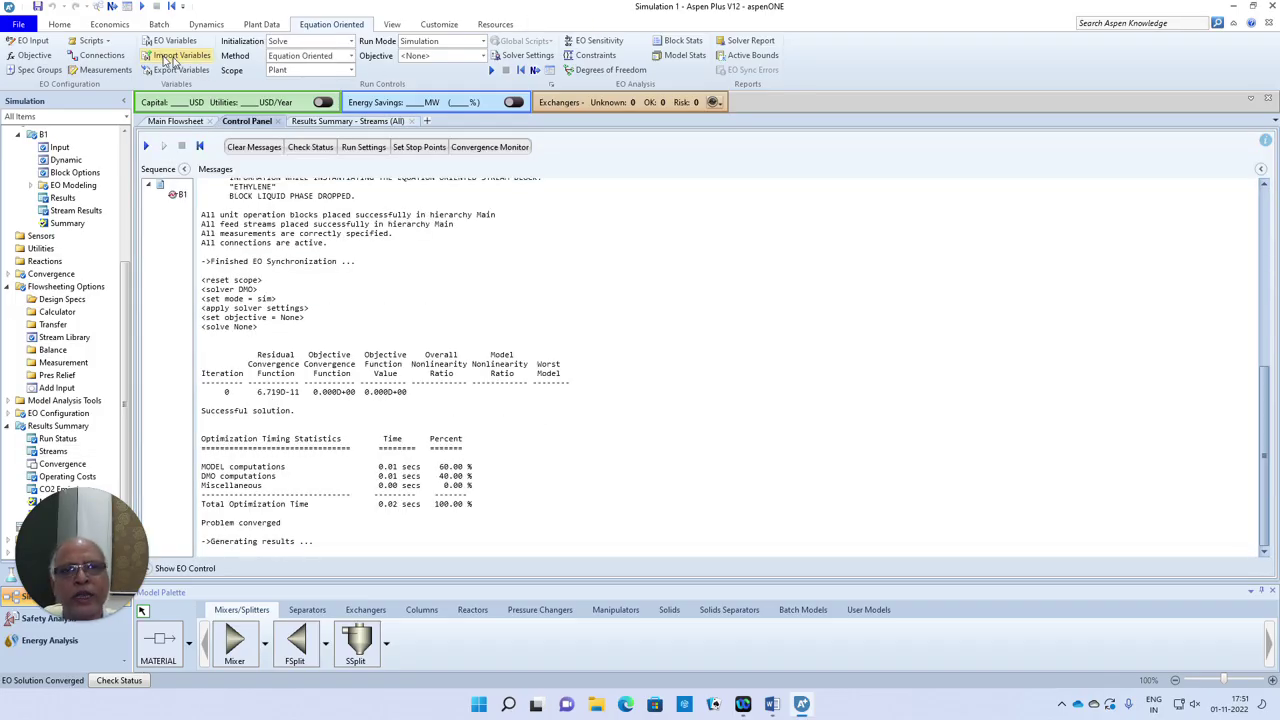
Open the EO Variables list under EO Configuration and examine the variables' values, units and calculated or constant specifications
click(66, 26)
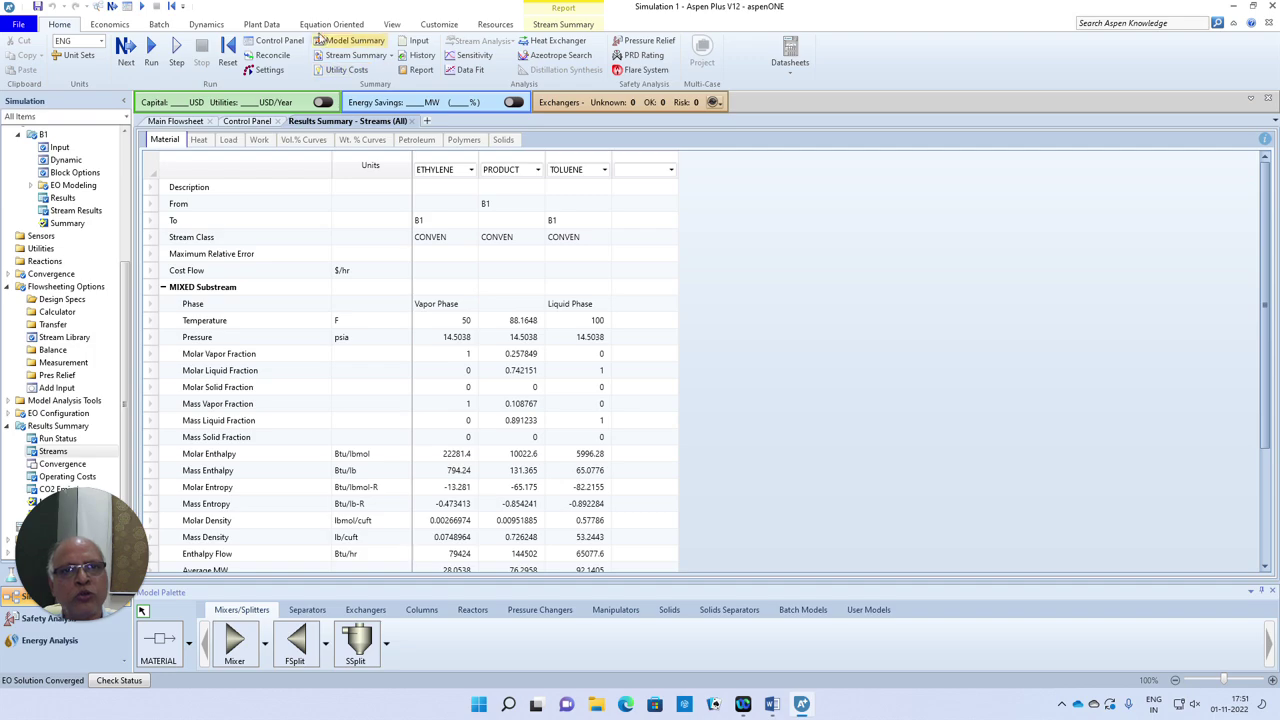
click(8, 413)
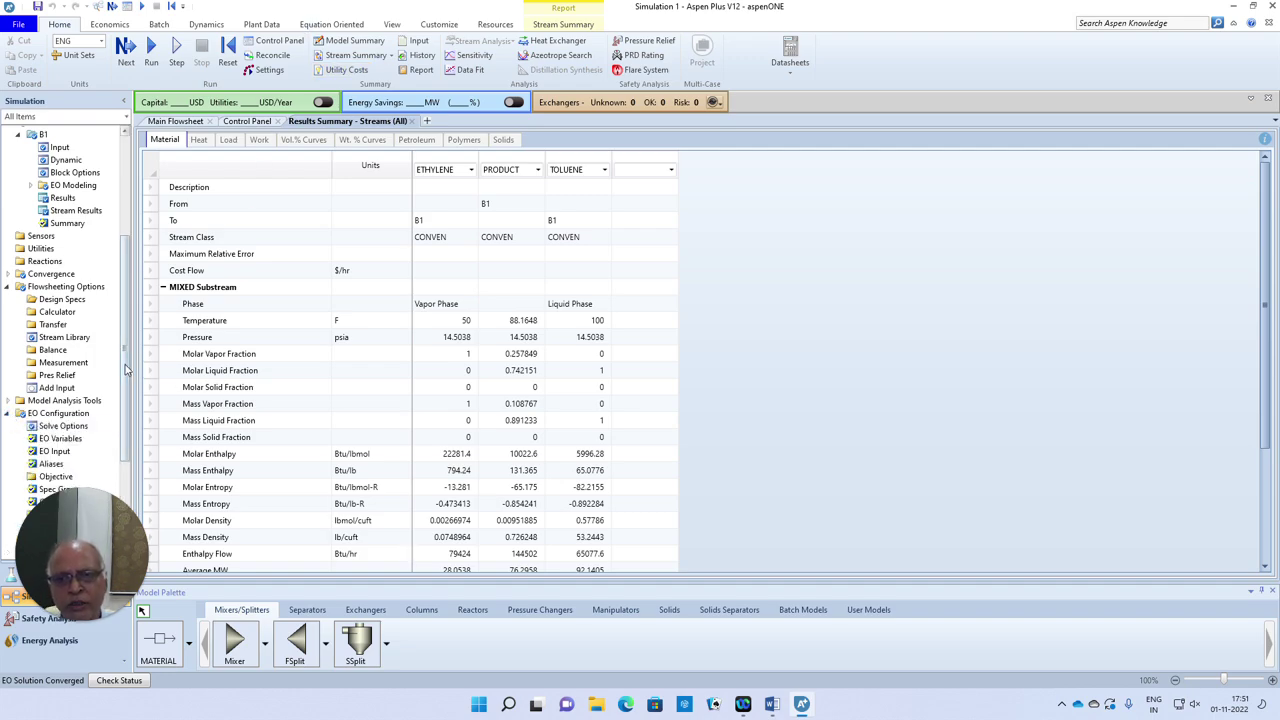
scroll(125, 392, down, 1)
scroll(125, 392, down, 2)
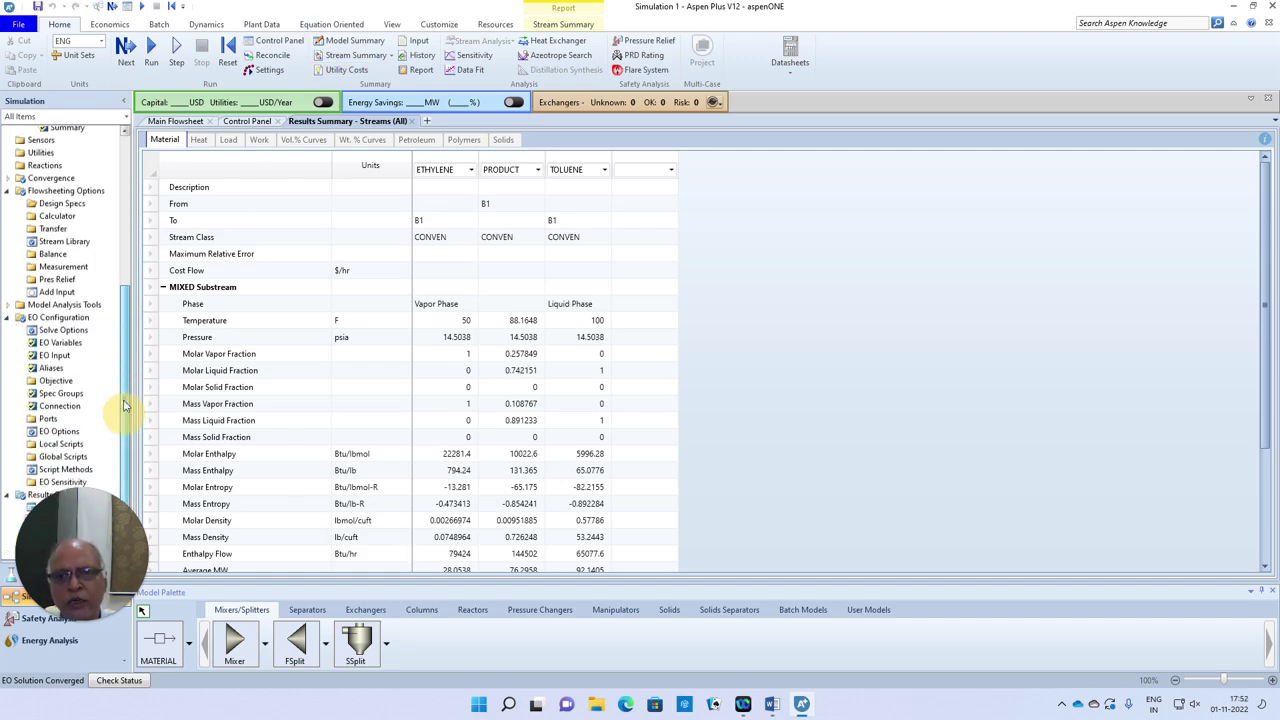
click(71, 343)
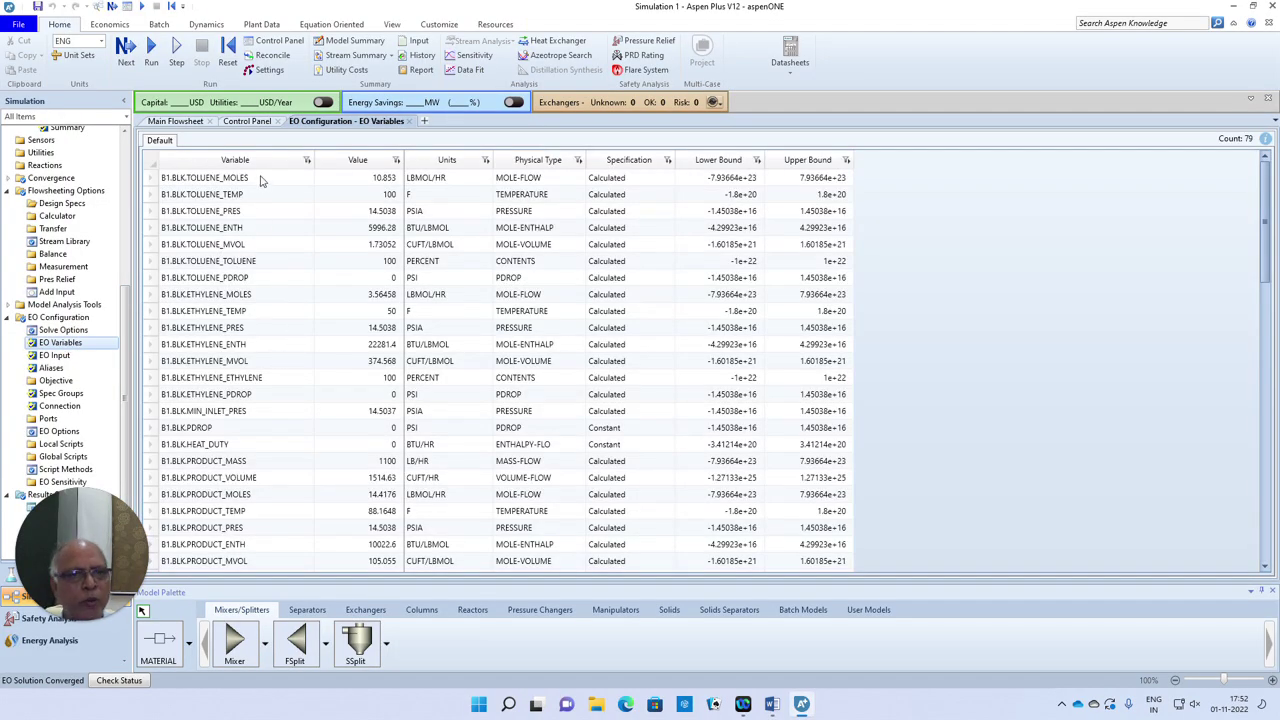
scroll(398, 330, down, 7)
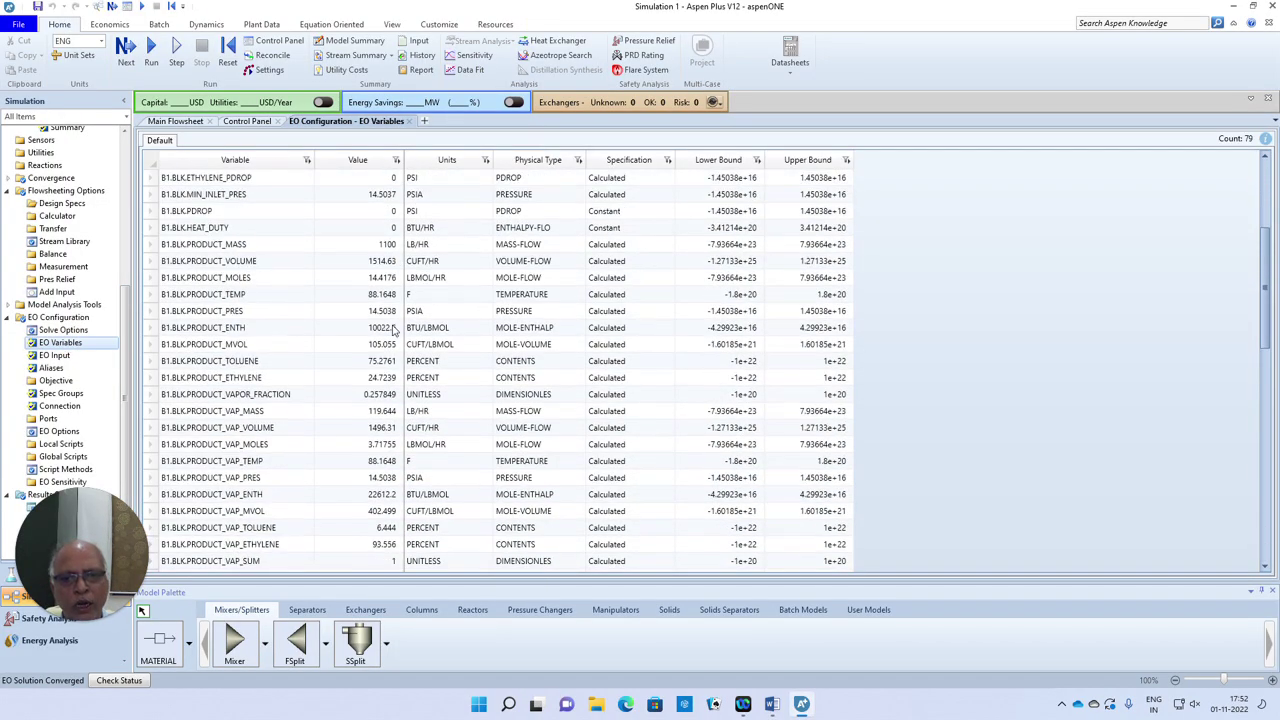
scroll(395, 330, down, 7)
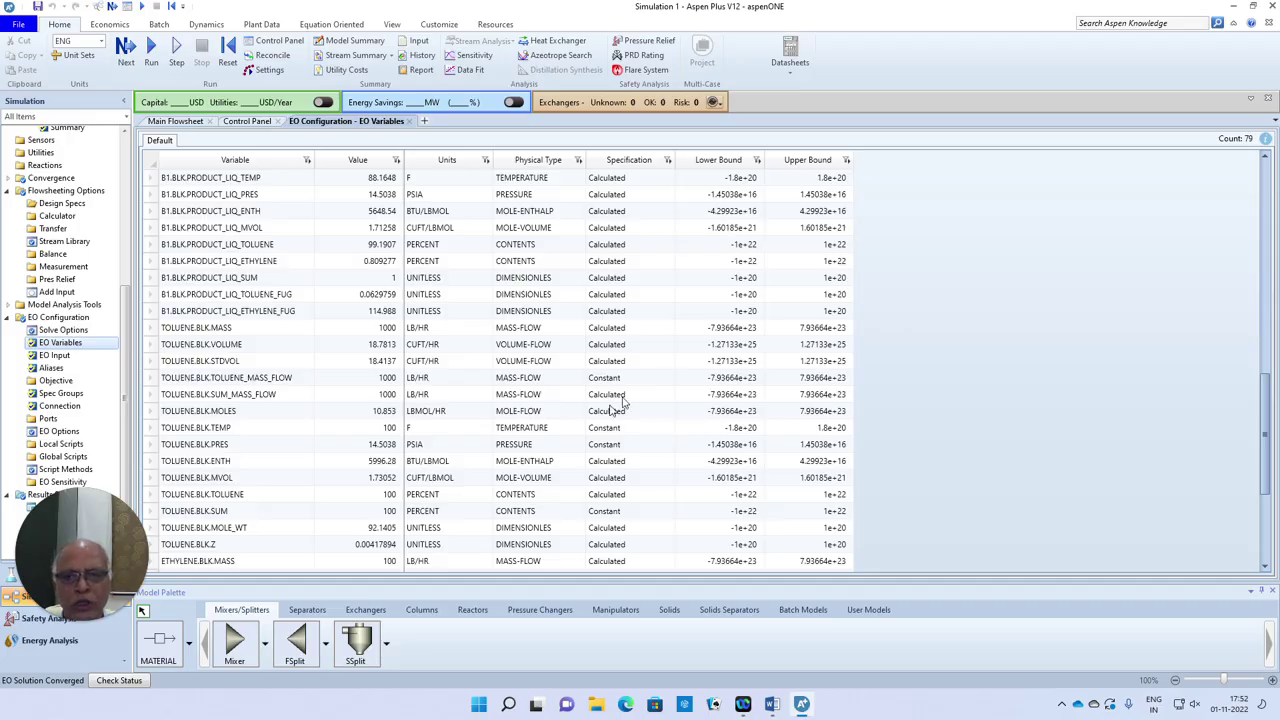
scroll(420, 410, up, 1)
scroll(390, 390, up, 2)
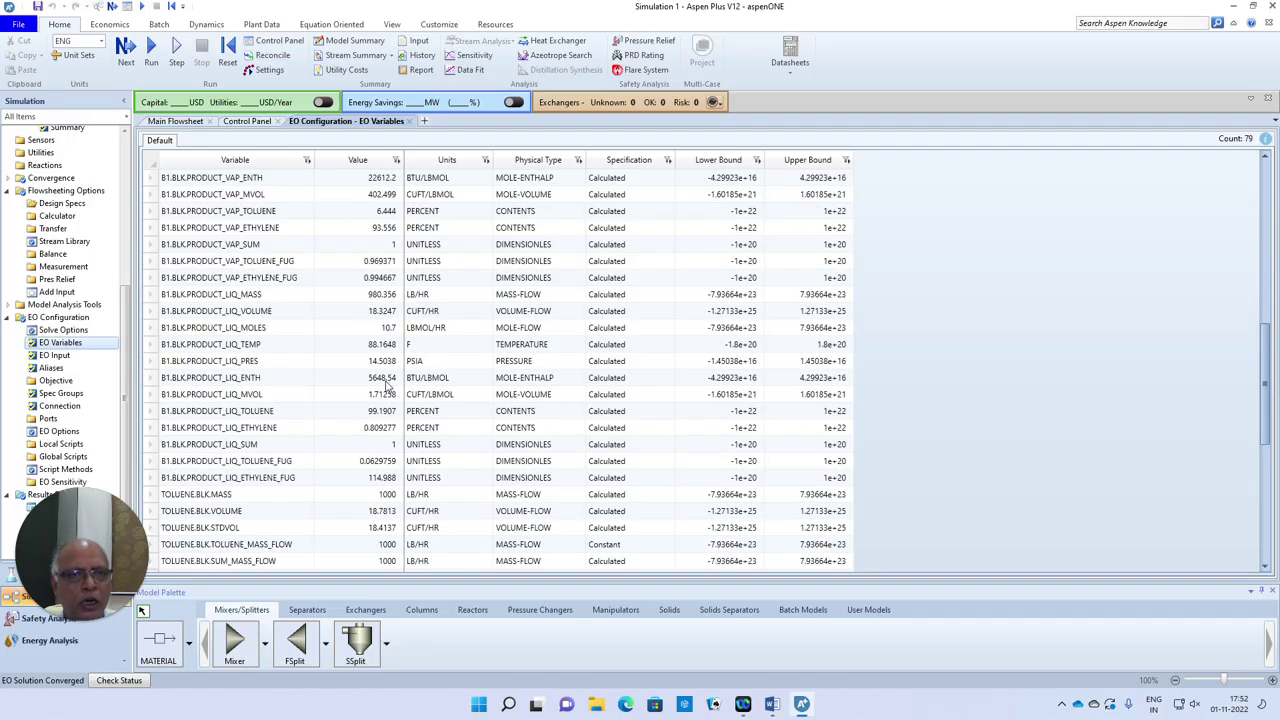
scroll(388, 385, up, 8)
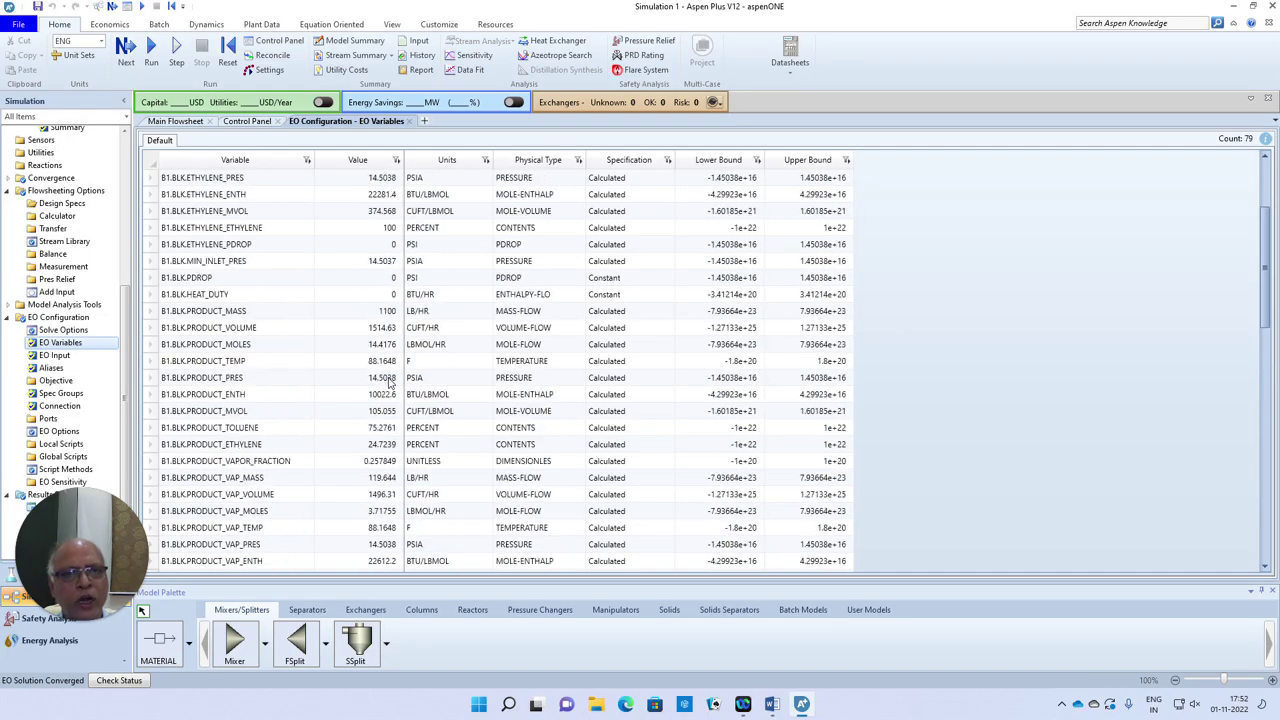
scroll(390, 383, up, 3)
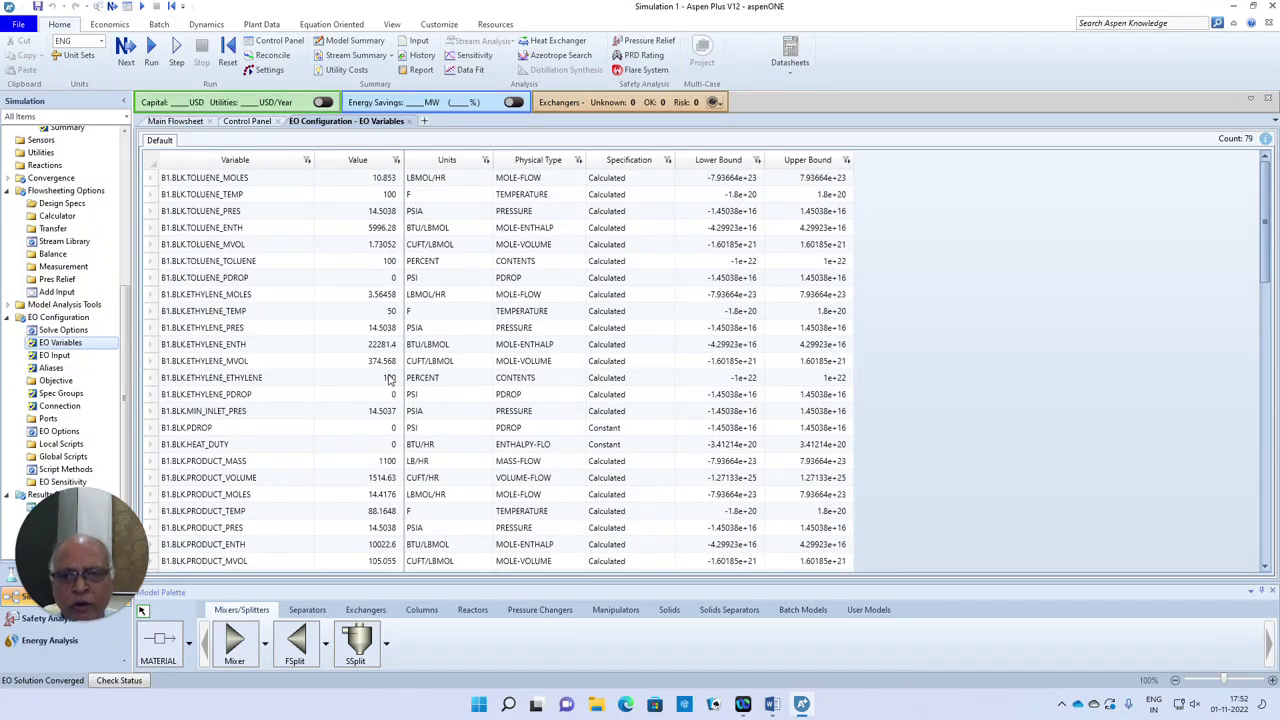
Create a new EO specification group and proceed to its specifications form
click(62, 393)
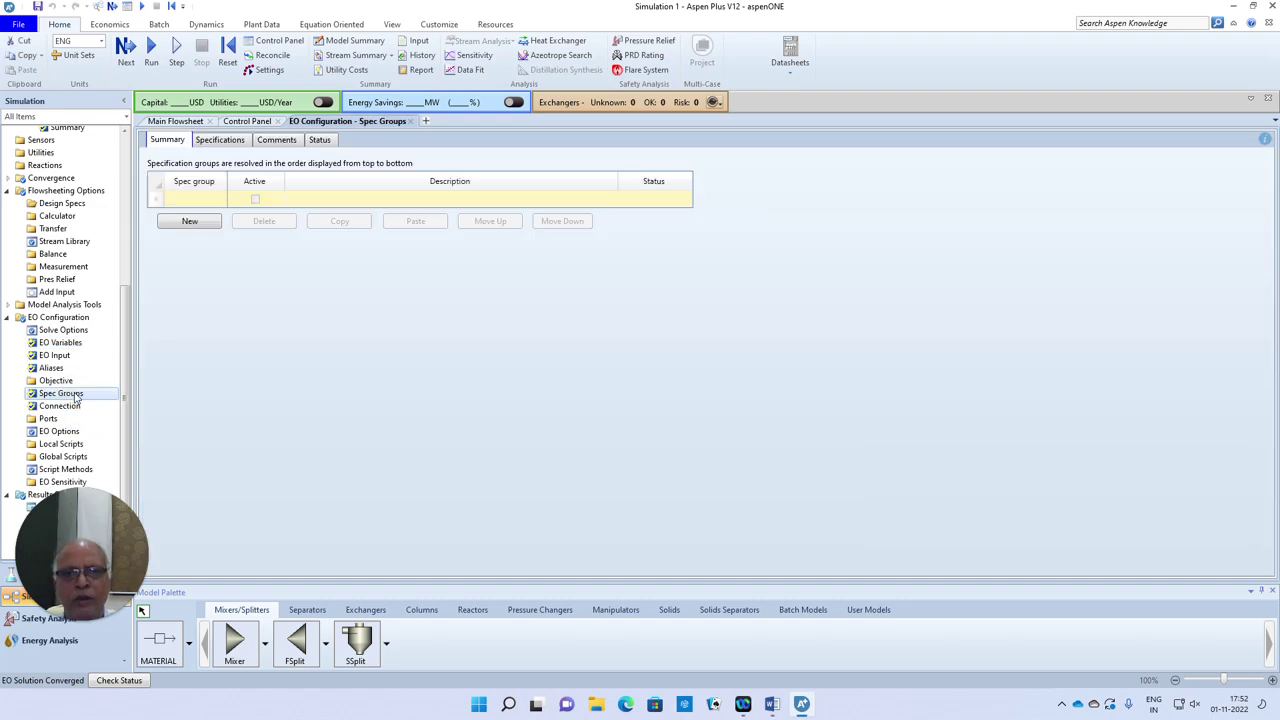
click(189, 219)
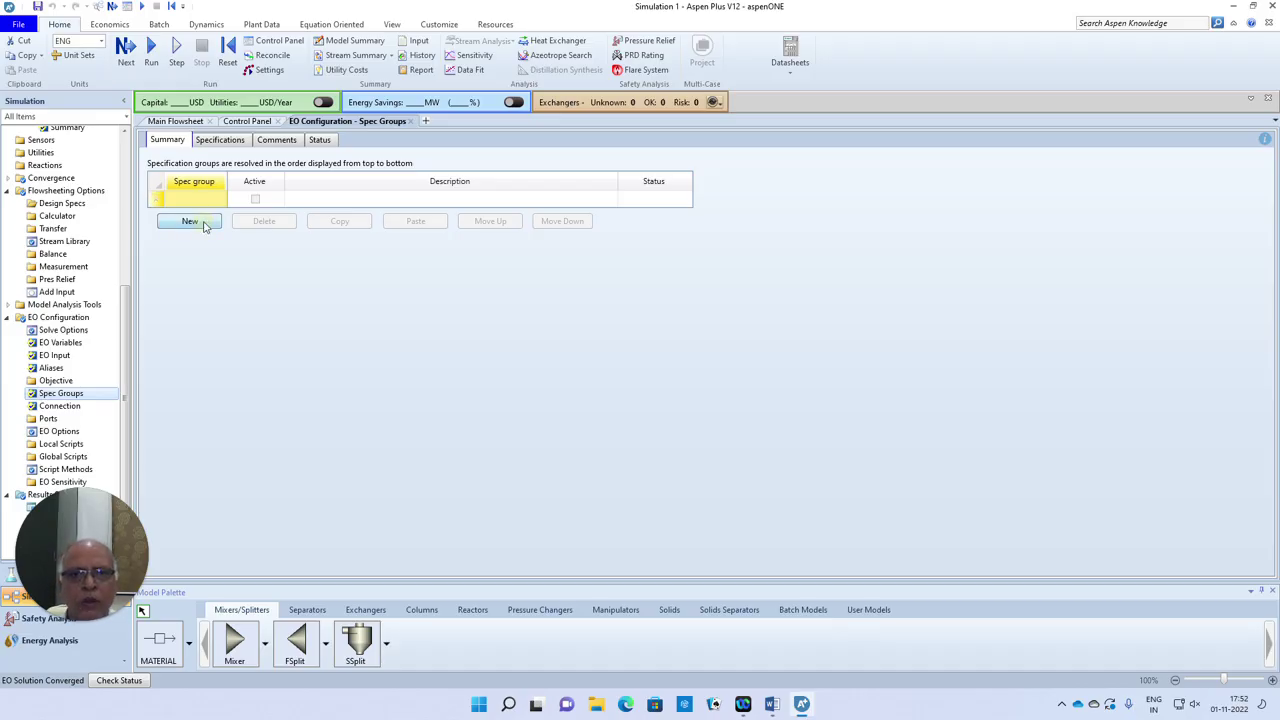
click(205, 221)
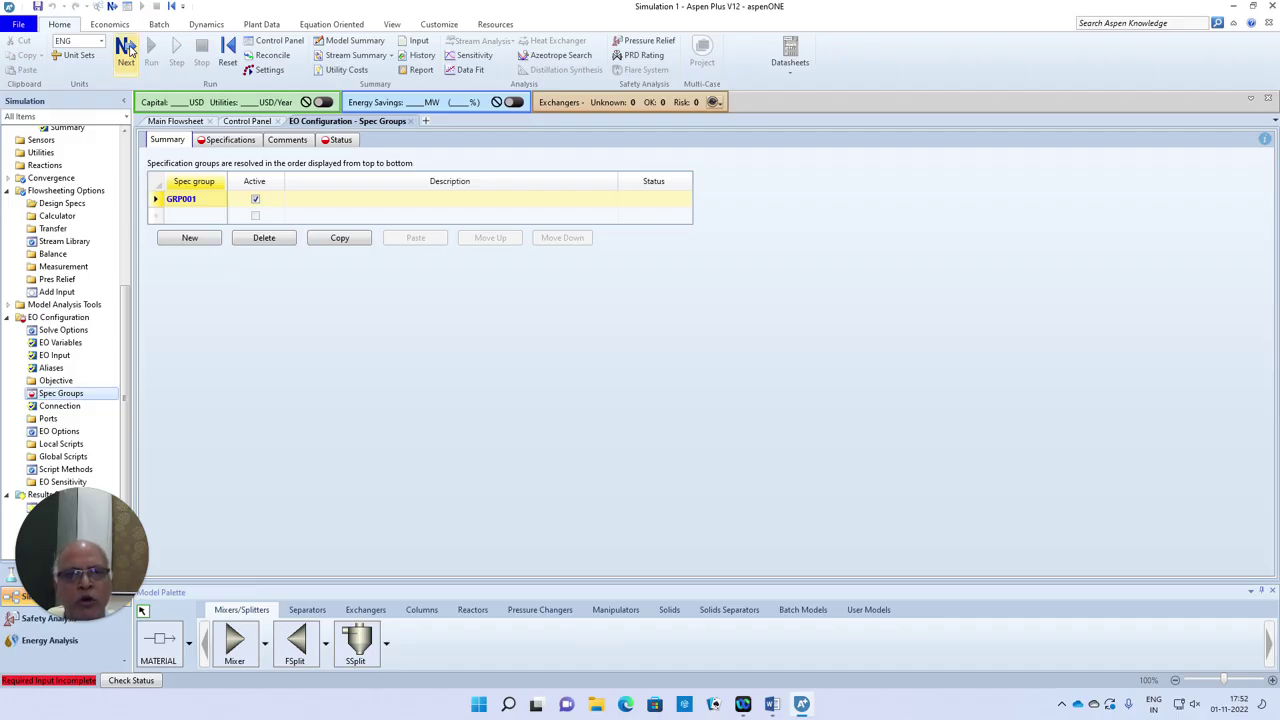
click(127, 50)
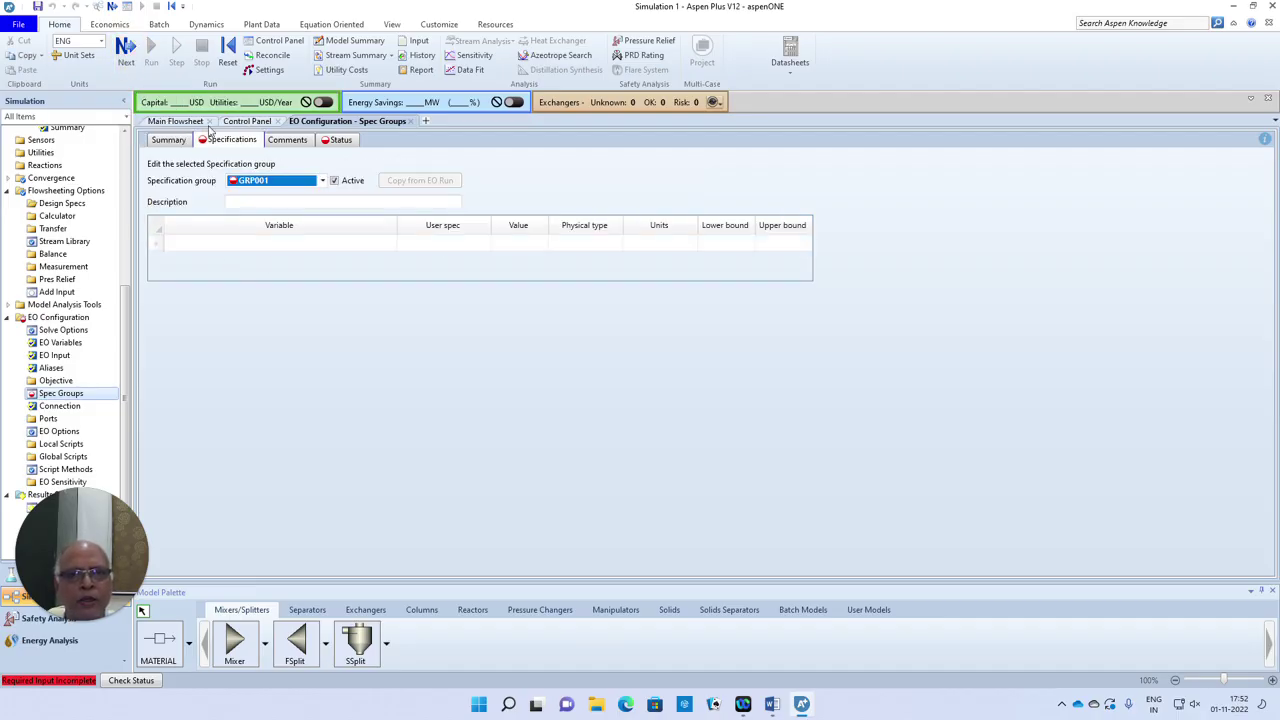
Browse the EO variables for the specification group's first row, sorting them by specification with the constant ones first
click(283, 247)
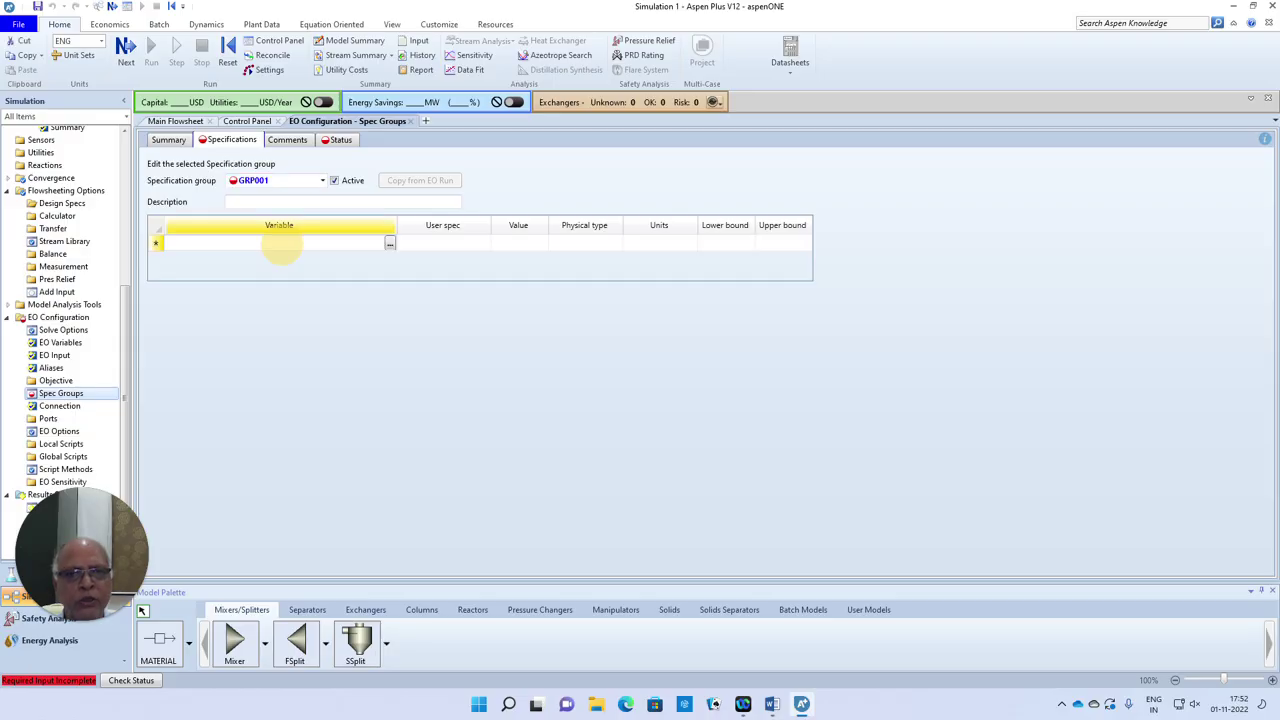
click(390, 246)
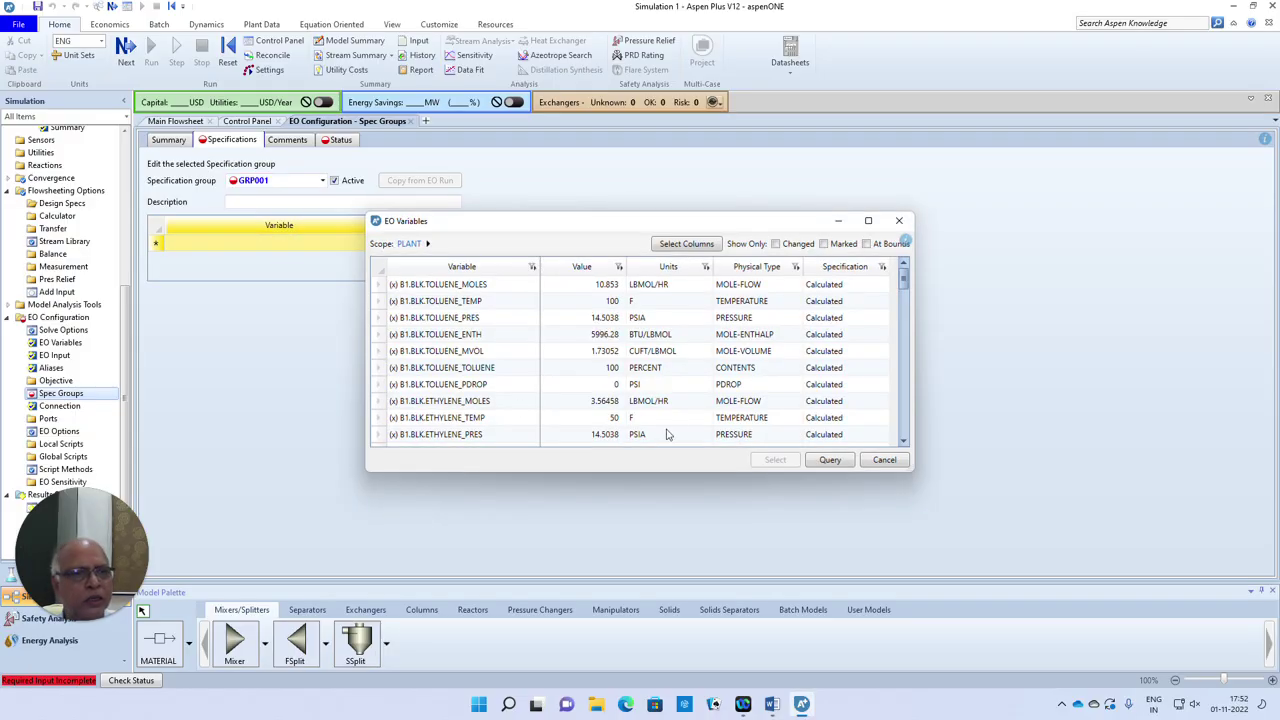
click(869, 221)
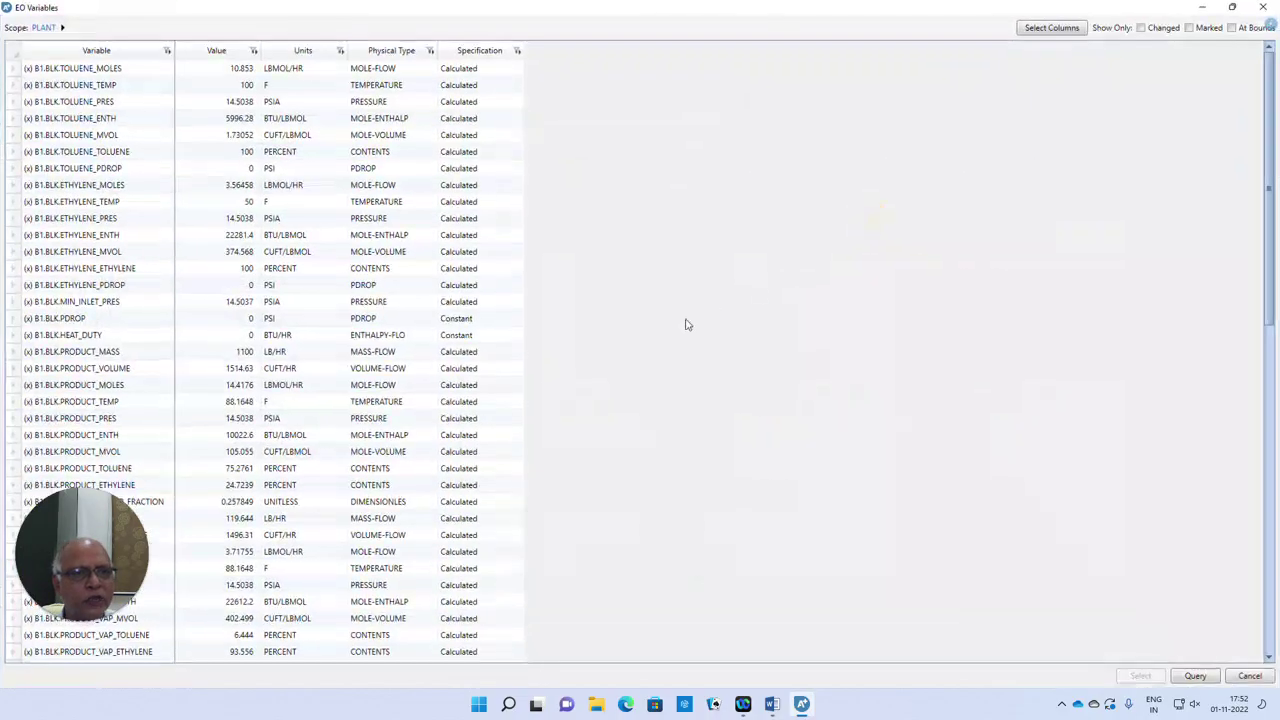
click(475, 51)
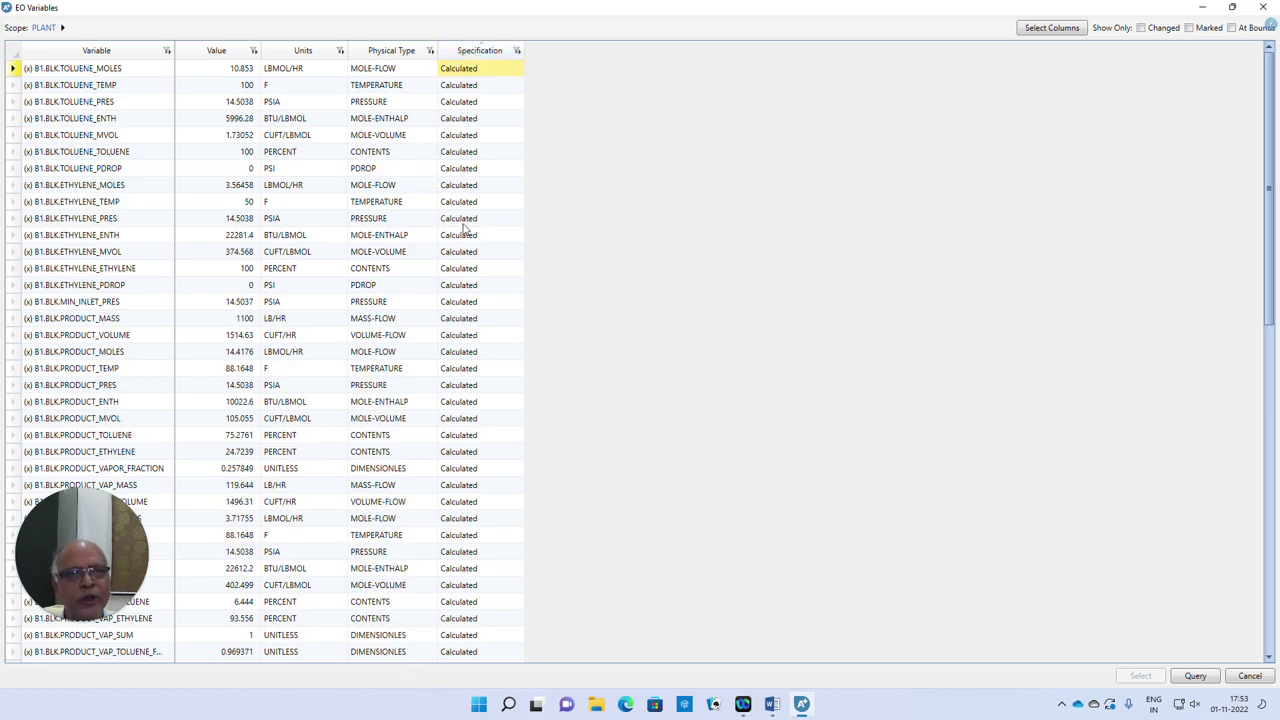
click(482, 55)
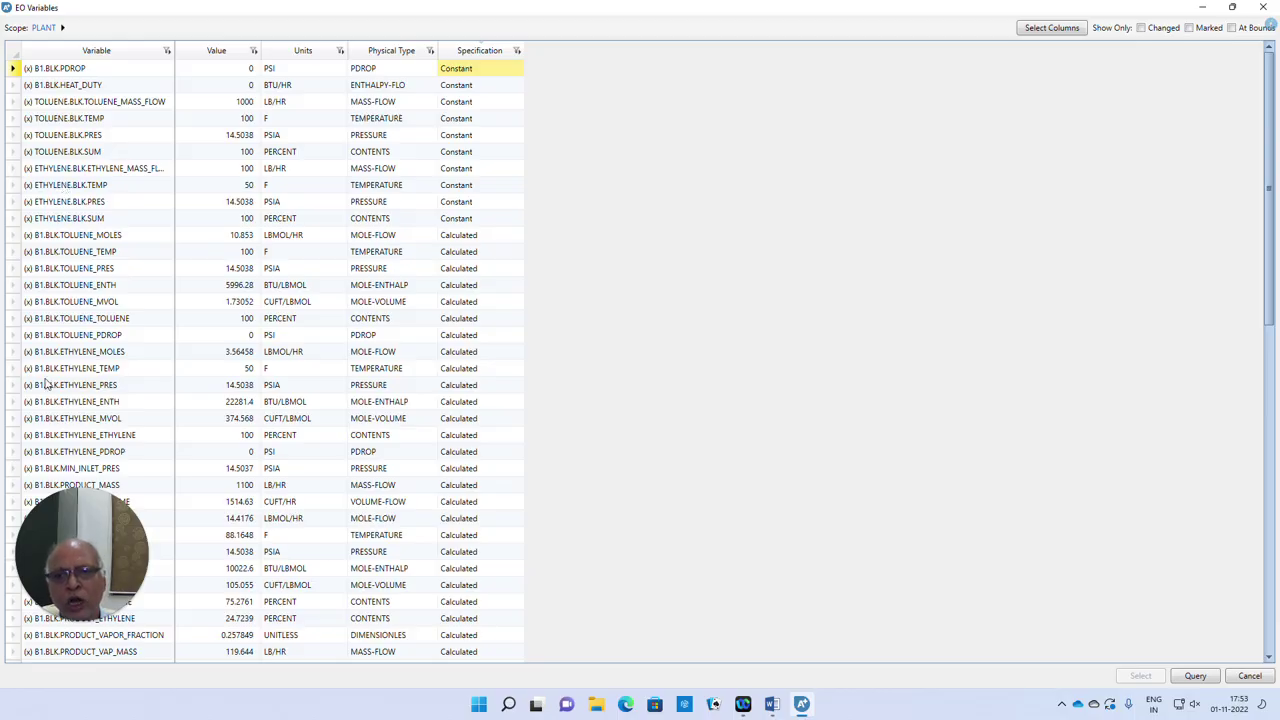
Sort the EO variables by descending value and add B1.BLK.PRODUCT_TEMP to the specification group
click(220, 52)
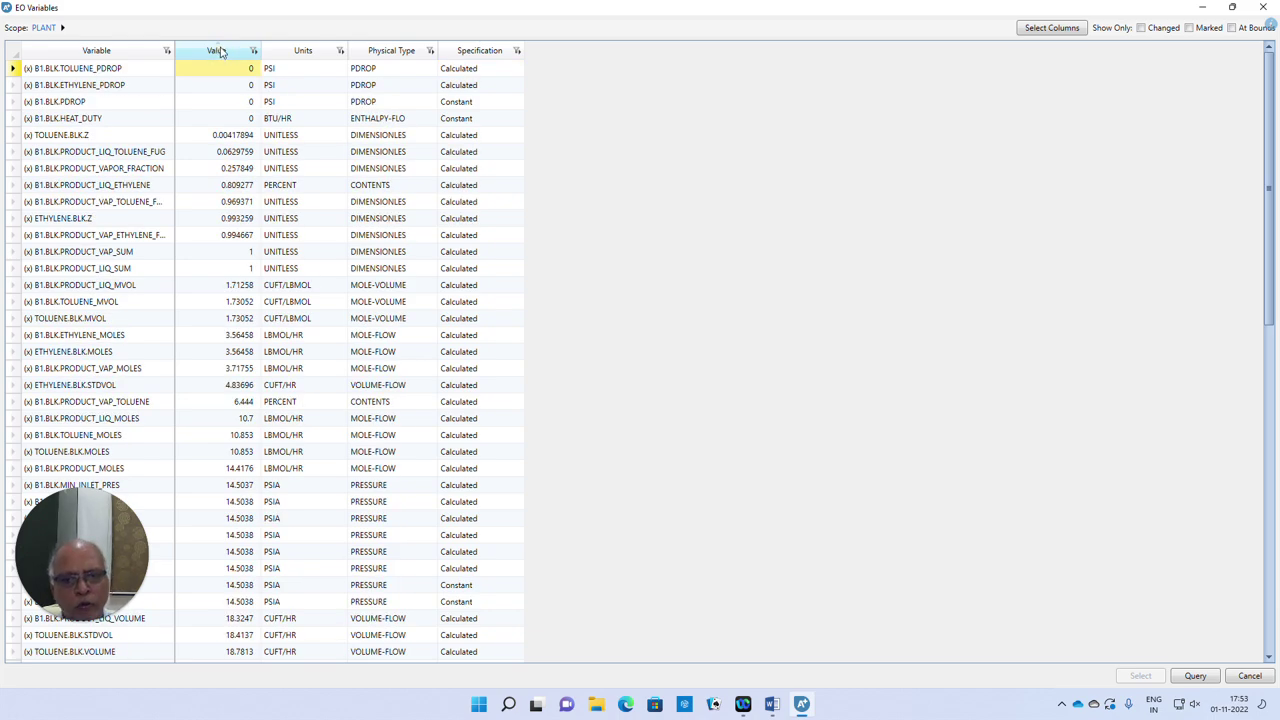
click(220, 52)
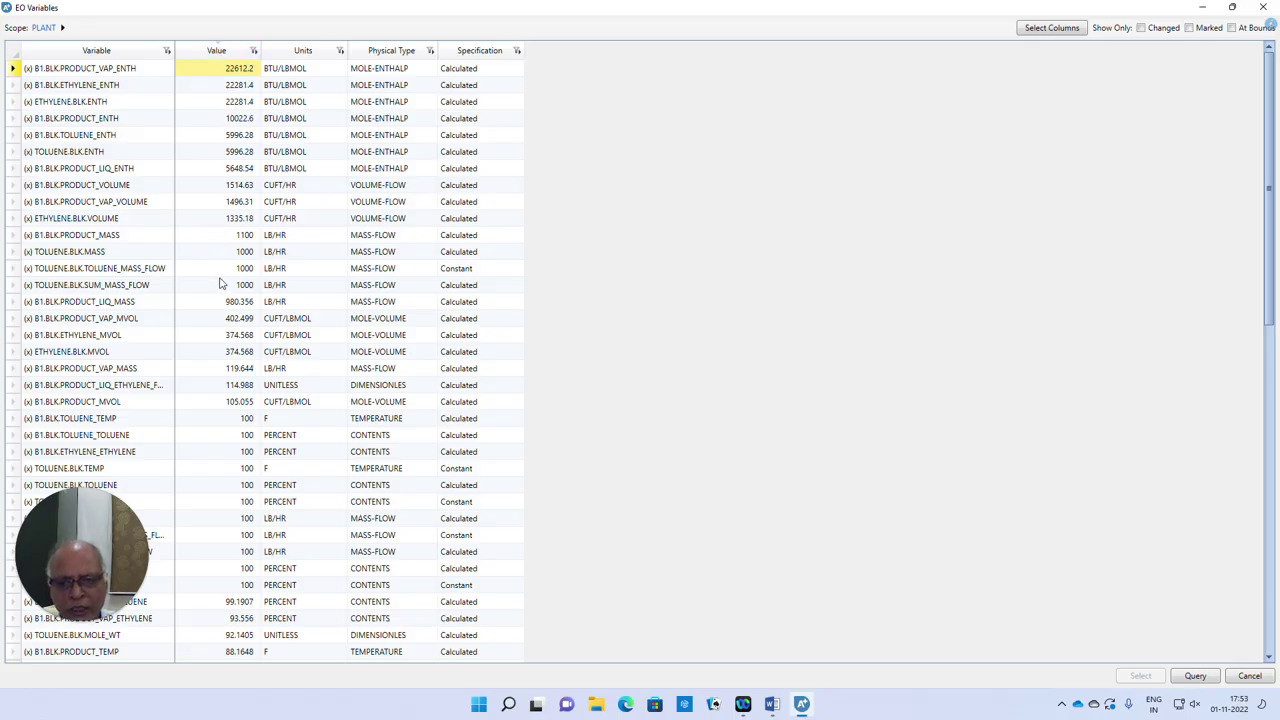
scroll(222, 283, down, 7)
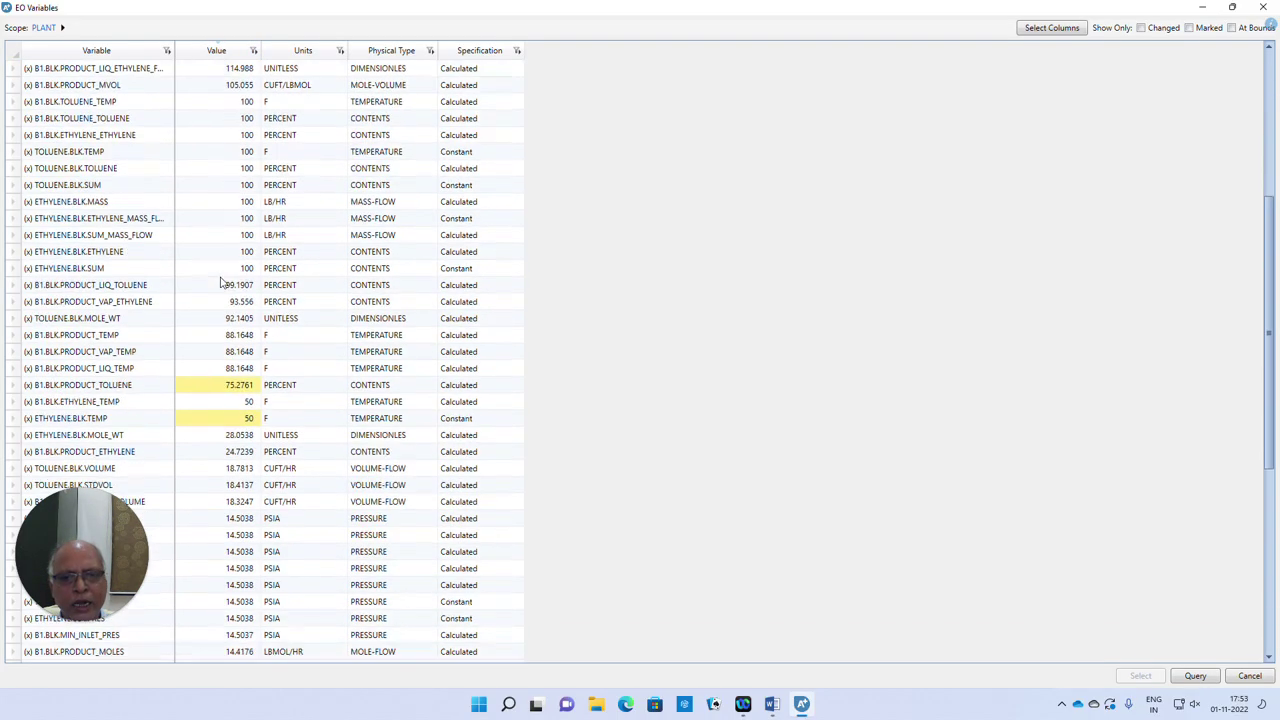
scroll(222, 283, down, 1)
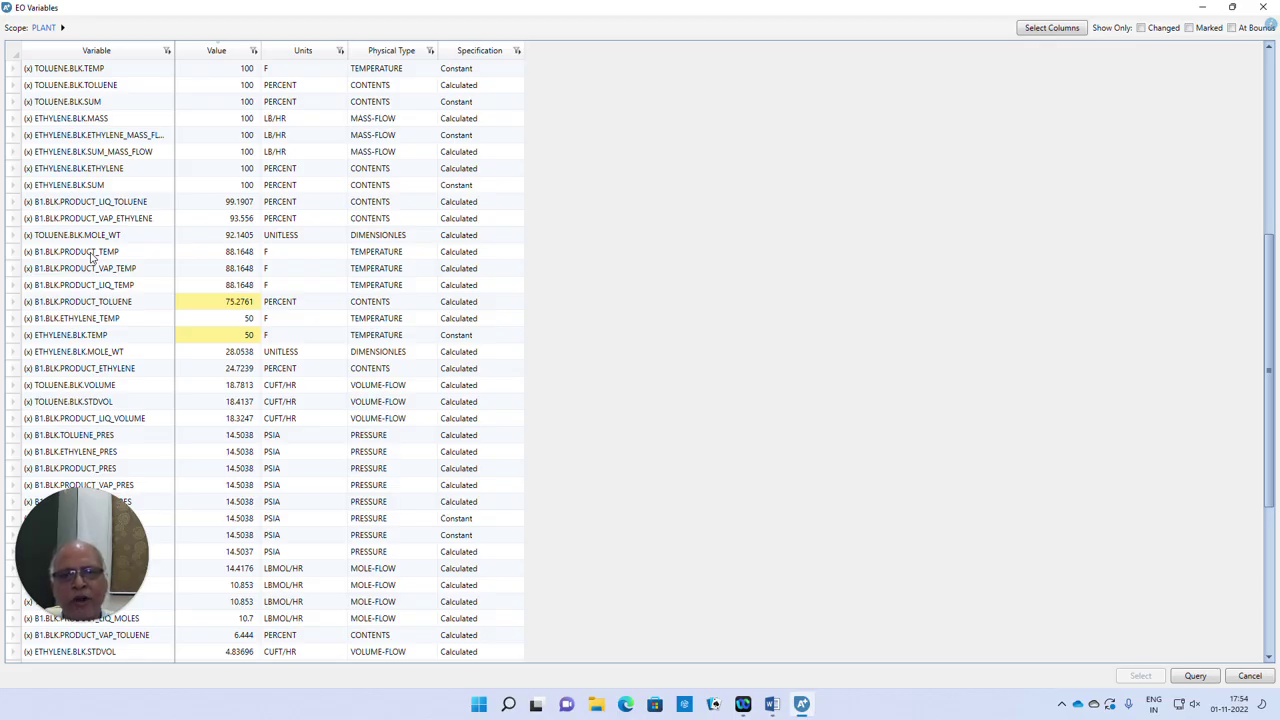
click(91, 252)
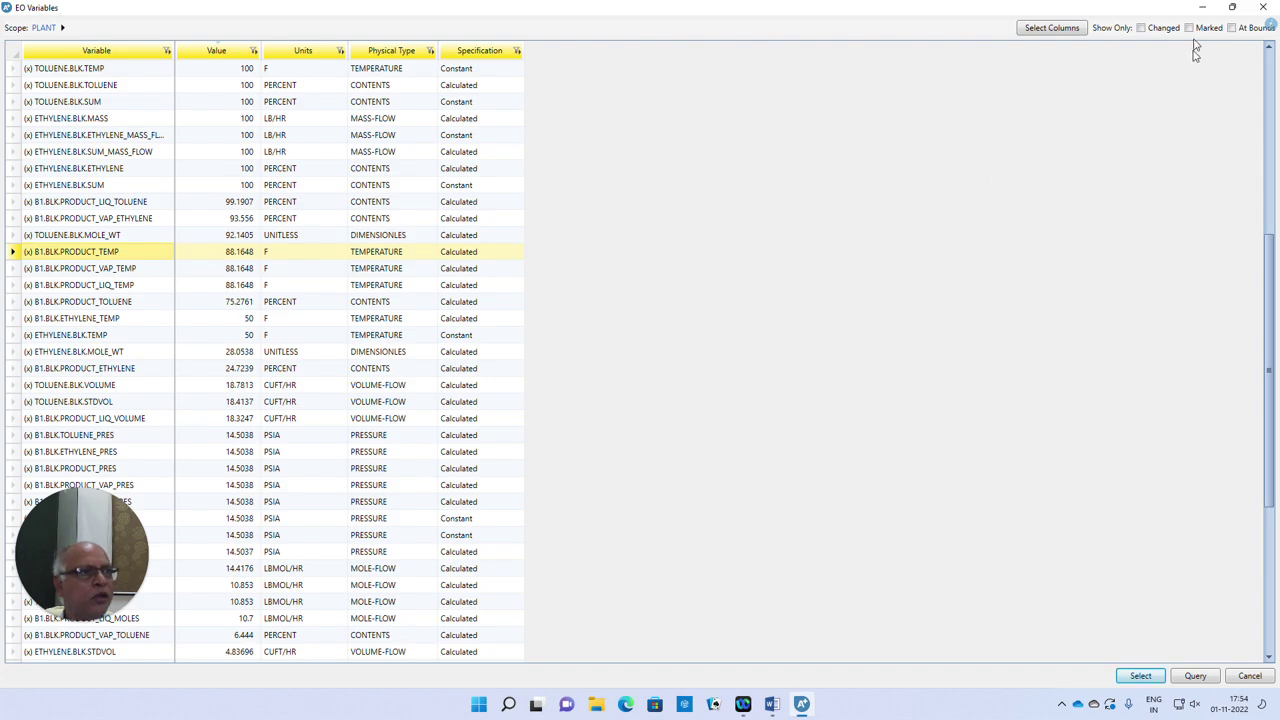
click(1232, 7)
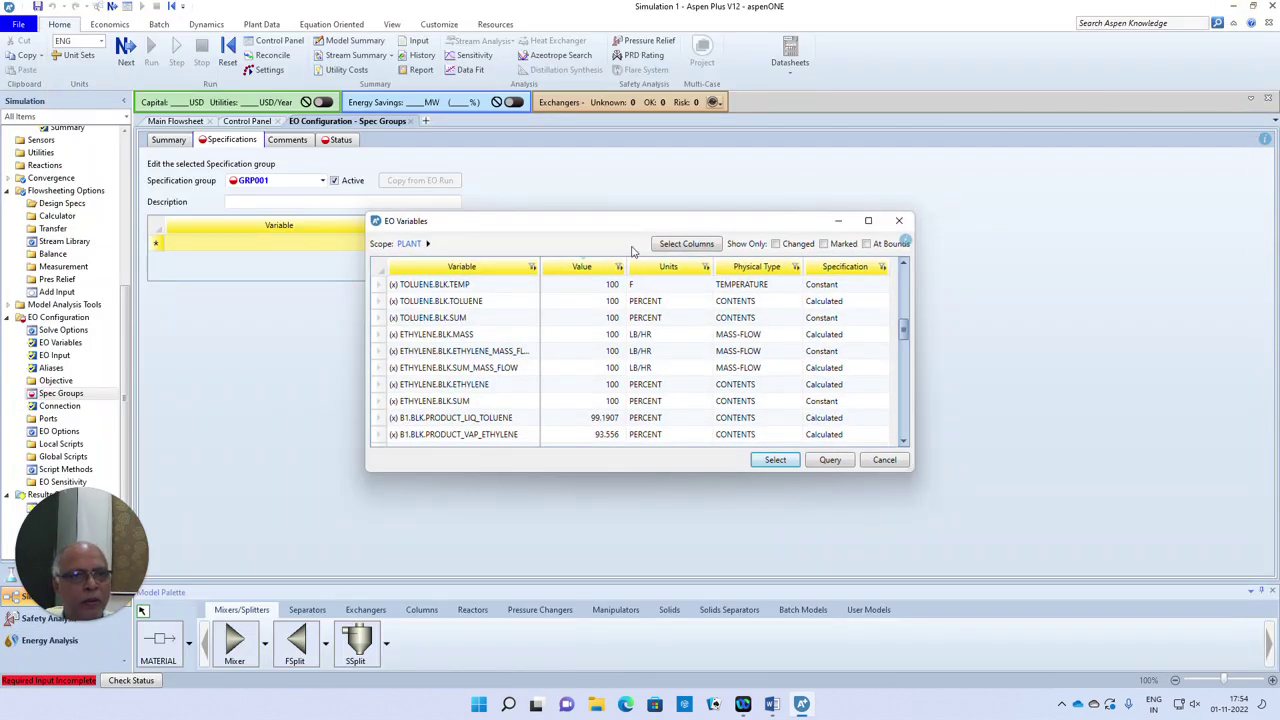
click(775, 460)
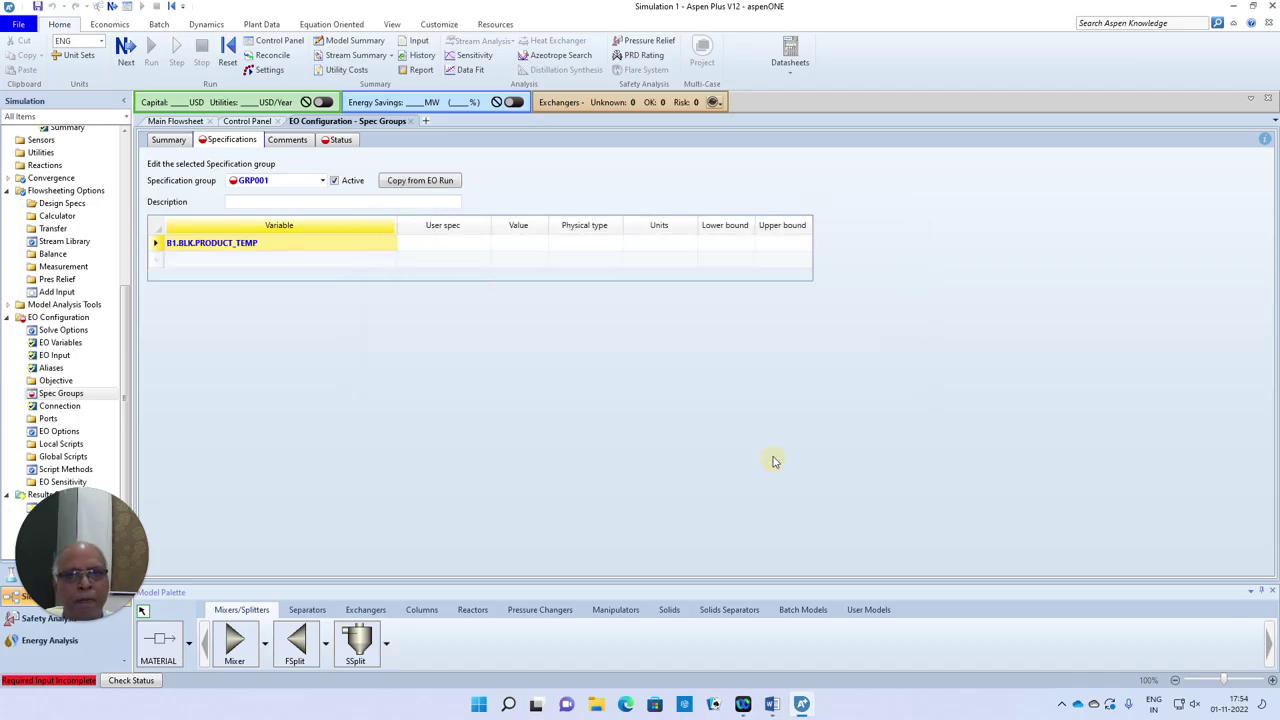
Set the user specification of B1.BLK.PRODUCT_TEMP to Constant with a value of 85
click(478, 246)
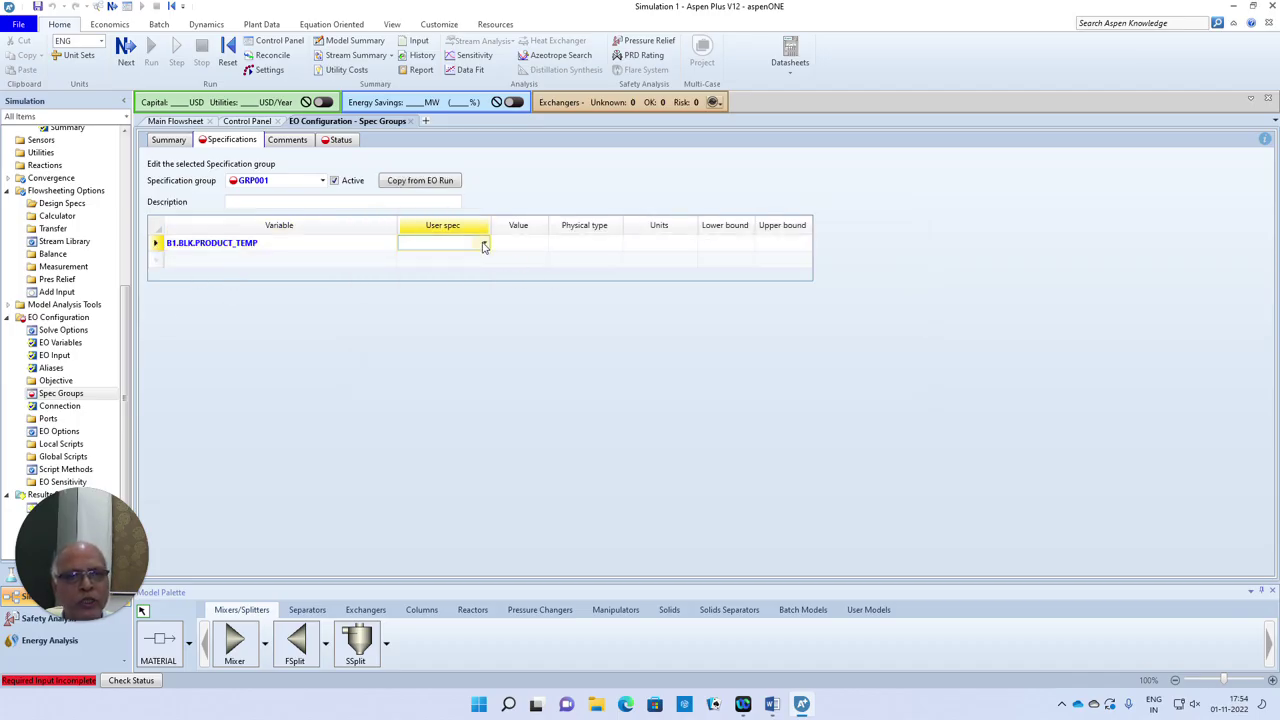
click(484, 245)
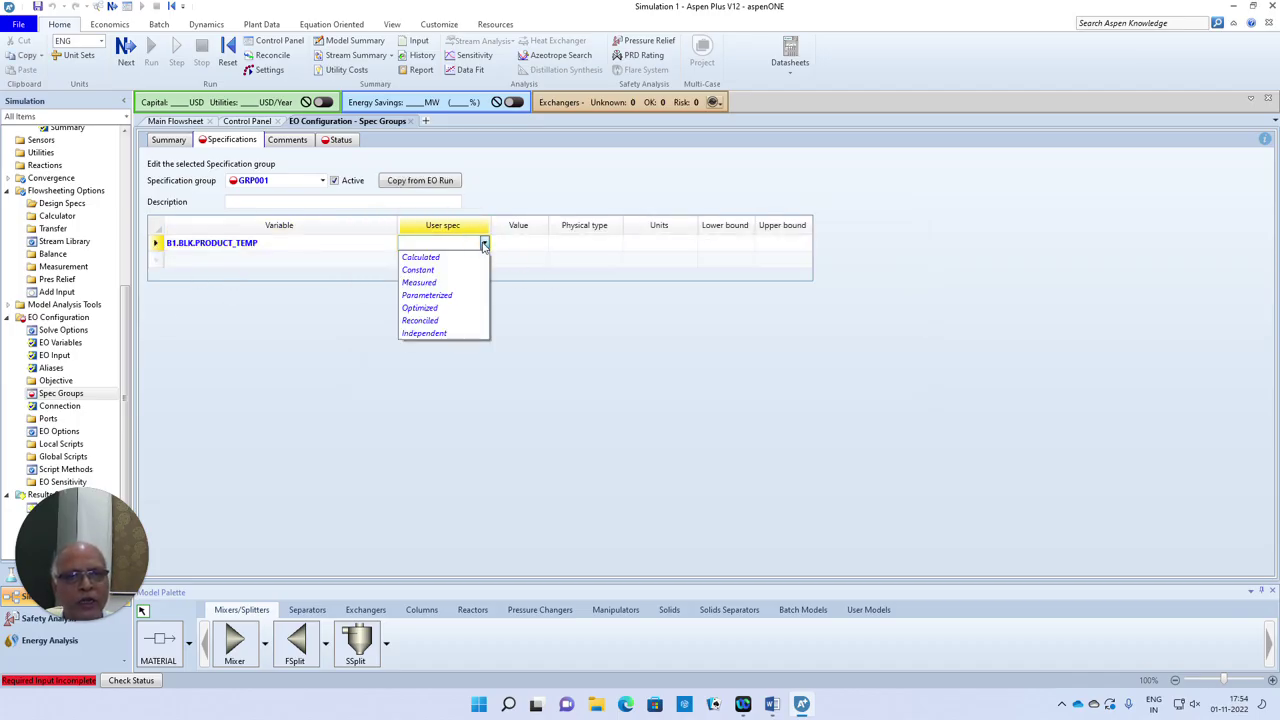
click(436, 271)
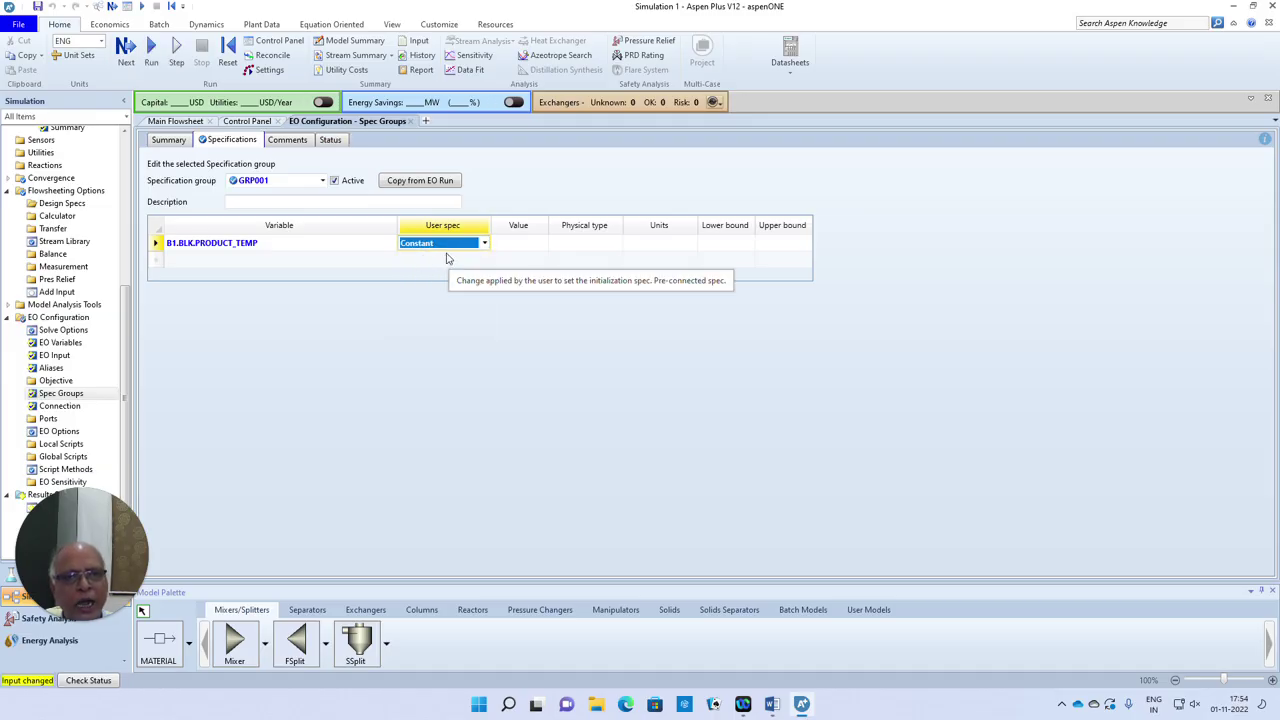
click(538, 249)
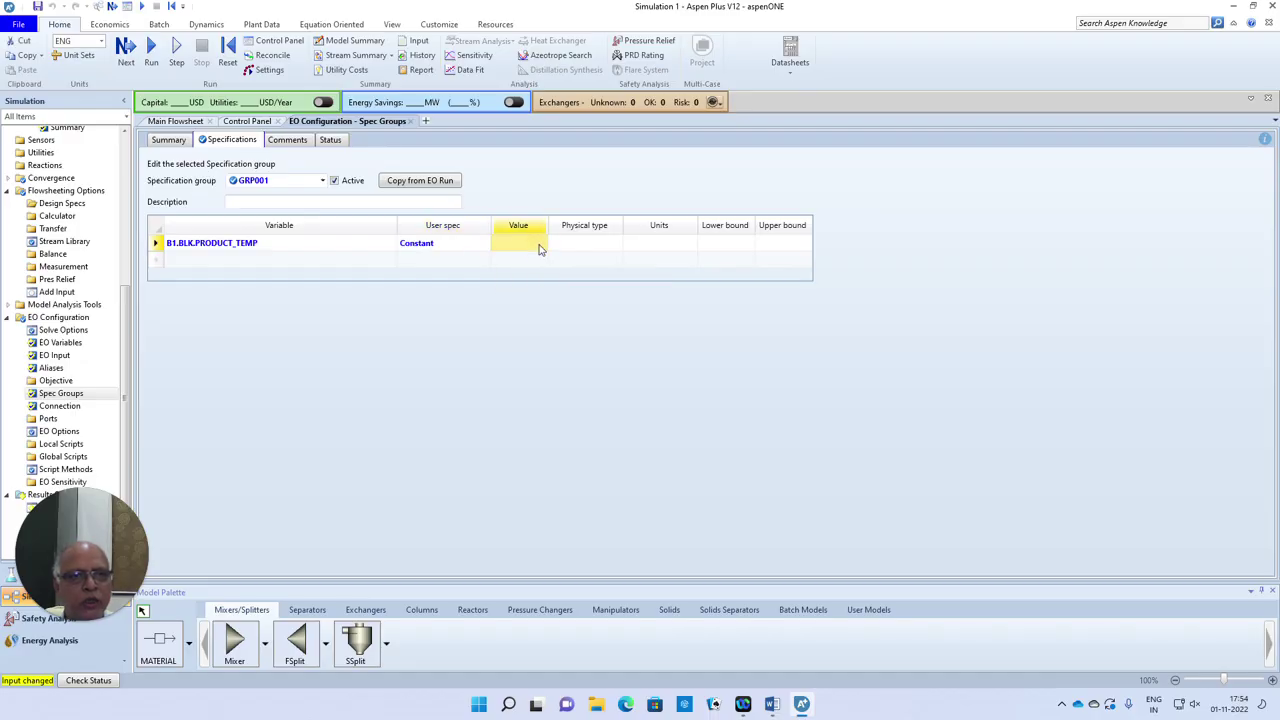
click(537, 241)
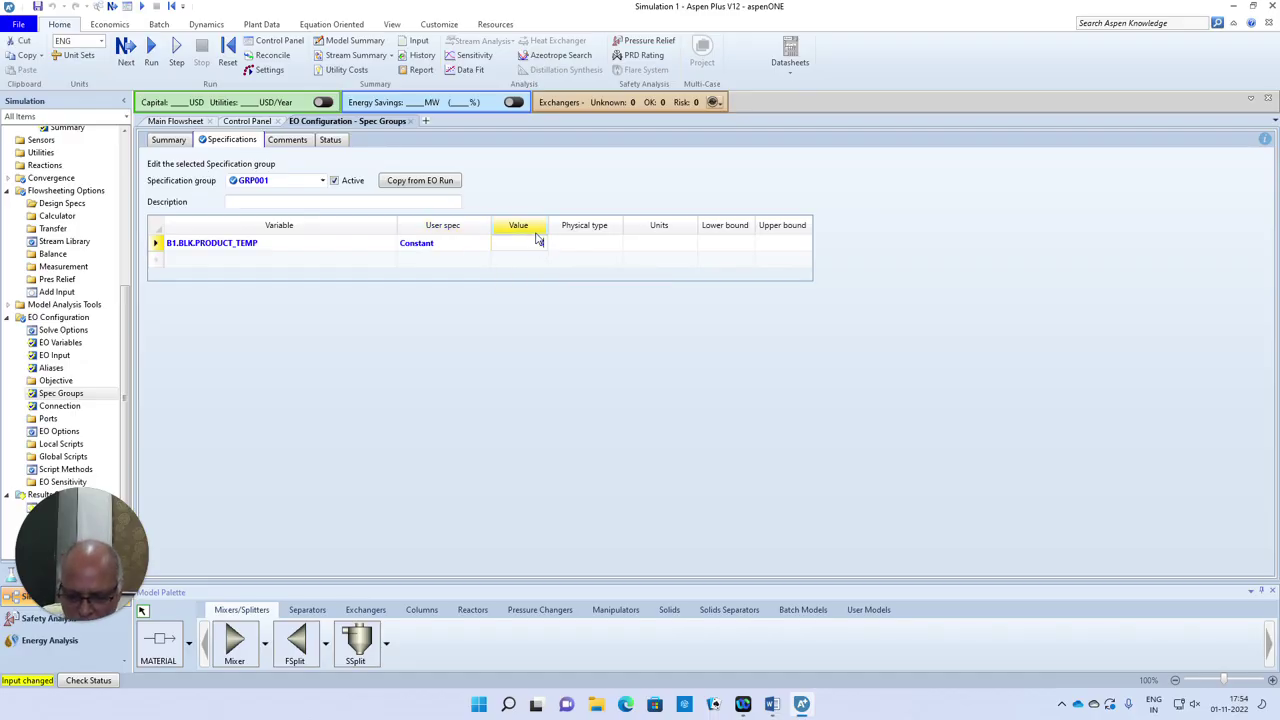
text(85)
click(555, 300)
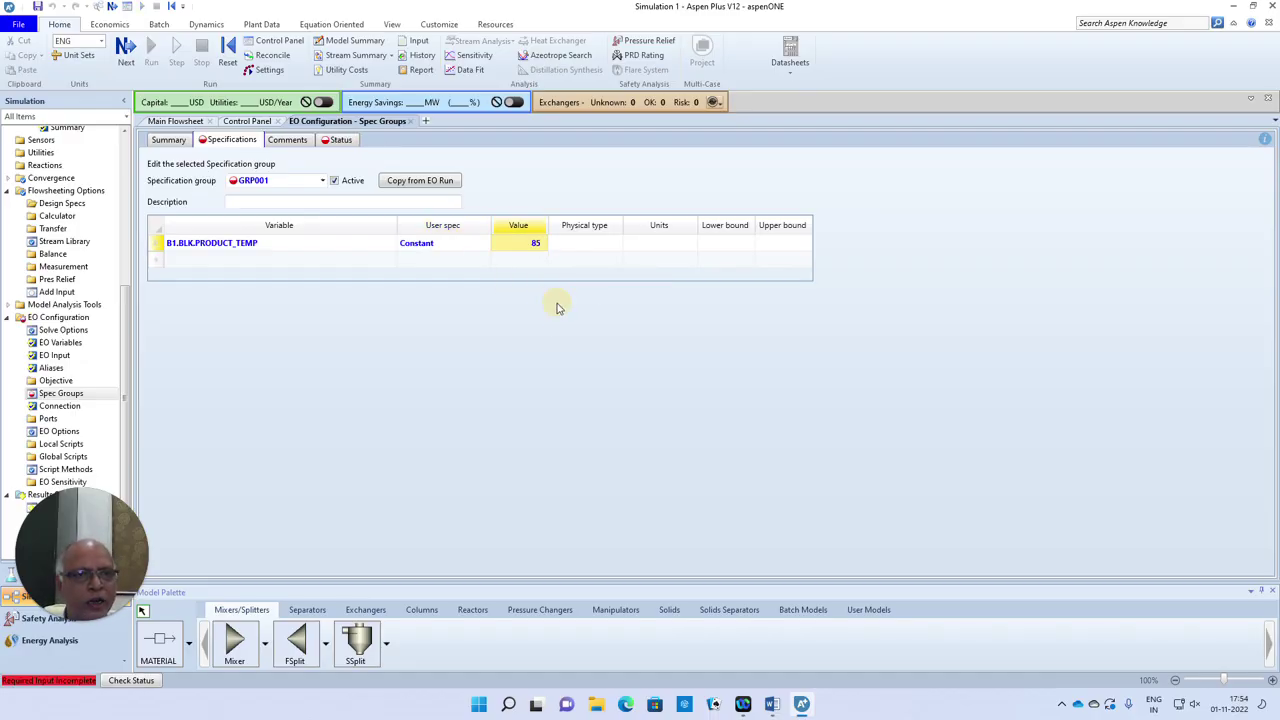
Set the physical type of B1.BLK.PRODUCT_TEMP to Temperature with units of F
click(603, 246)
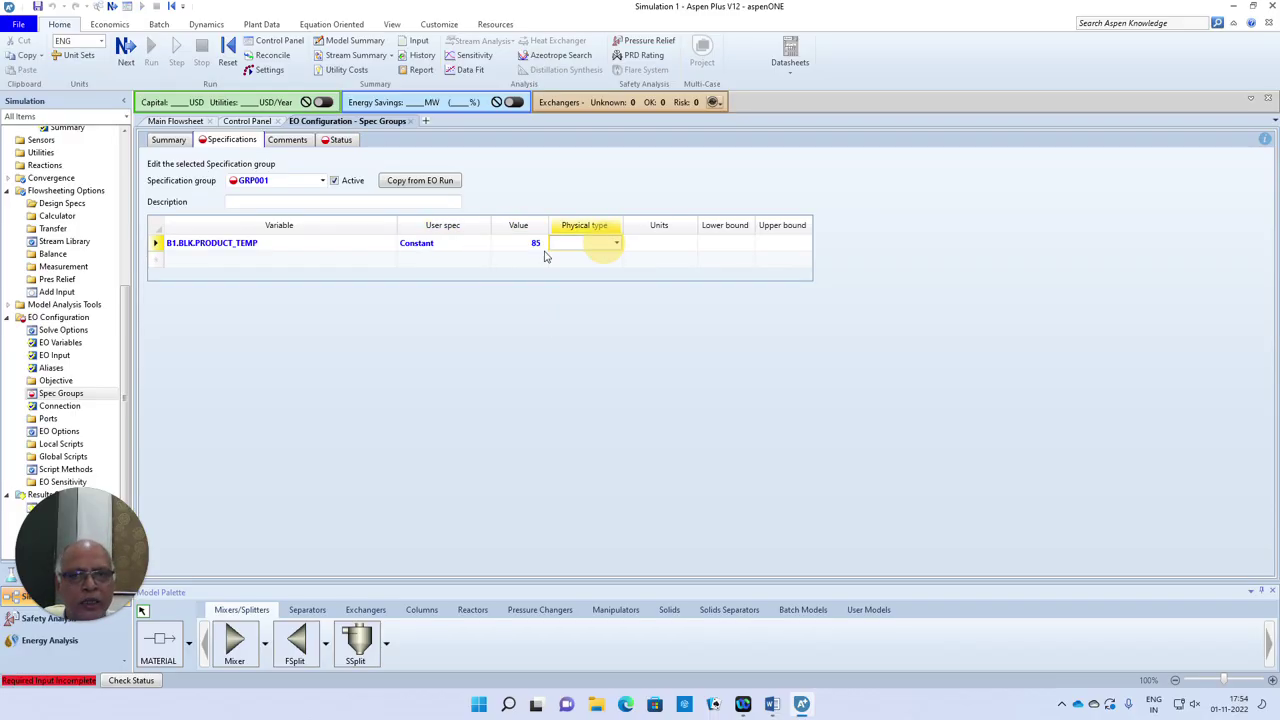
click(616, 243)
scroll(600, 330, down, 10)
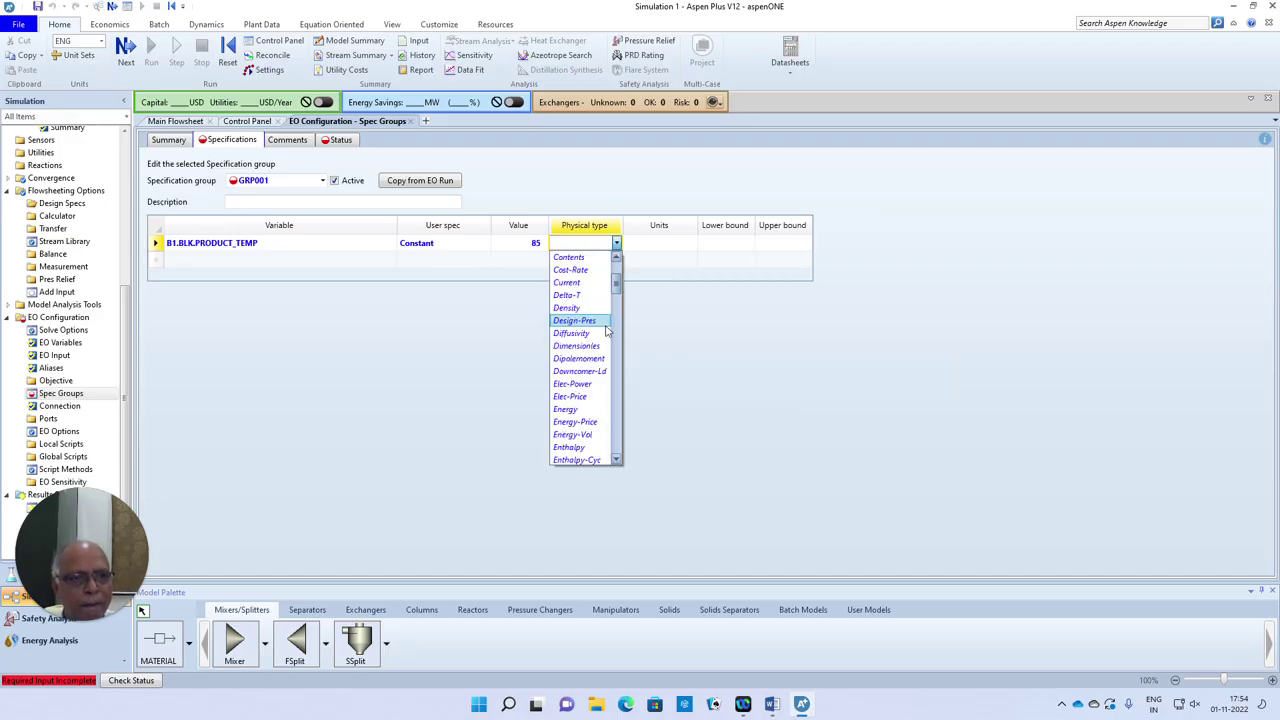
scroll(604, 331, down, 15)
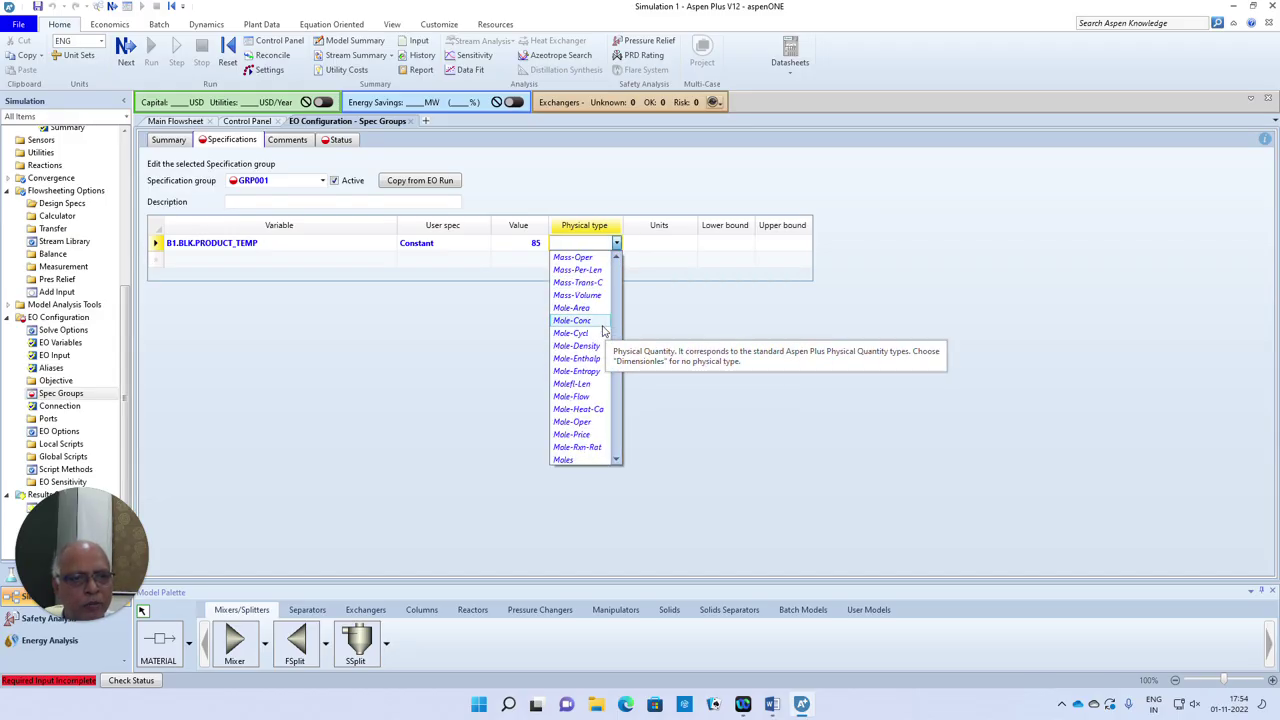
scroll(604, 331, down, 12)
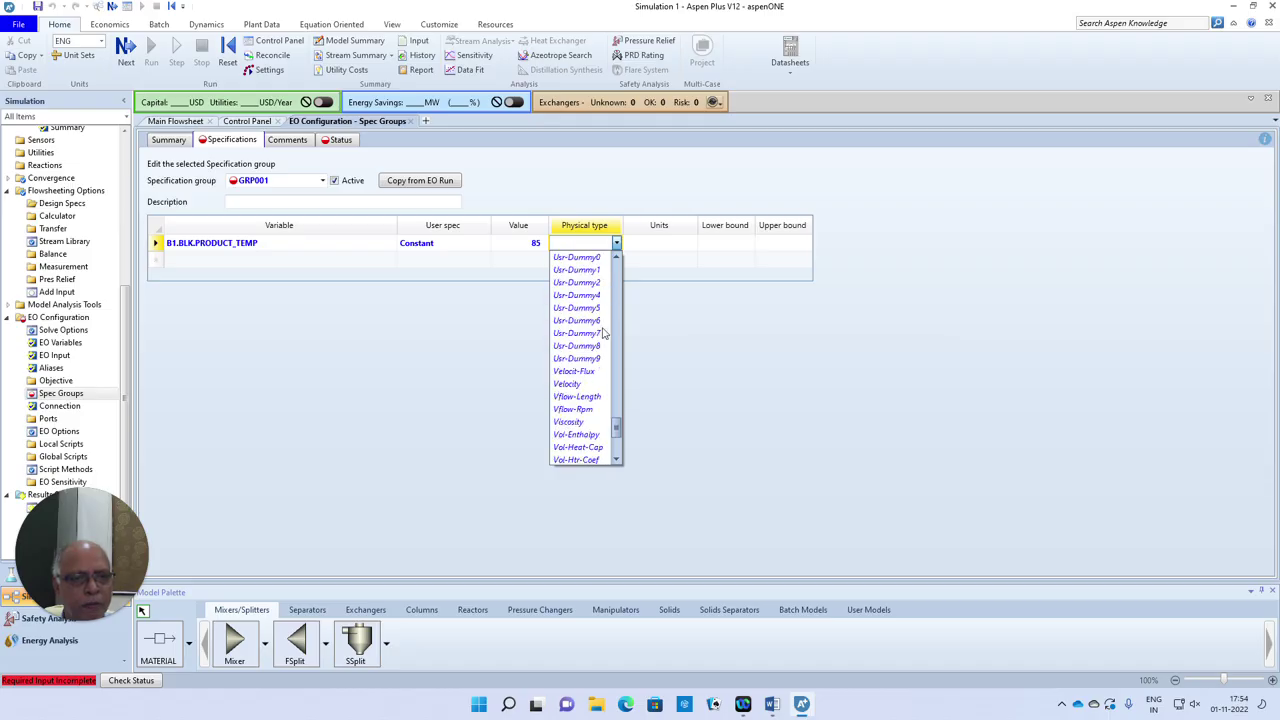
scroll(605, 390, down, 4)
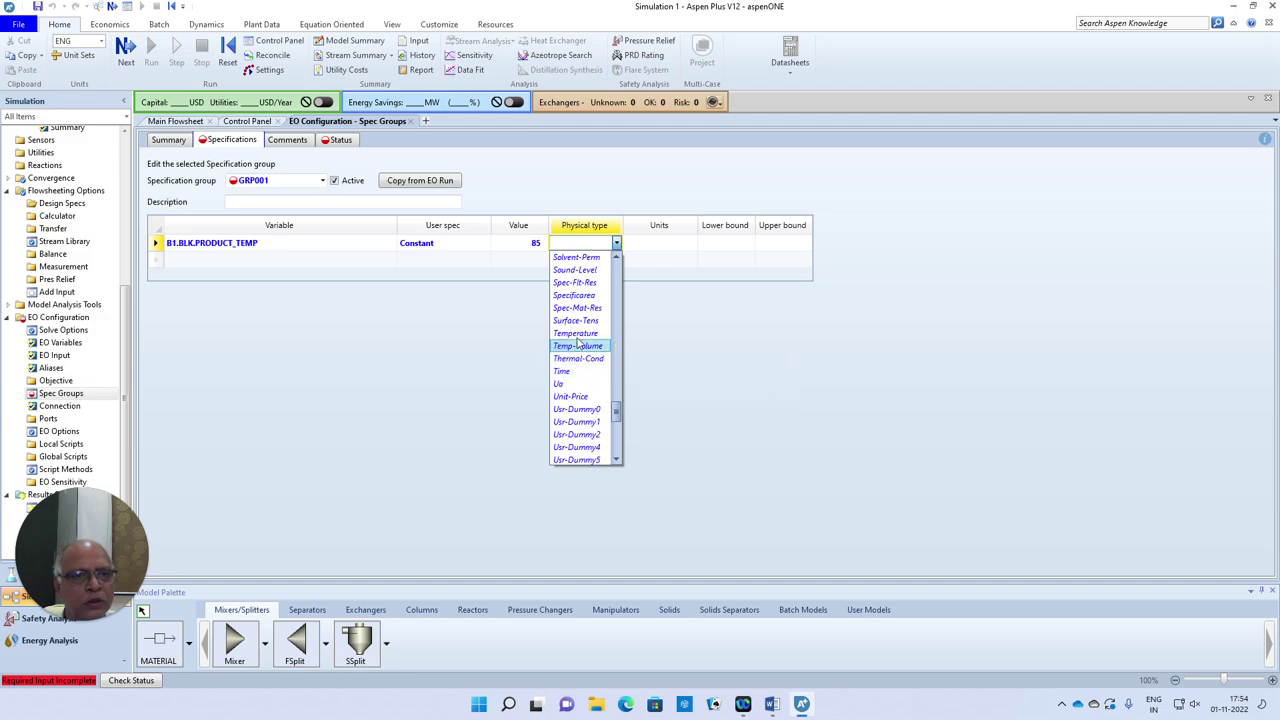
click(577, 333)
click(677, 246)
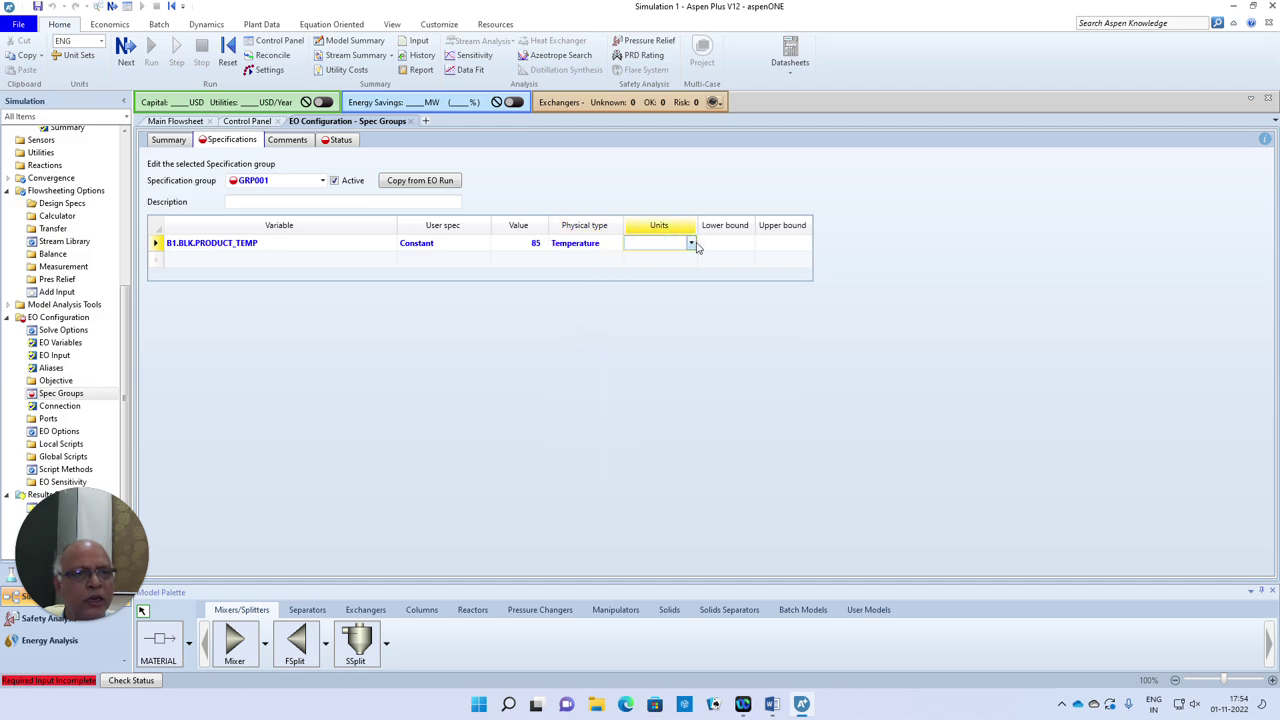
click(691, 243)
click(634, 275)
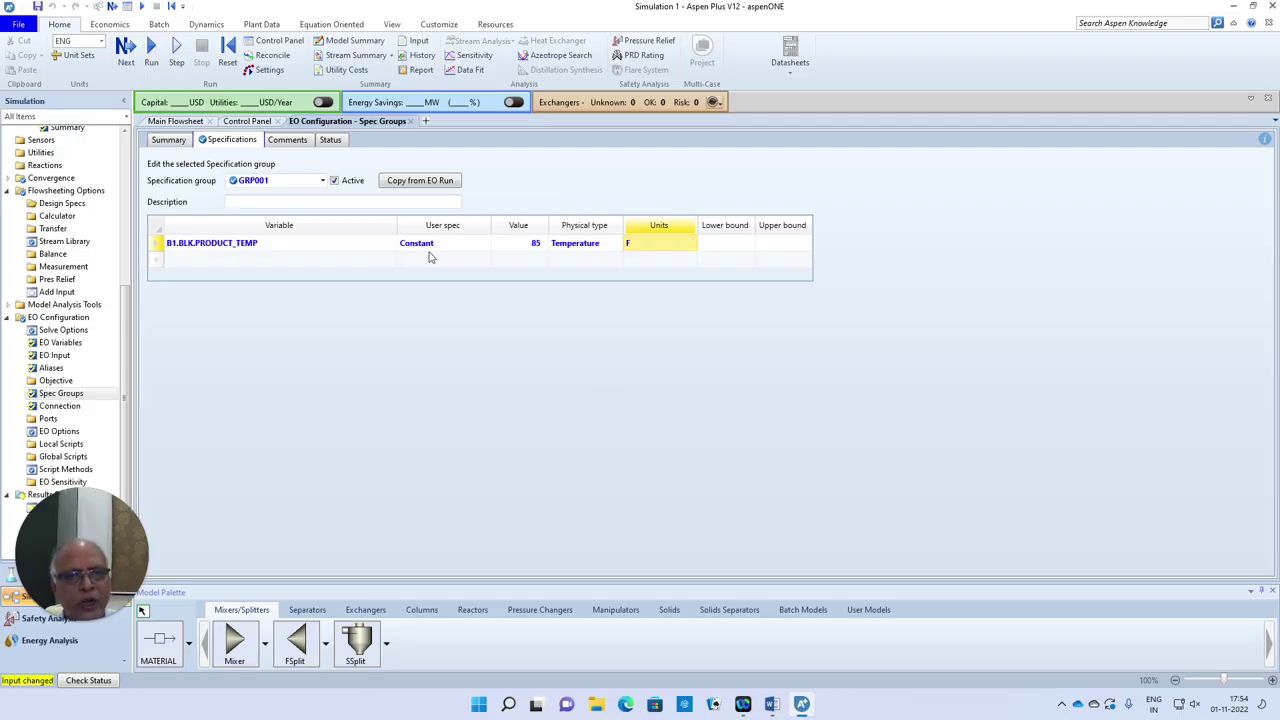
Sort the EO variables by ascending value and add ETHYLENE.BLK.ETHYLENE_MASS_FLOW as the specification group's second variable
click(335, 266)
click(390, 263)
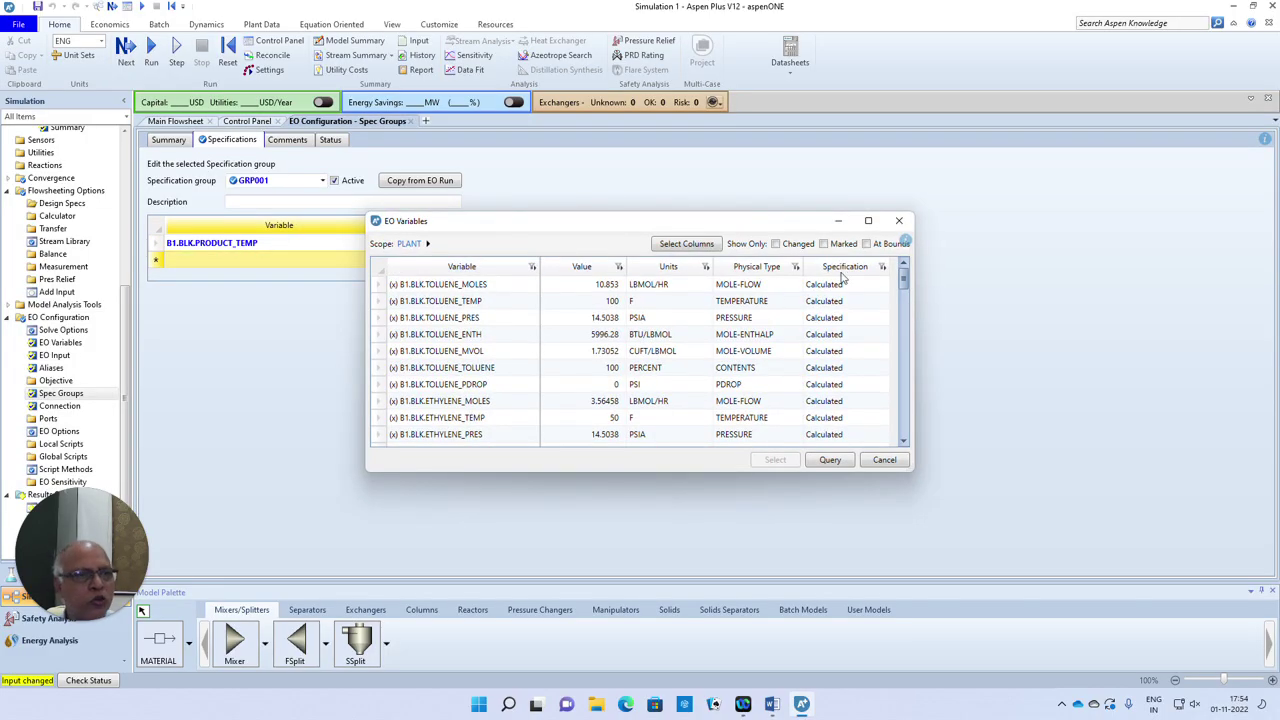
click(868, 220)
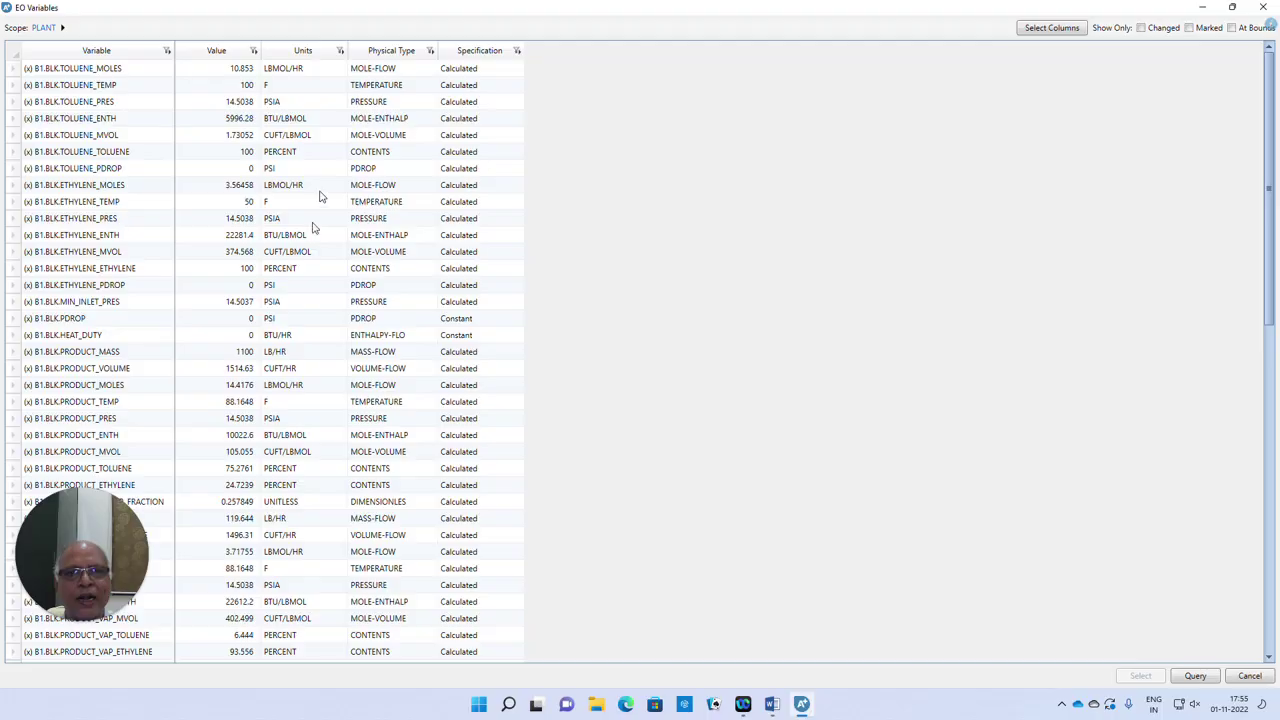
click(228, 52)
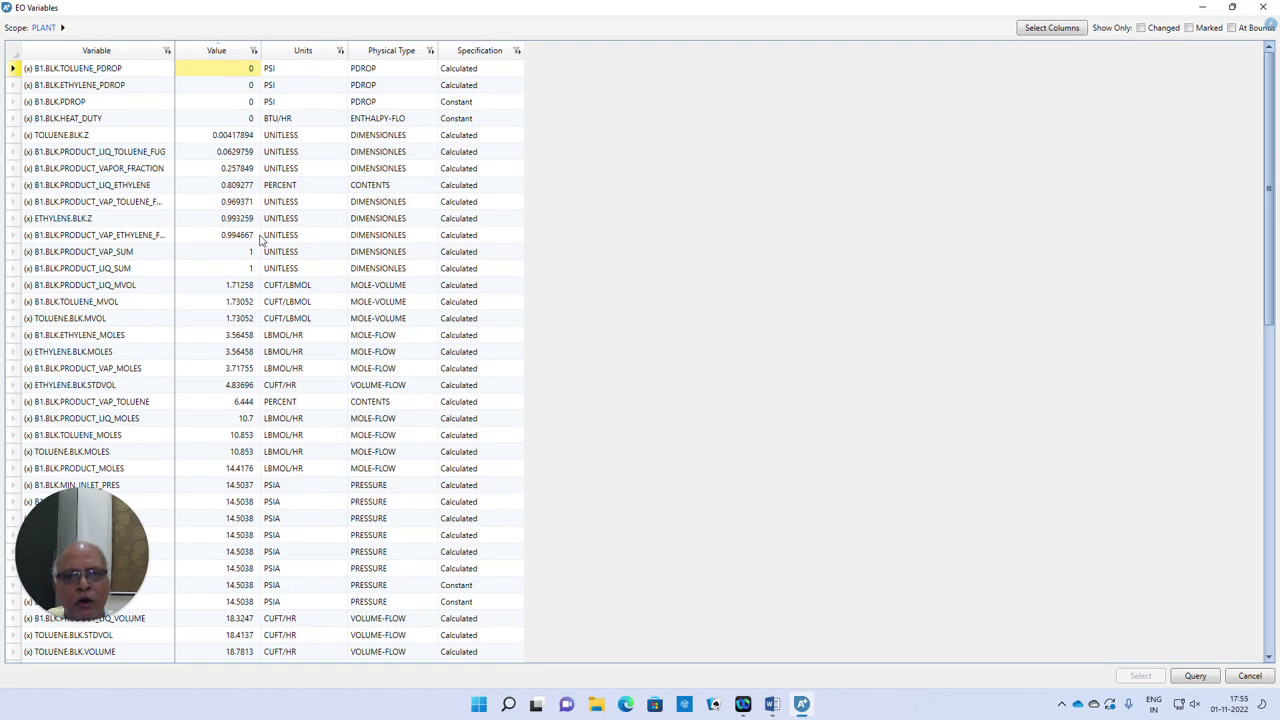
scroll(258, 240, down, 9)
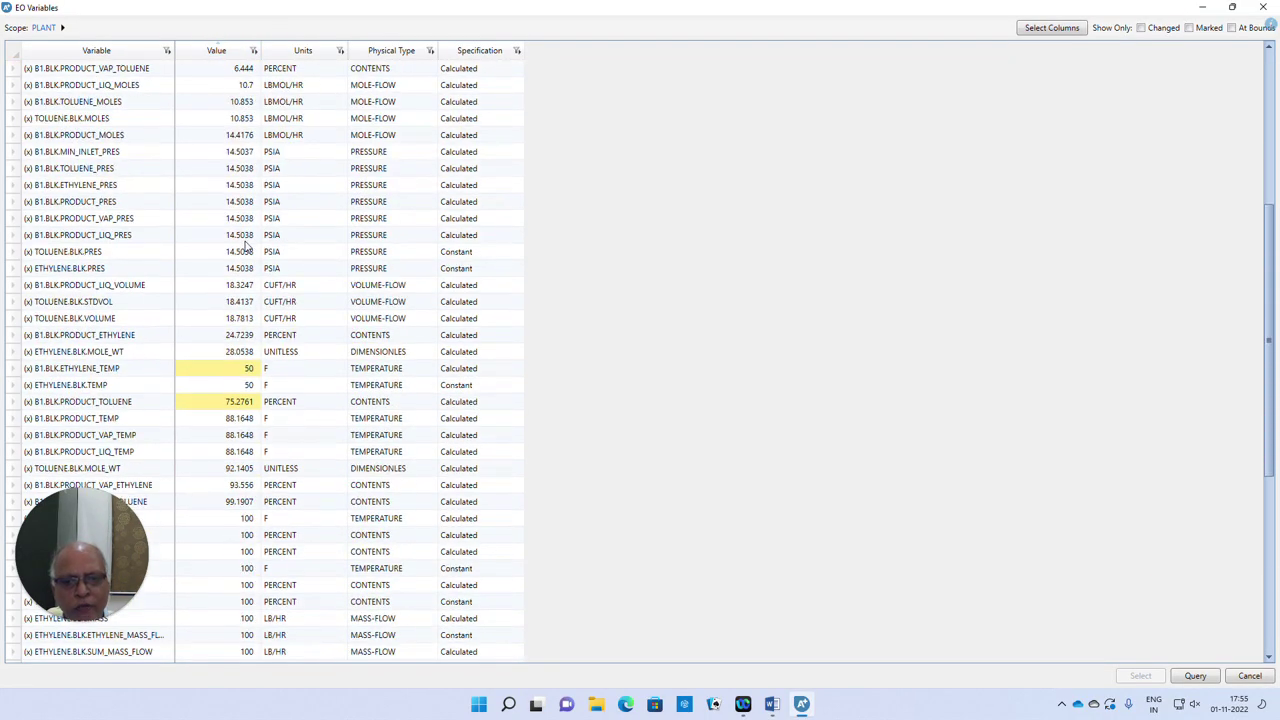
scroll(246, 245, down, 3)
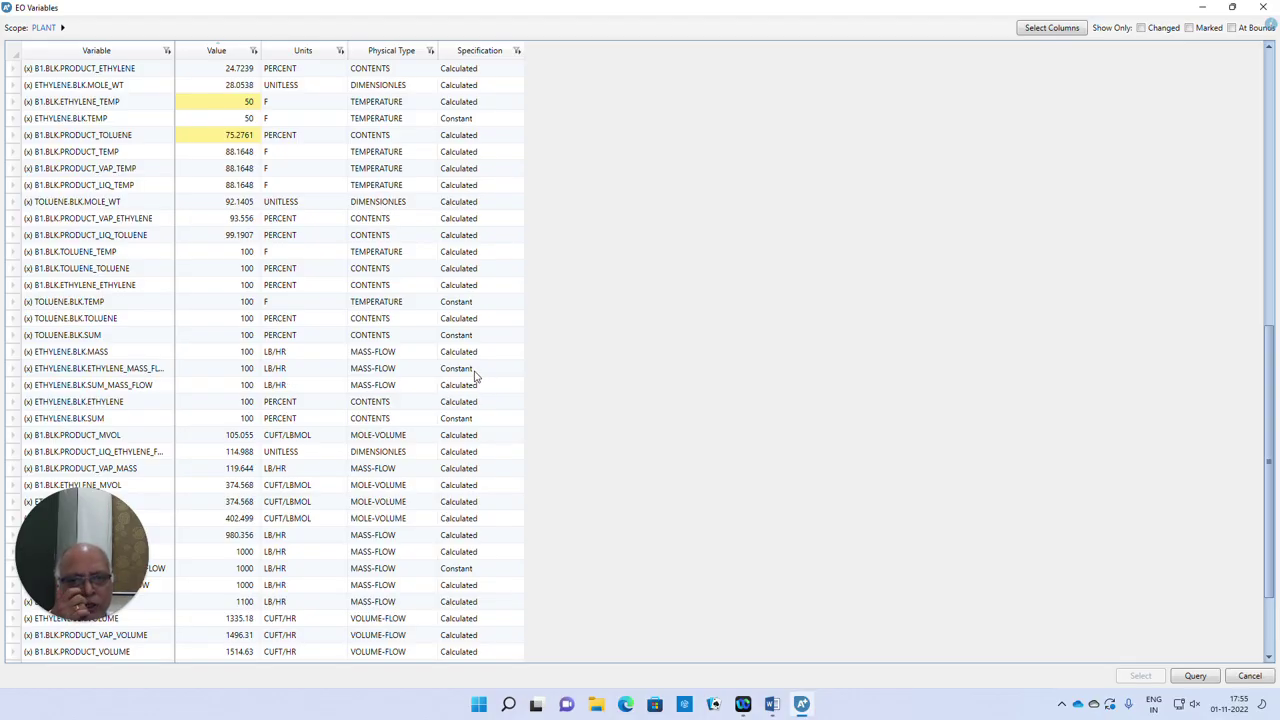
click(125, 372)
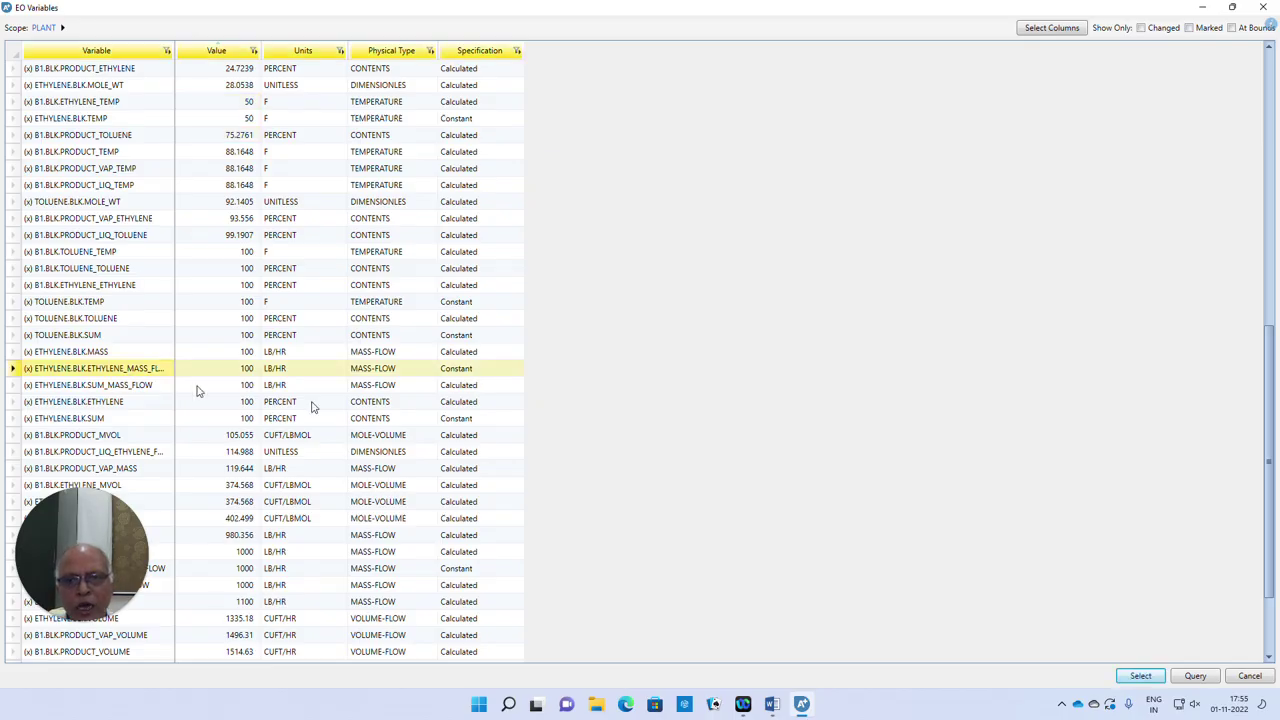
click(1232, 7)
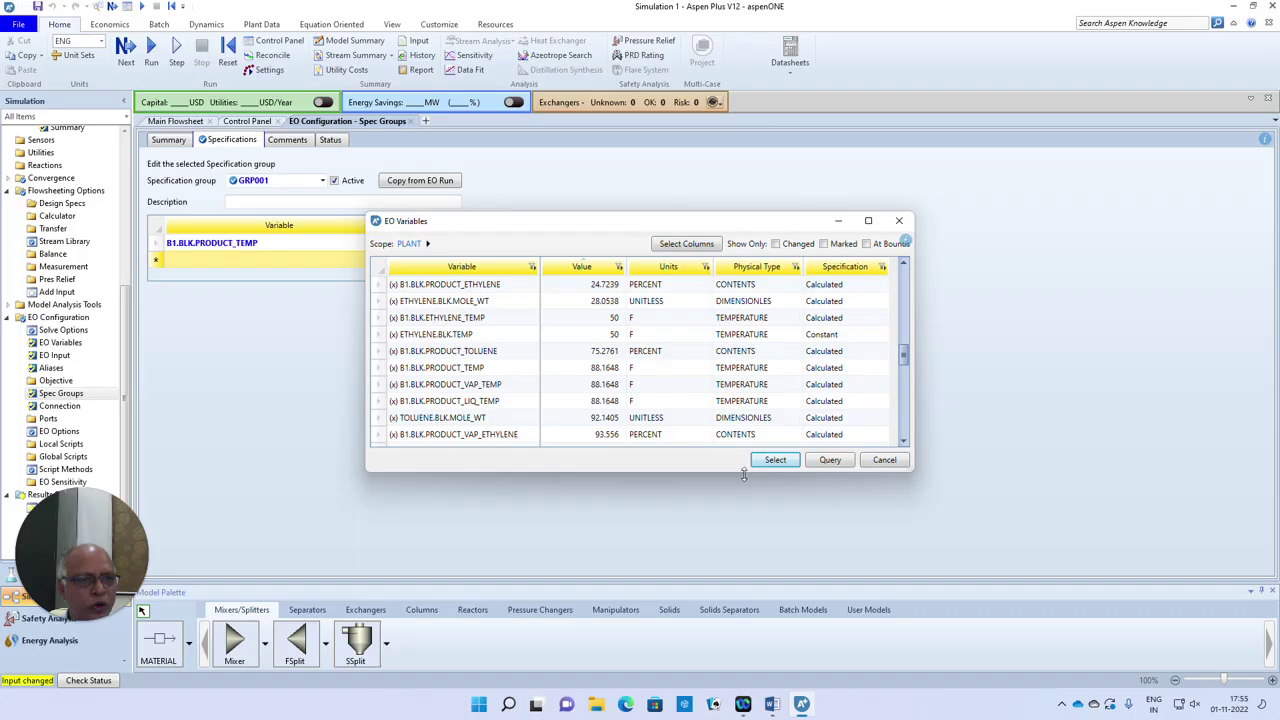
click(776, 460)
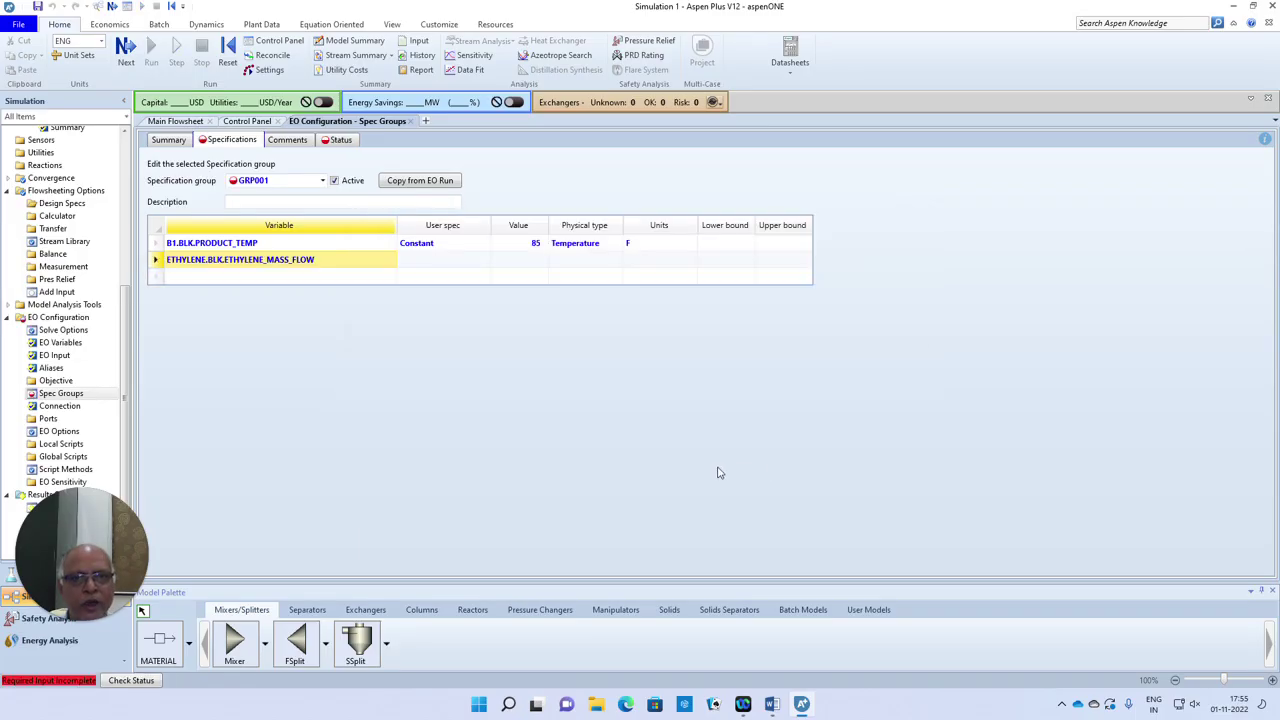
Set the user specification of ETHYLENE.BLK.ETHYLENE_MASS_FLOW to Calculated
click(478, 262)
click(485, 261)
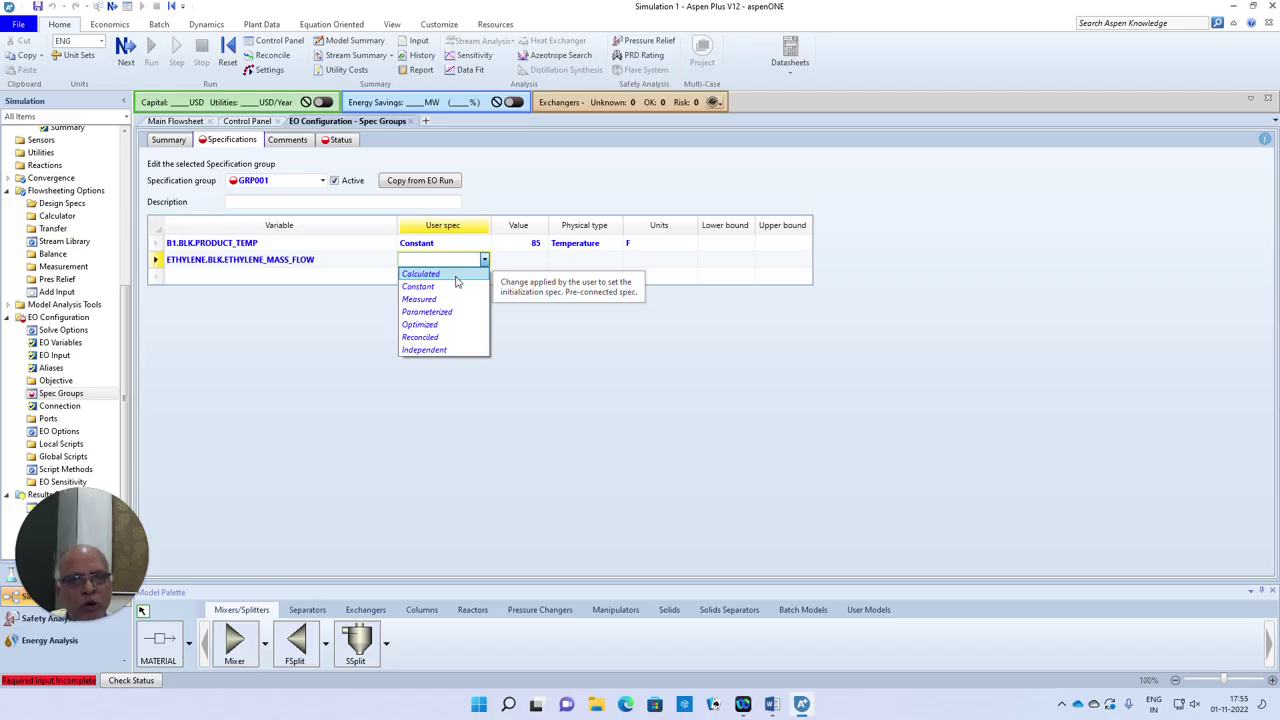
click(453, 276)
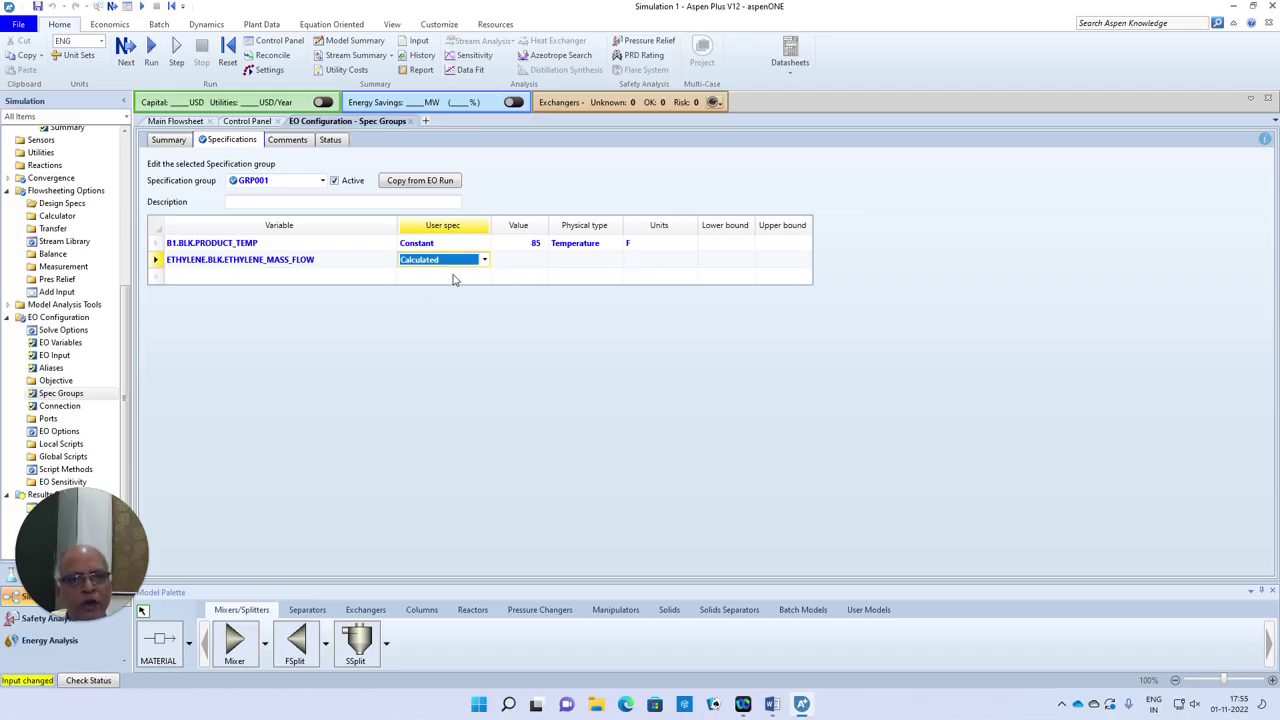
click(535, 261)
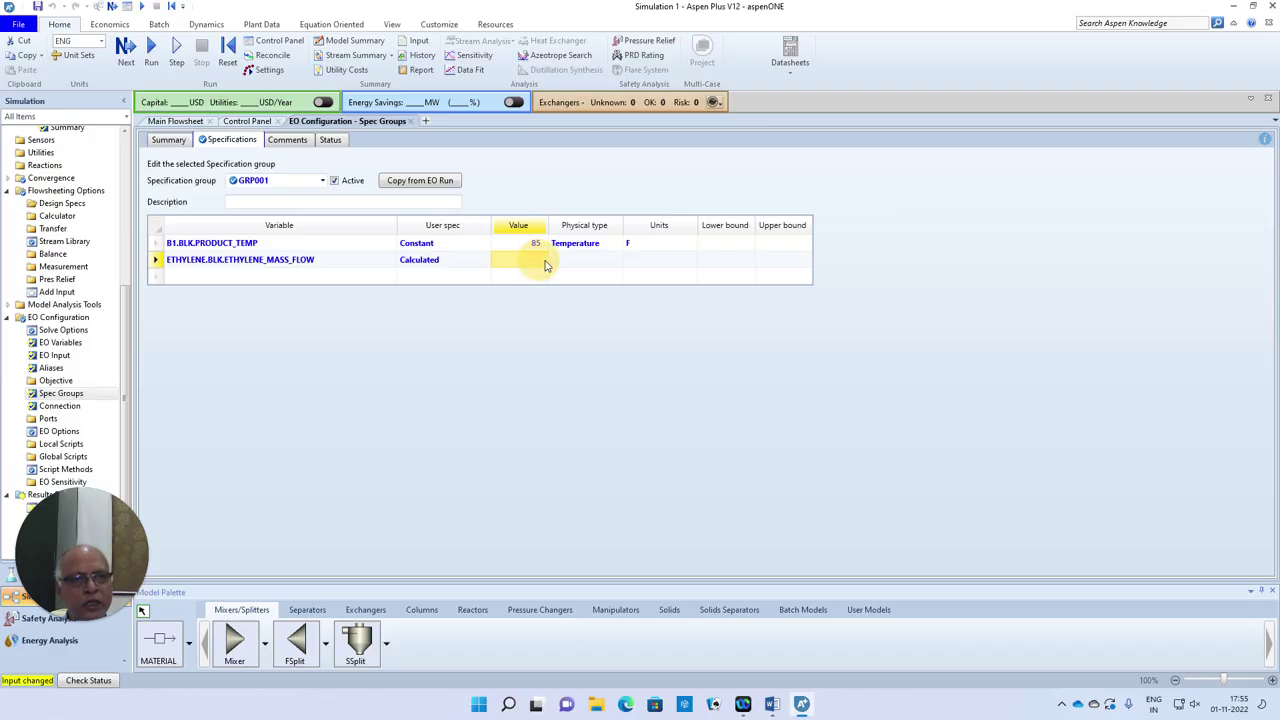
Set the physical type of ETHYLENE.BLK.ETHYLENE_MASS_FLOW to Mass-Flow with units of lb/hr
click(595, 266)
click(616, 261)
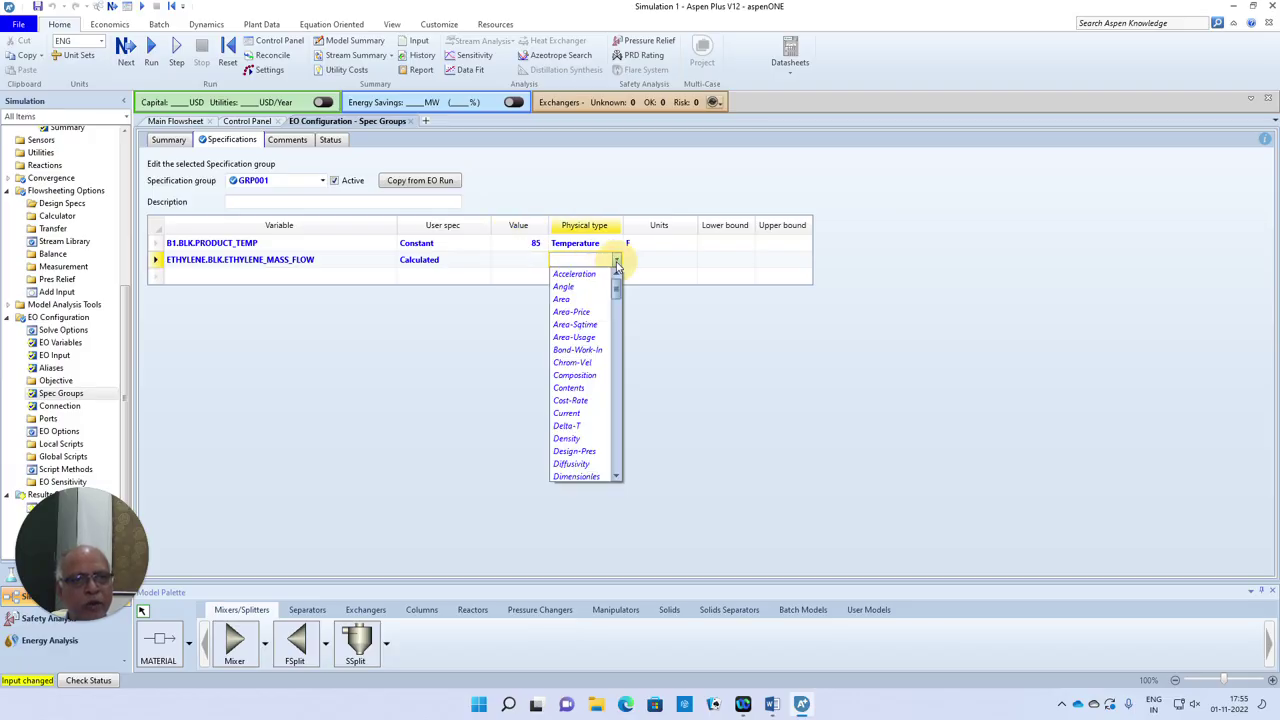
drag(618, 293, 625, 365)
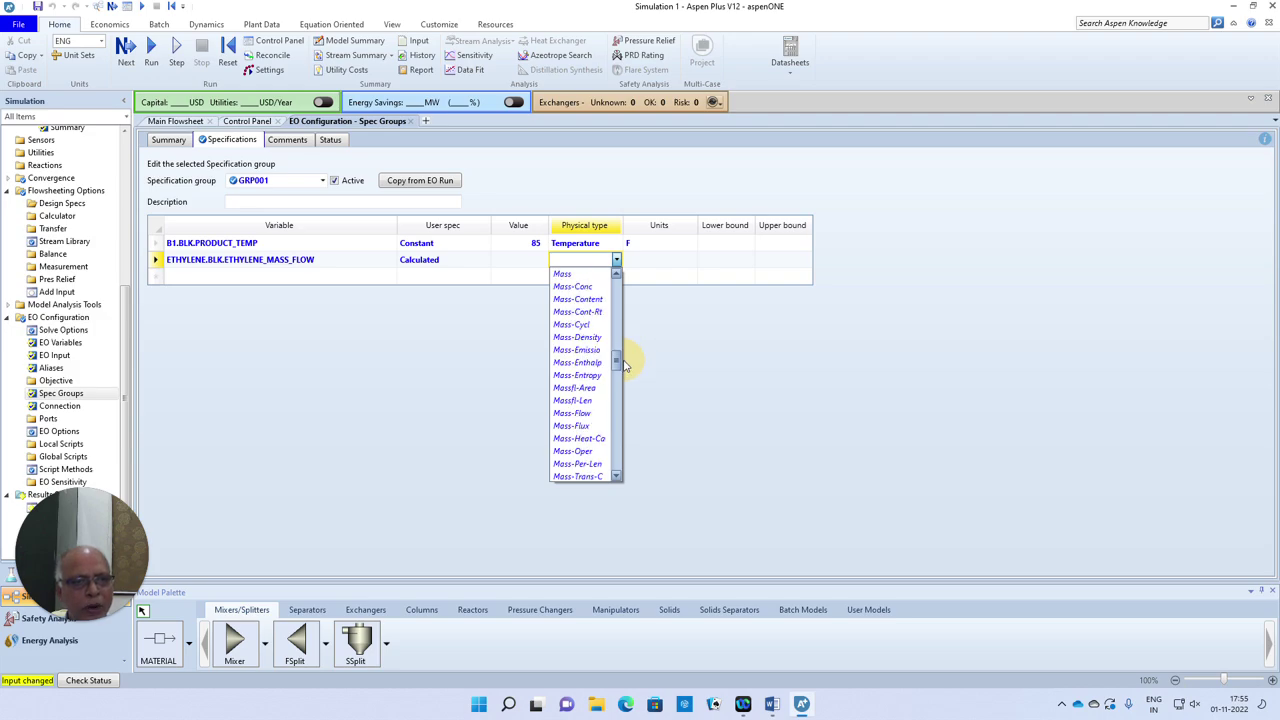
click(583, 413)
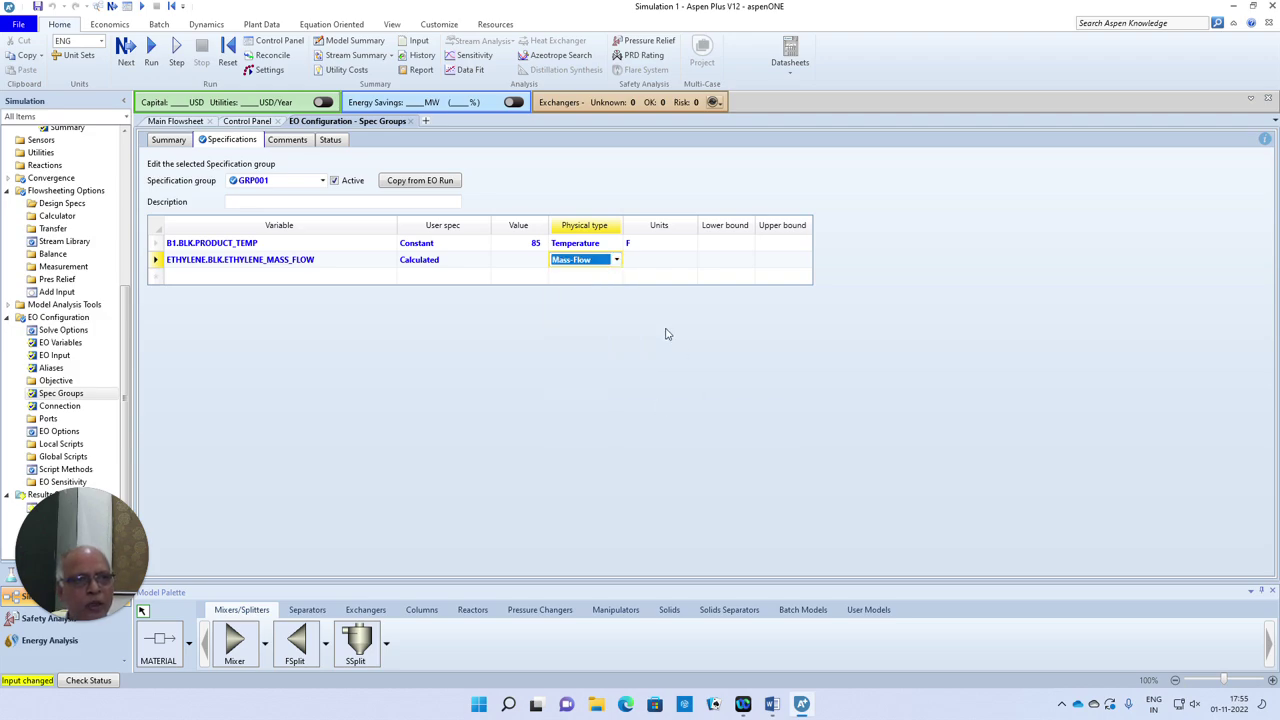
click(680, 260)
click(690, 260)
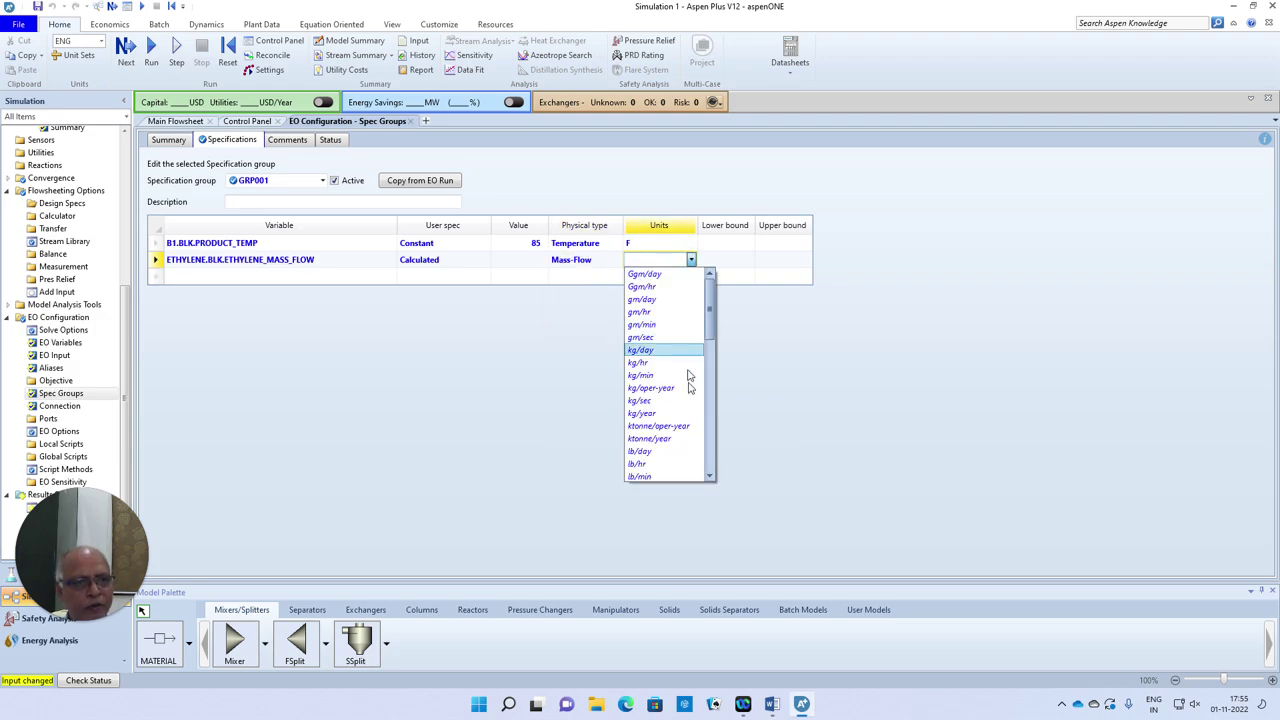
scroll(700, 385, down, 6)
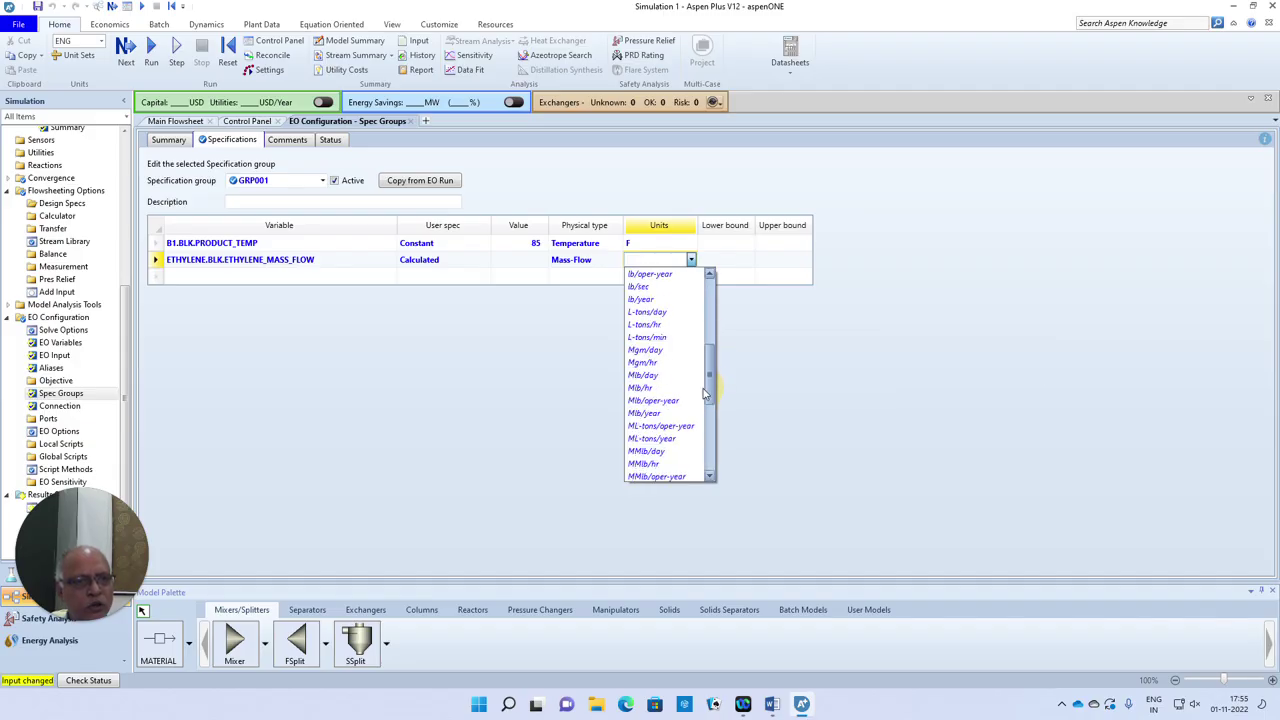
scroll(706, 385, up, 1)
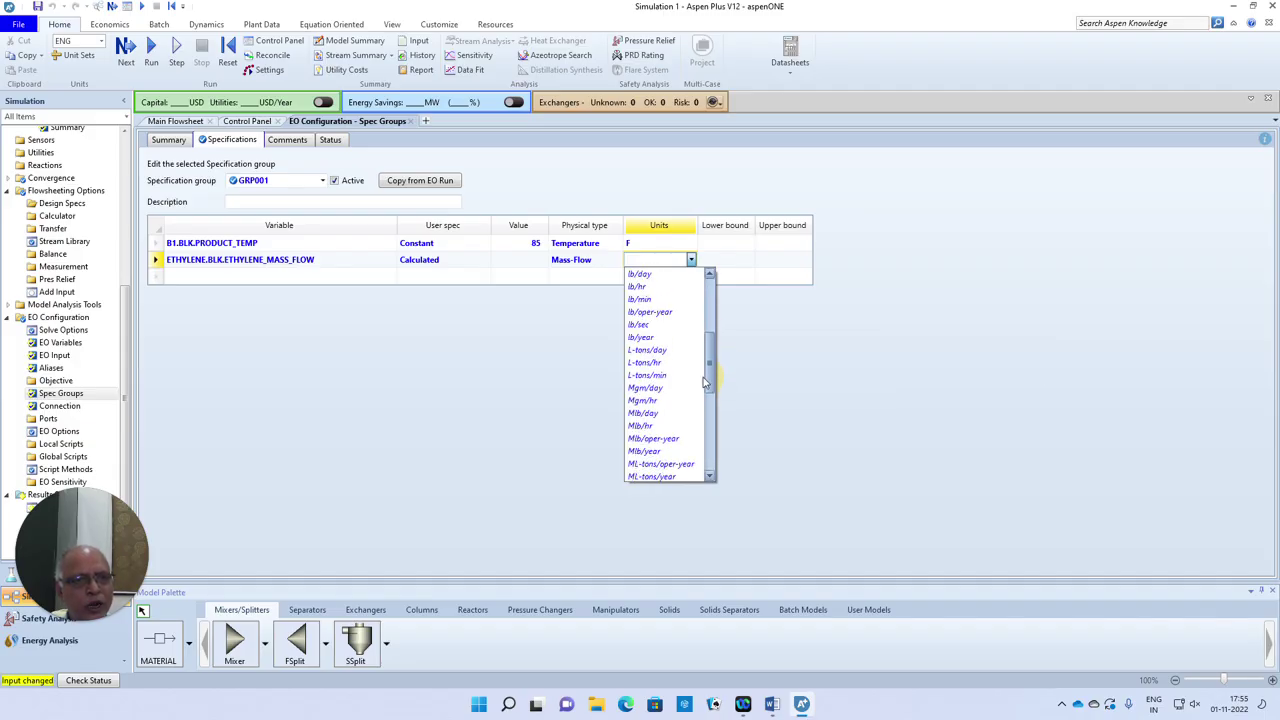
click(637, 287)
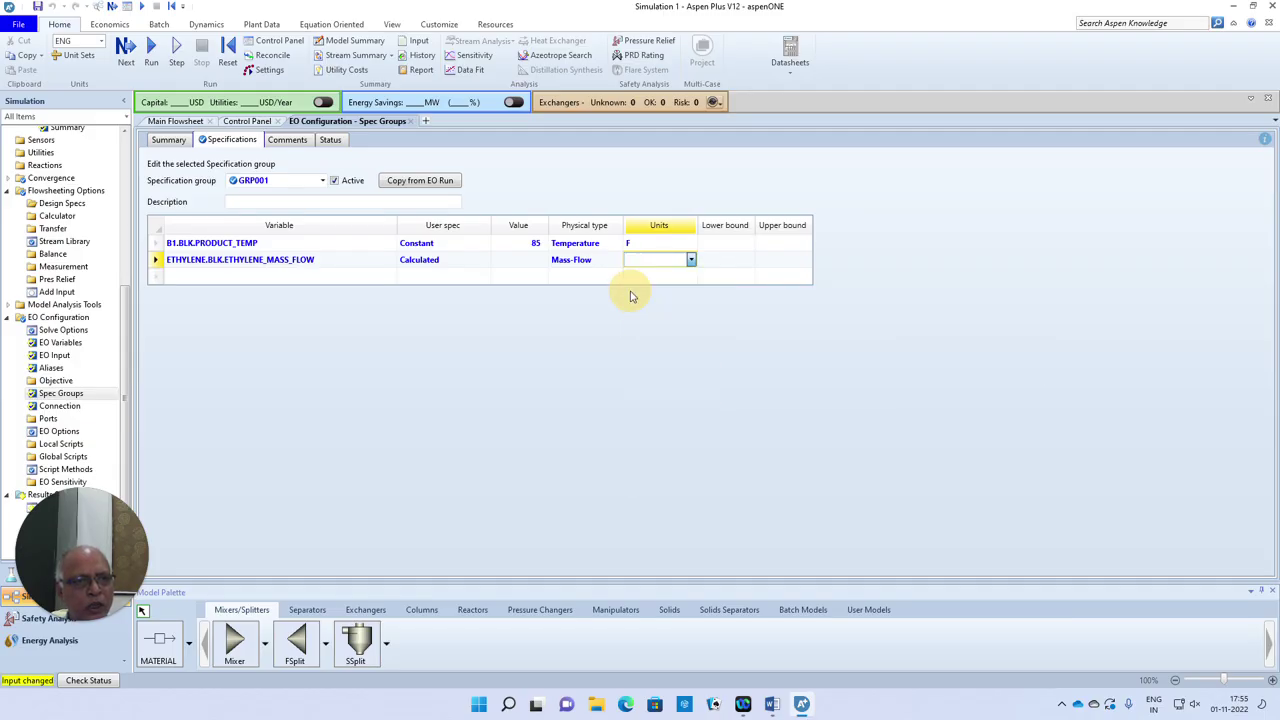
click(585, 370)
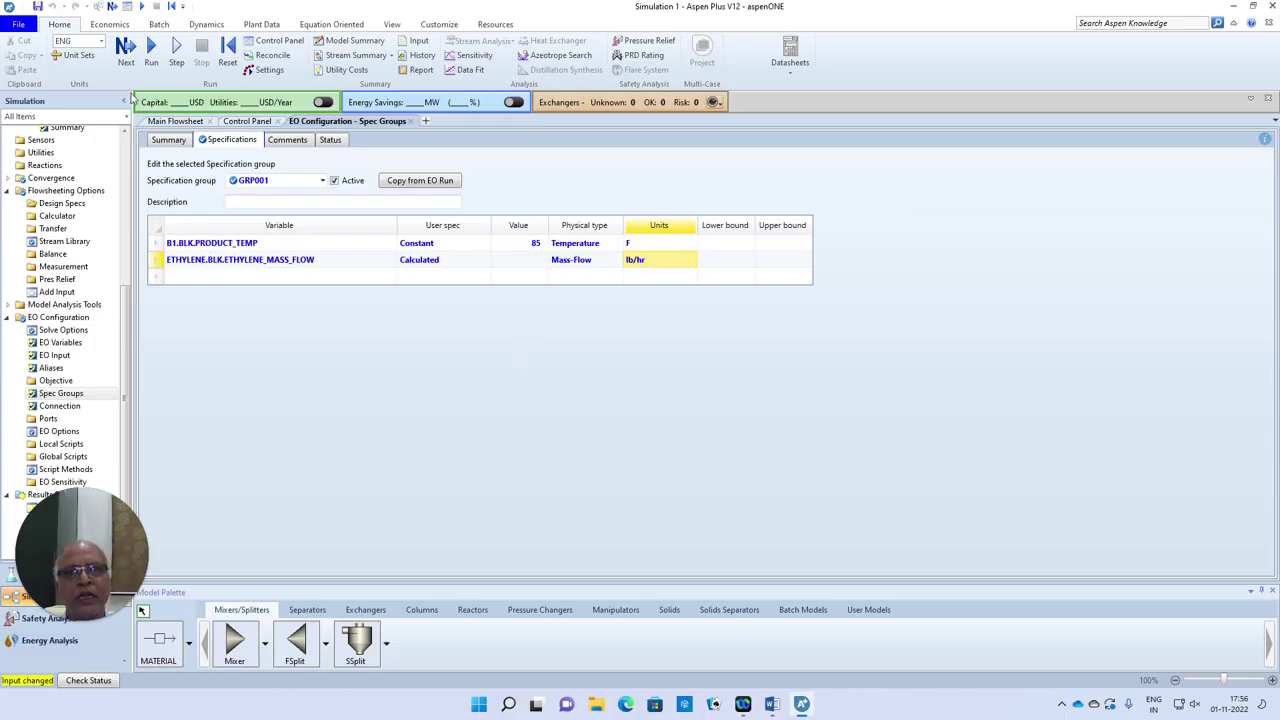
Proceed to the next required input step and run the equation-oriented simulation
click(126, 50)
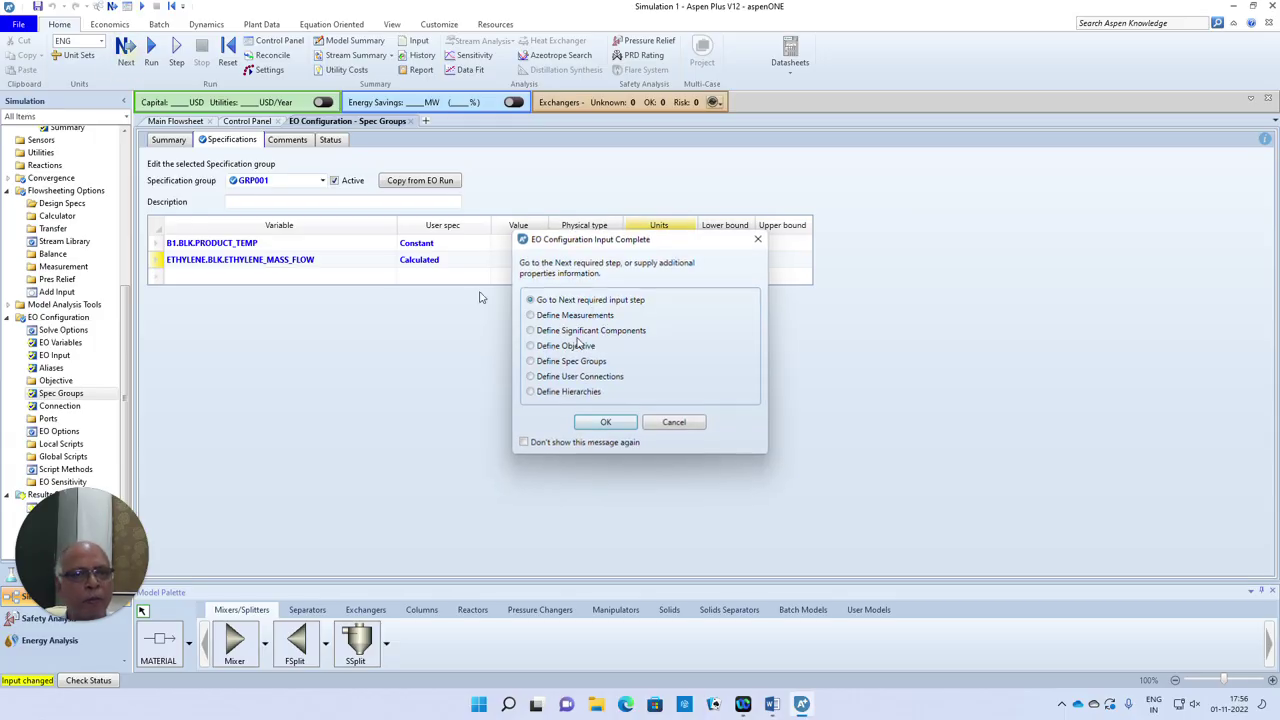
click(600, 423)
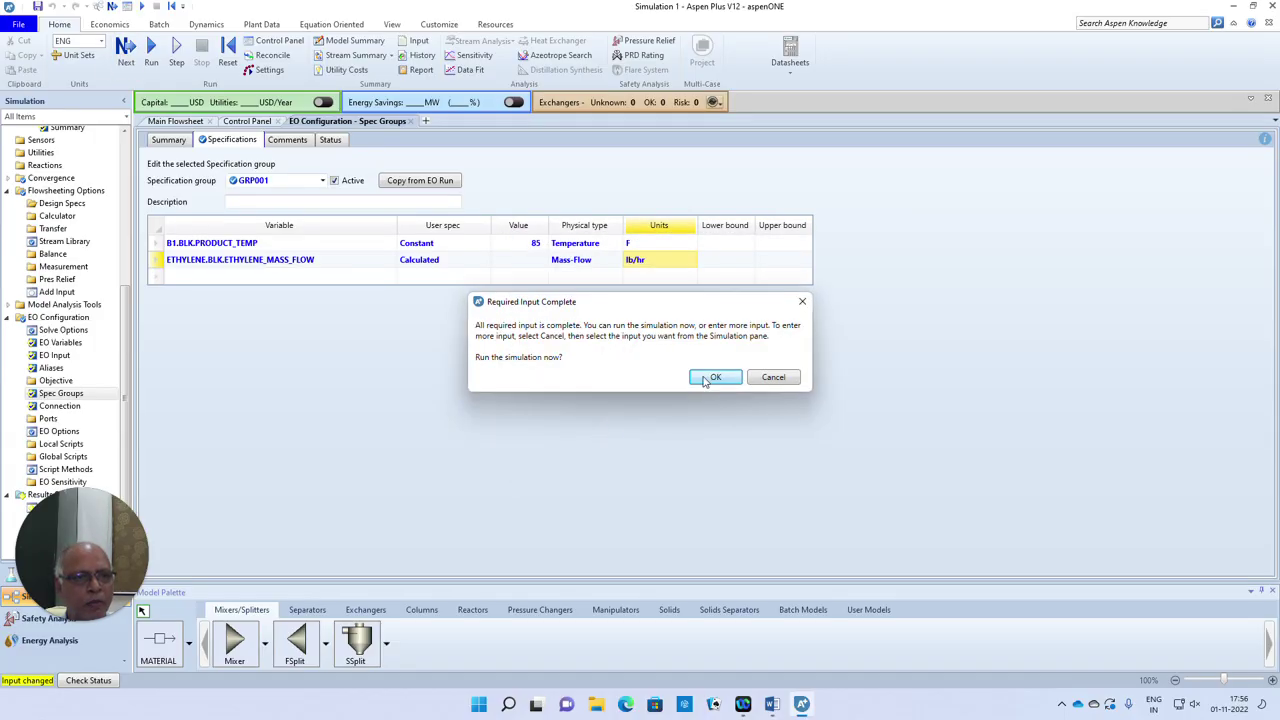
click(702, 375)
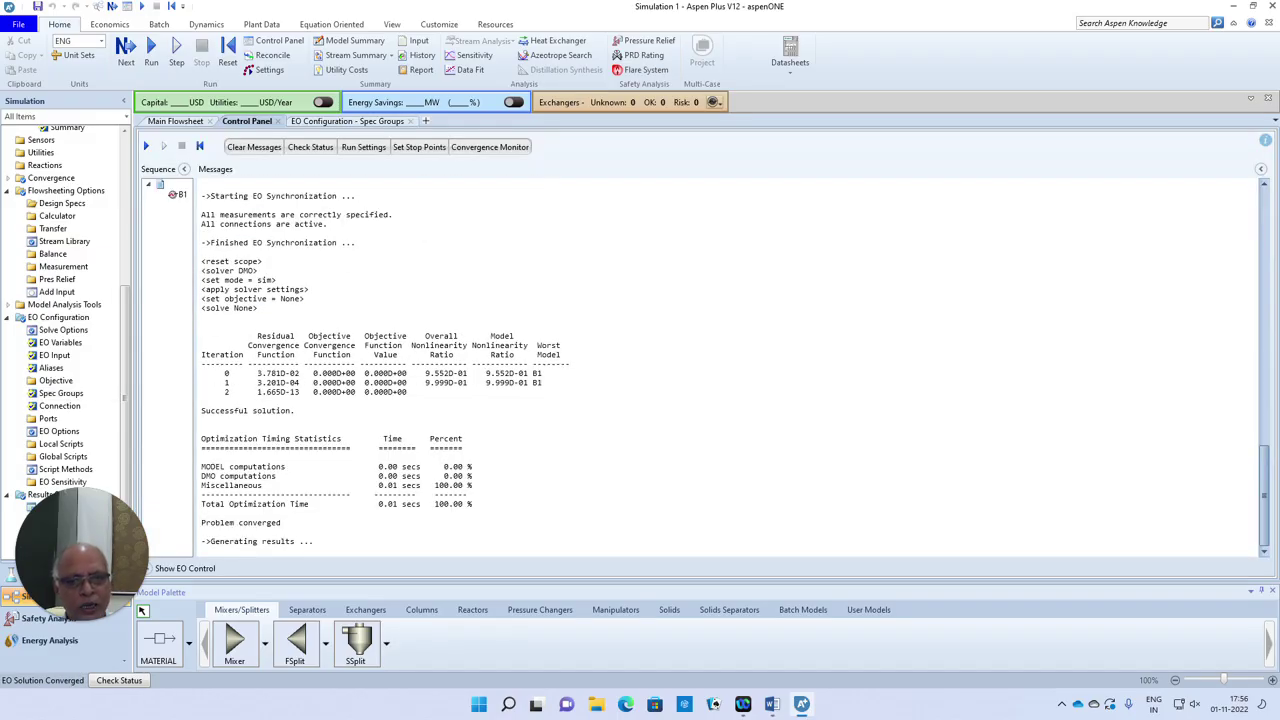
key(ctrl+a)
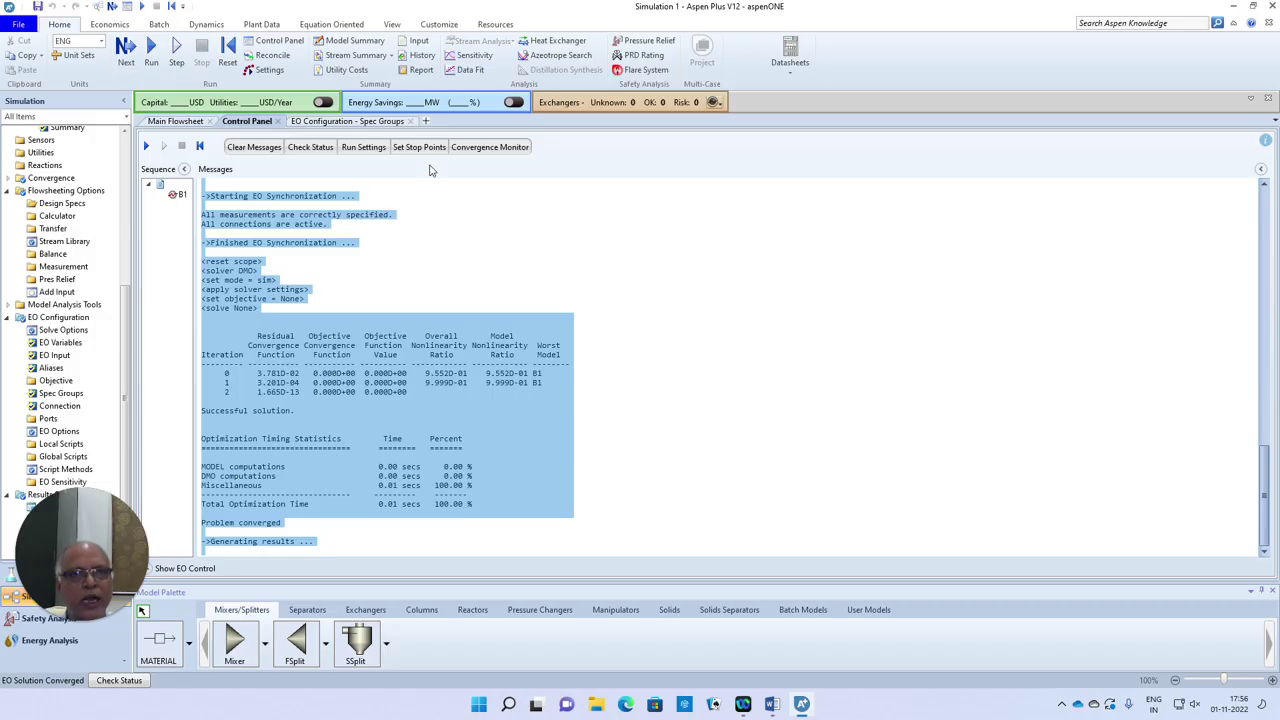
Check the product temperature and the component mass flows in the stream summary, then close the results
click(358, 55)
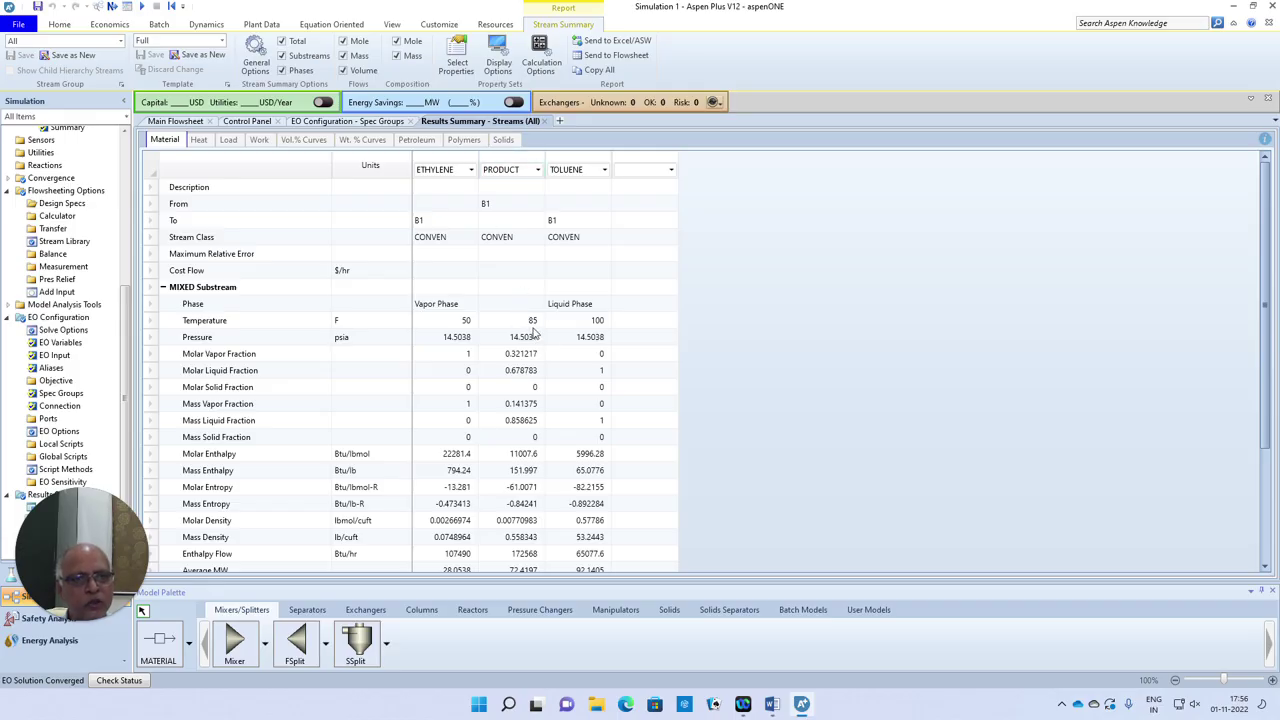
scroll(533, 333, down, 3)
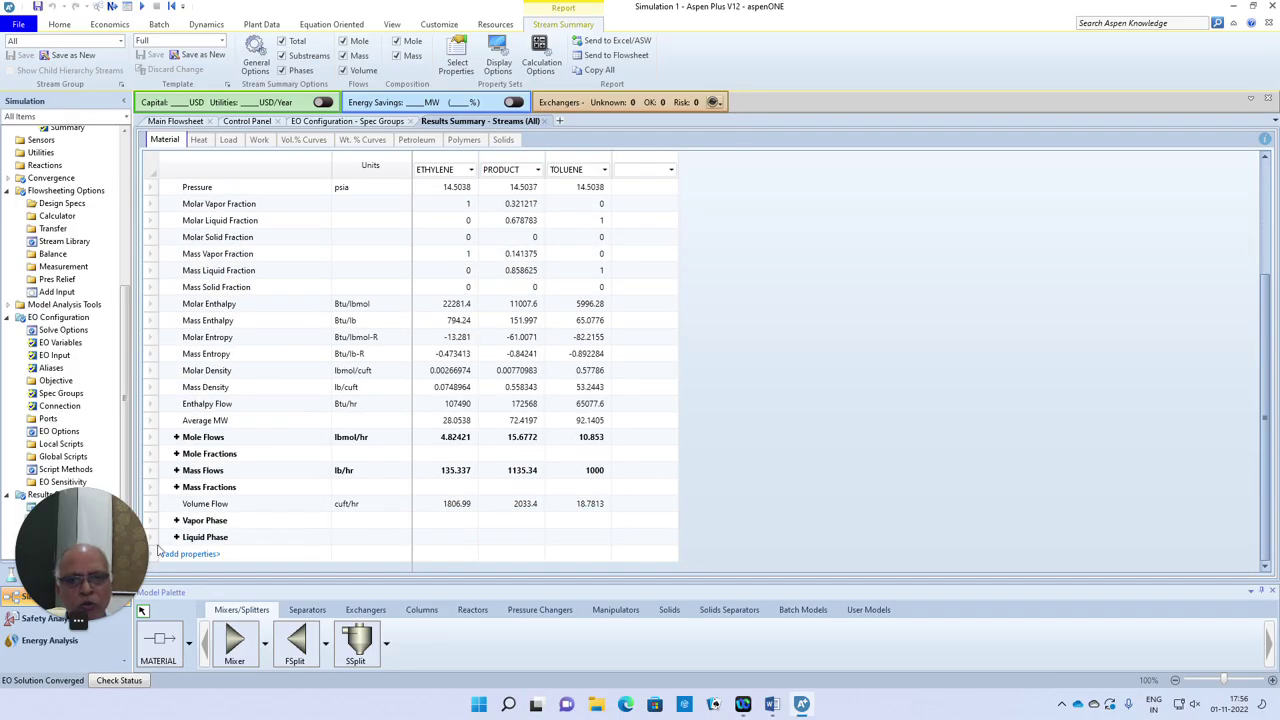
click(176, 470)
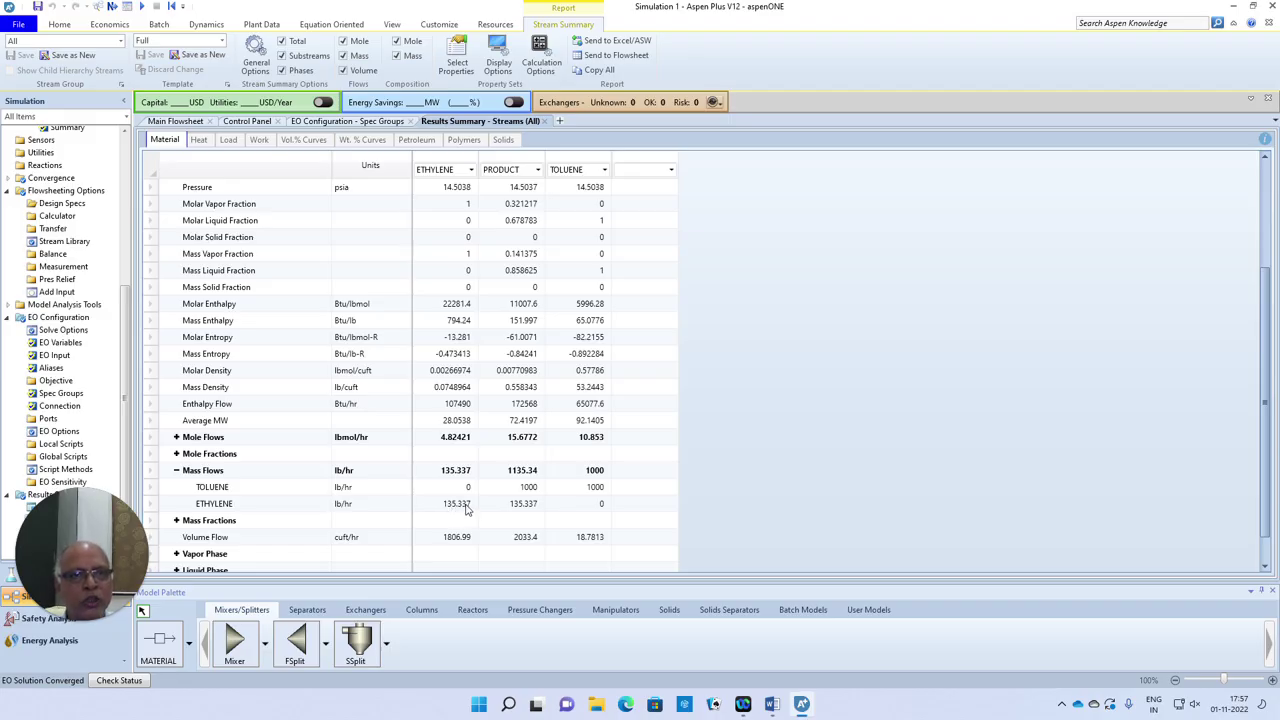
click(547, 121)
Set the value of B1.BLK.PRODUCT_TEMP to 80 F in specification group GRP001
click(372, 121)
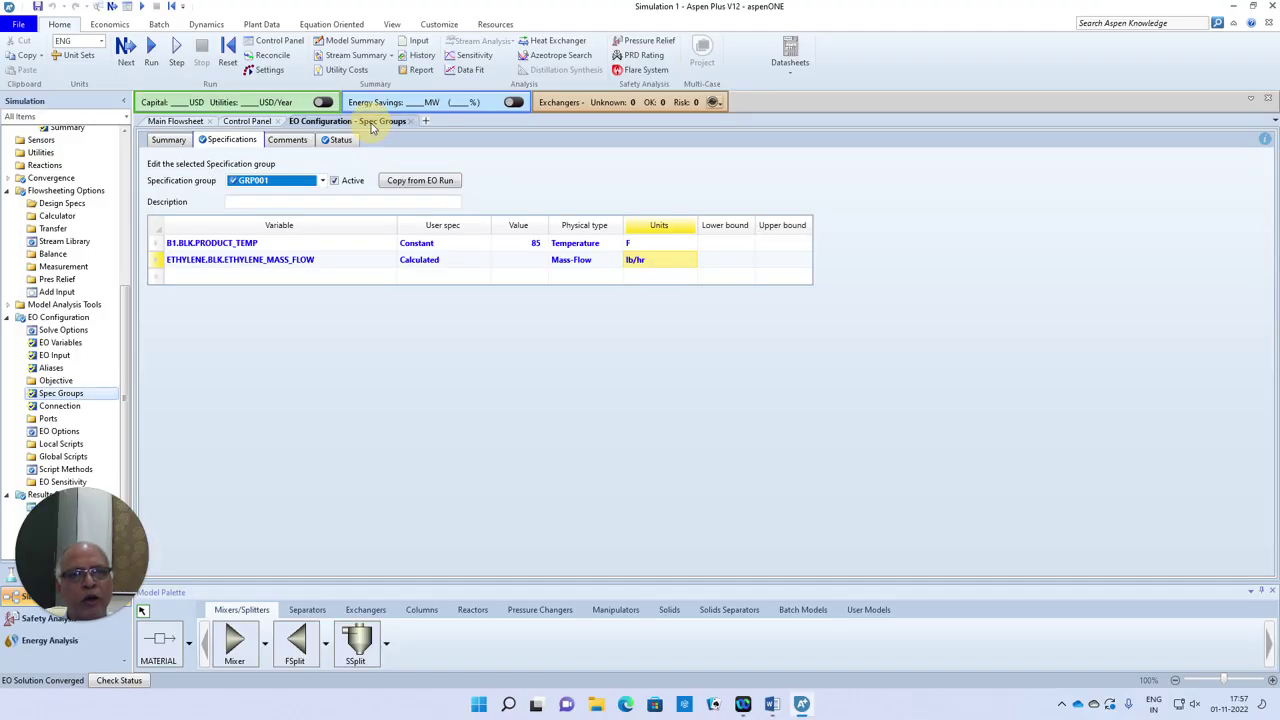
click(530, 249)
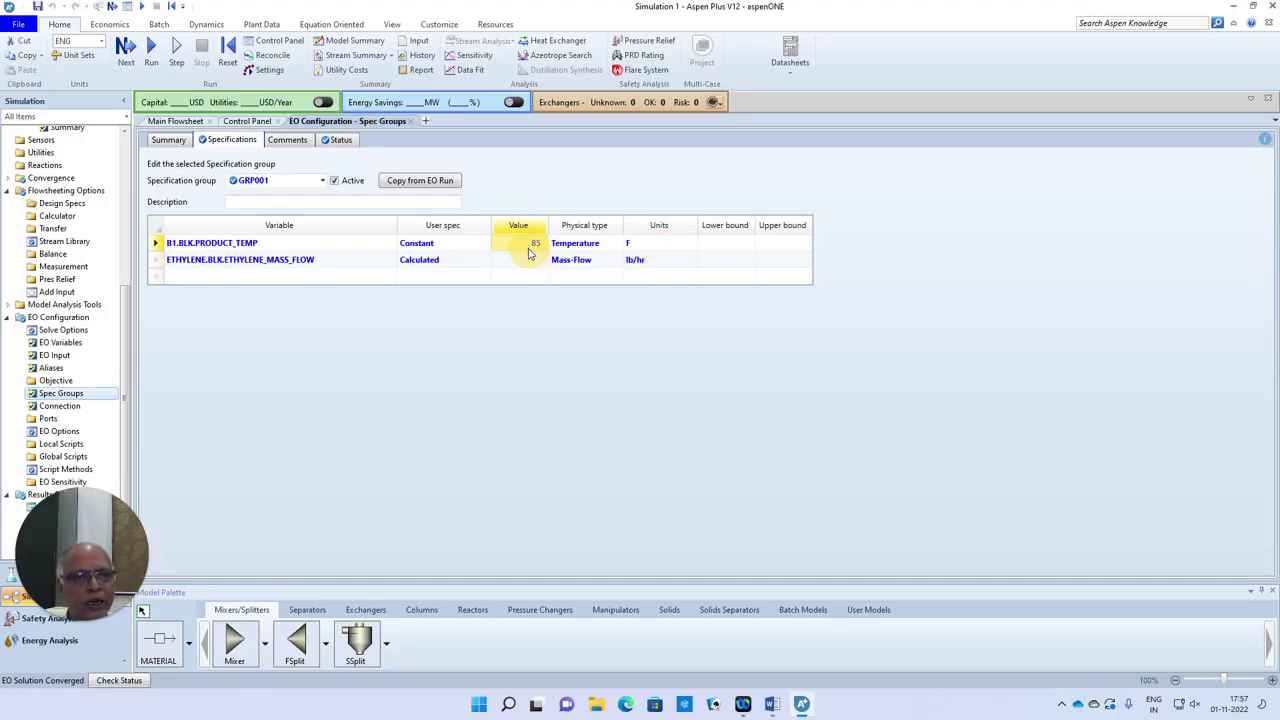
text(8)
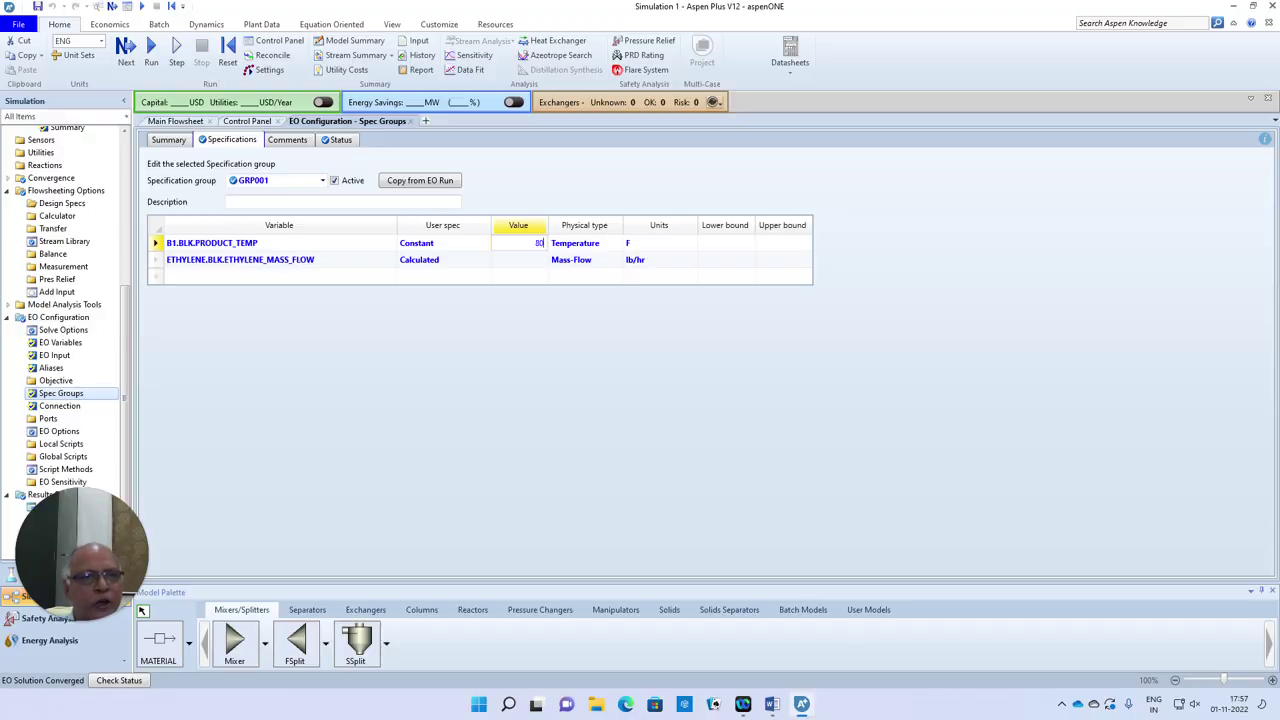
click(569, 350)
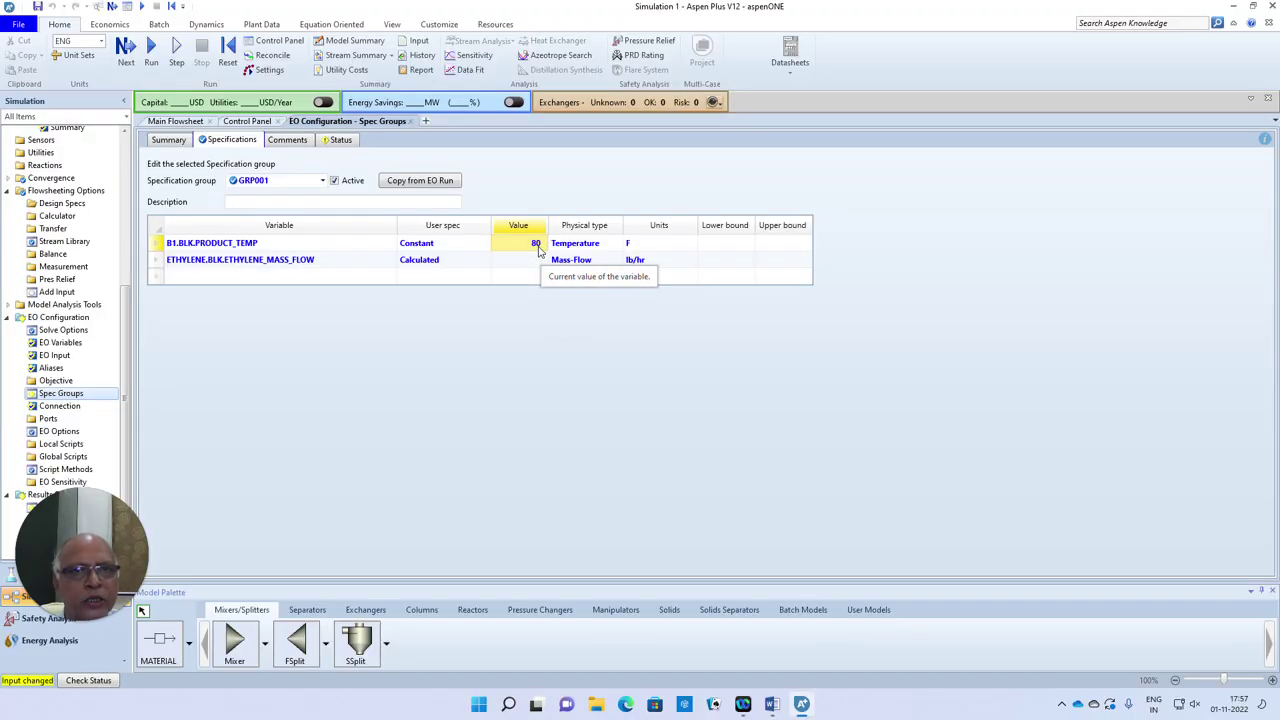
Go to the next required input step and rerun the equation-oriented simulation with the changed product temperature
click(125, 47)
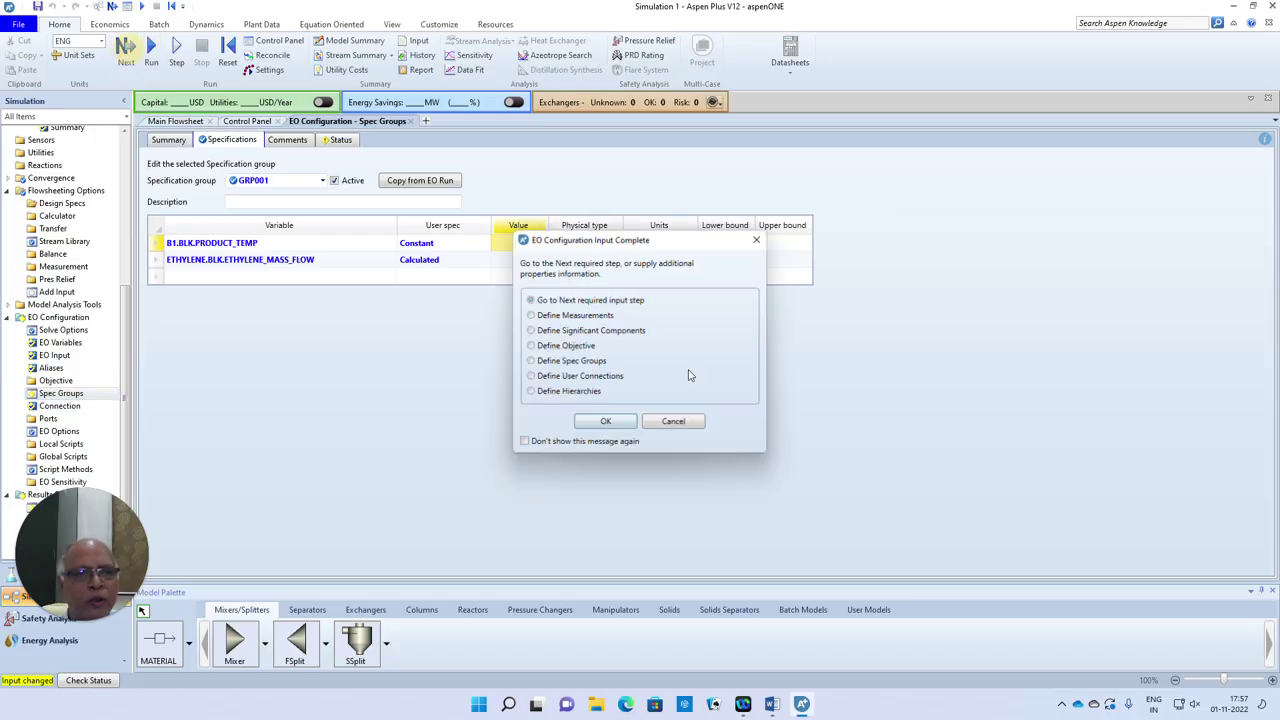
click(606, 423)
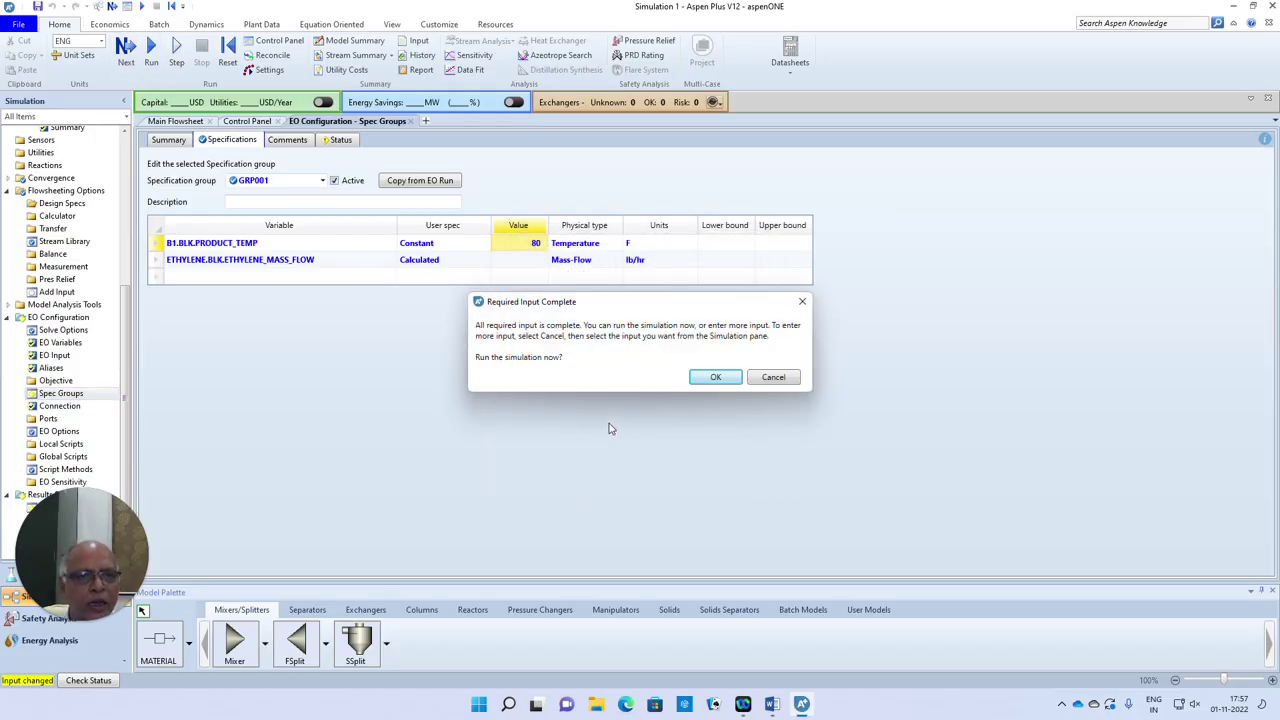
click(716, 377)
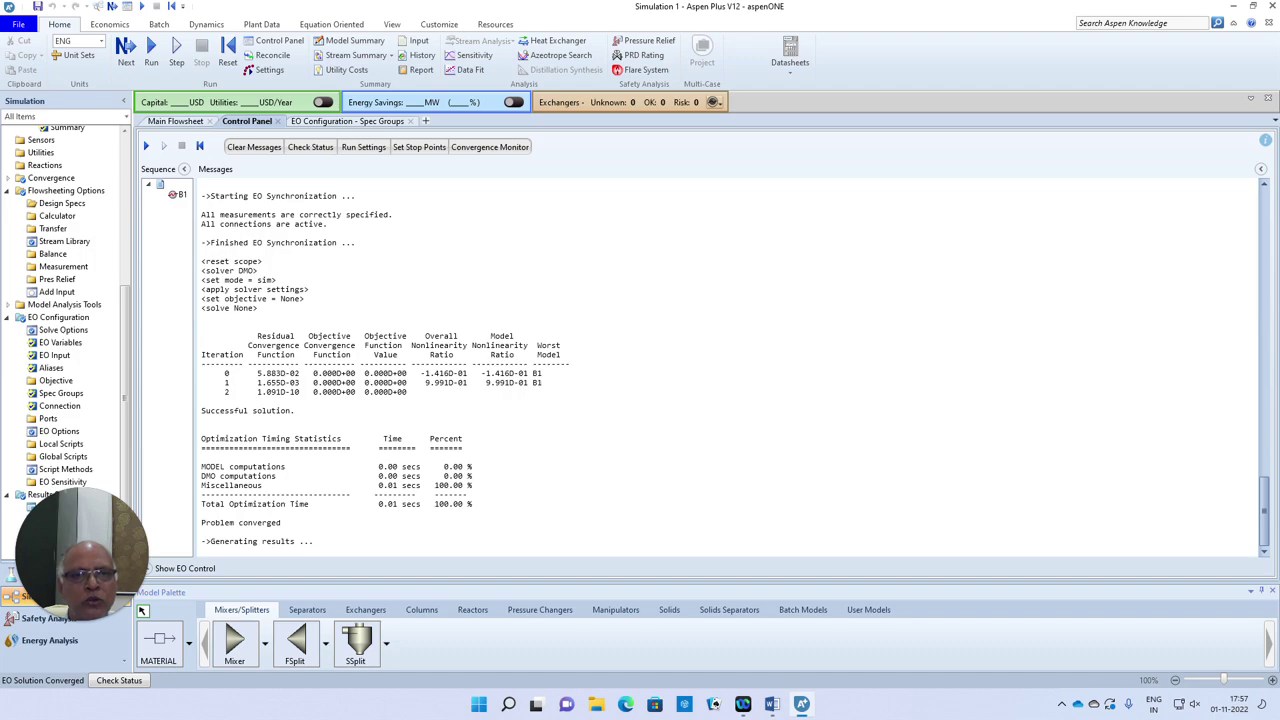
Check the recalculated product temperature and the toluene and ethylene mass flows in the stream summary
click(352, 55)
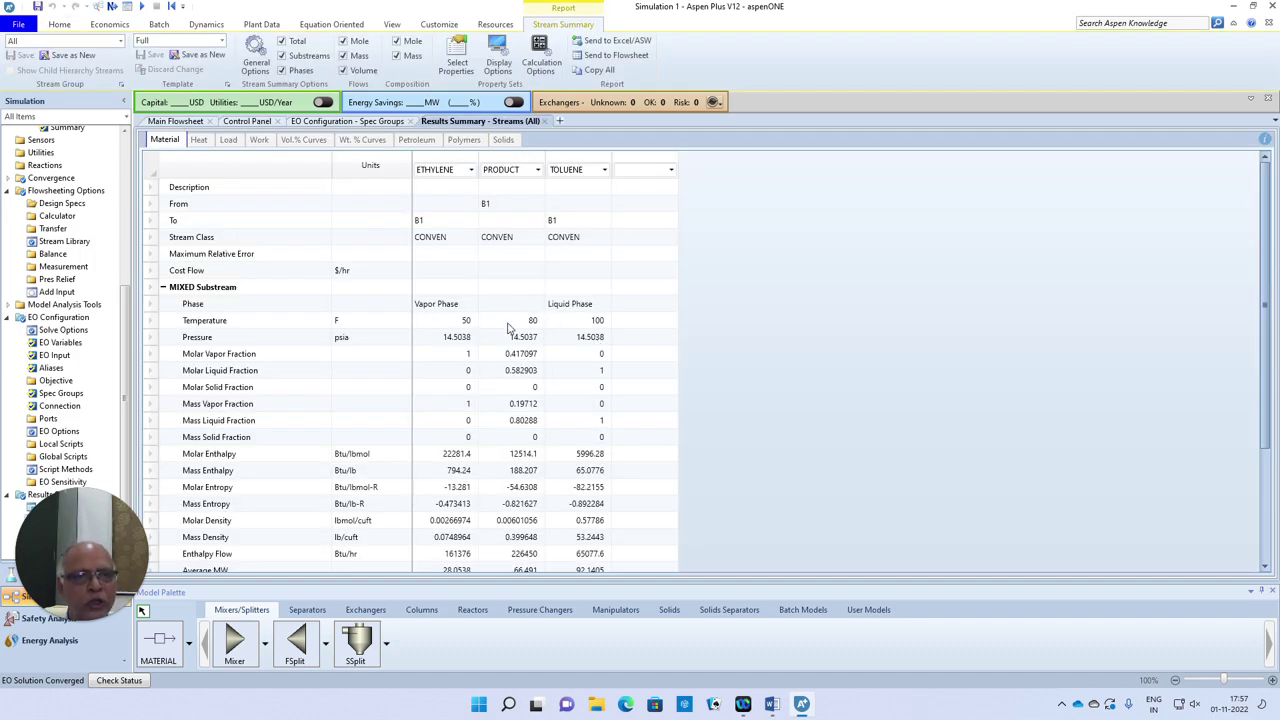
scroll(520, 375, down, 3)
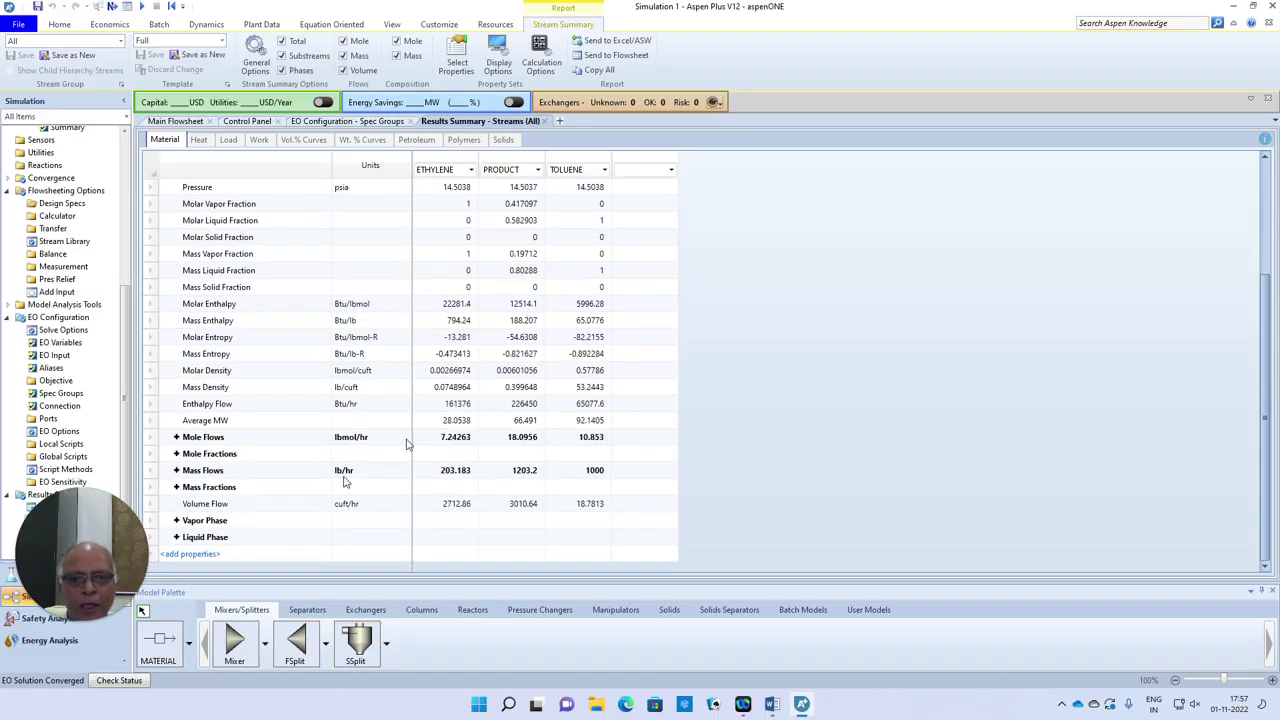
click(176, 470)
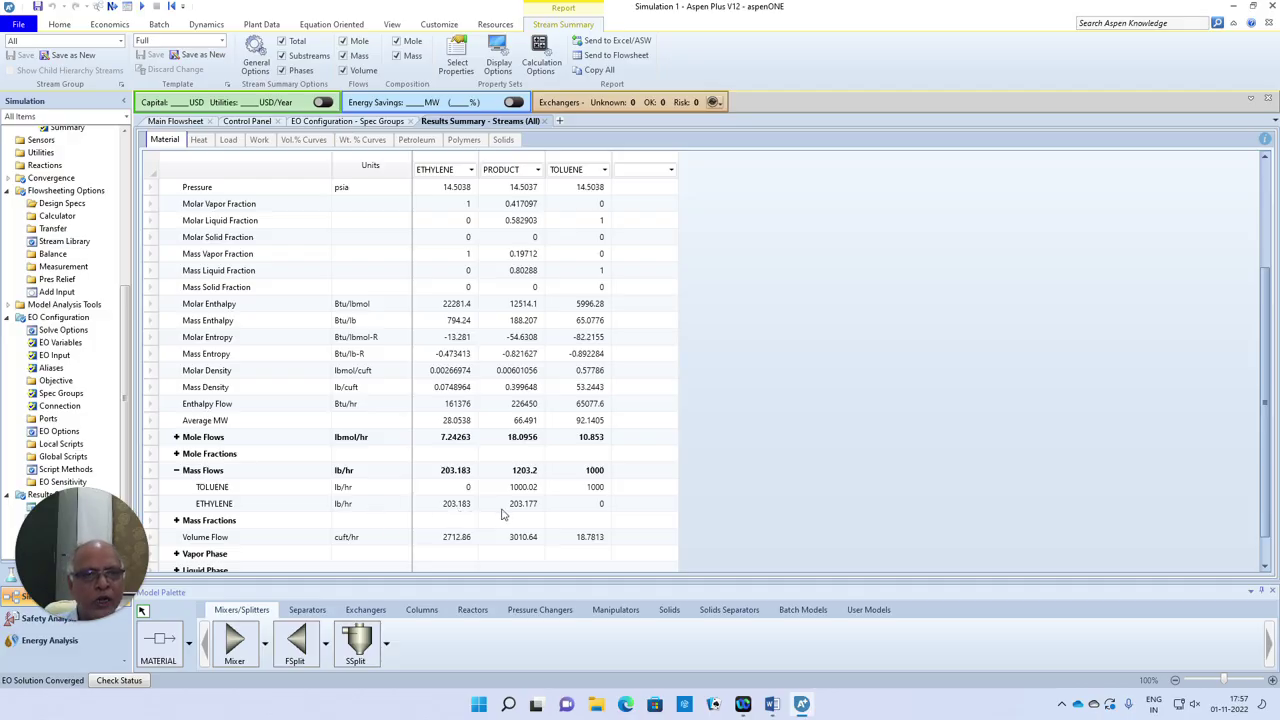
scroll(538, 300, up, 3)
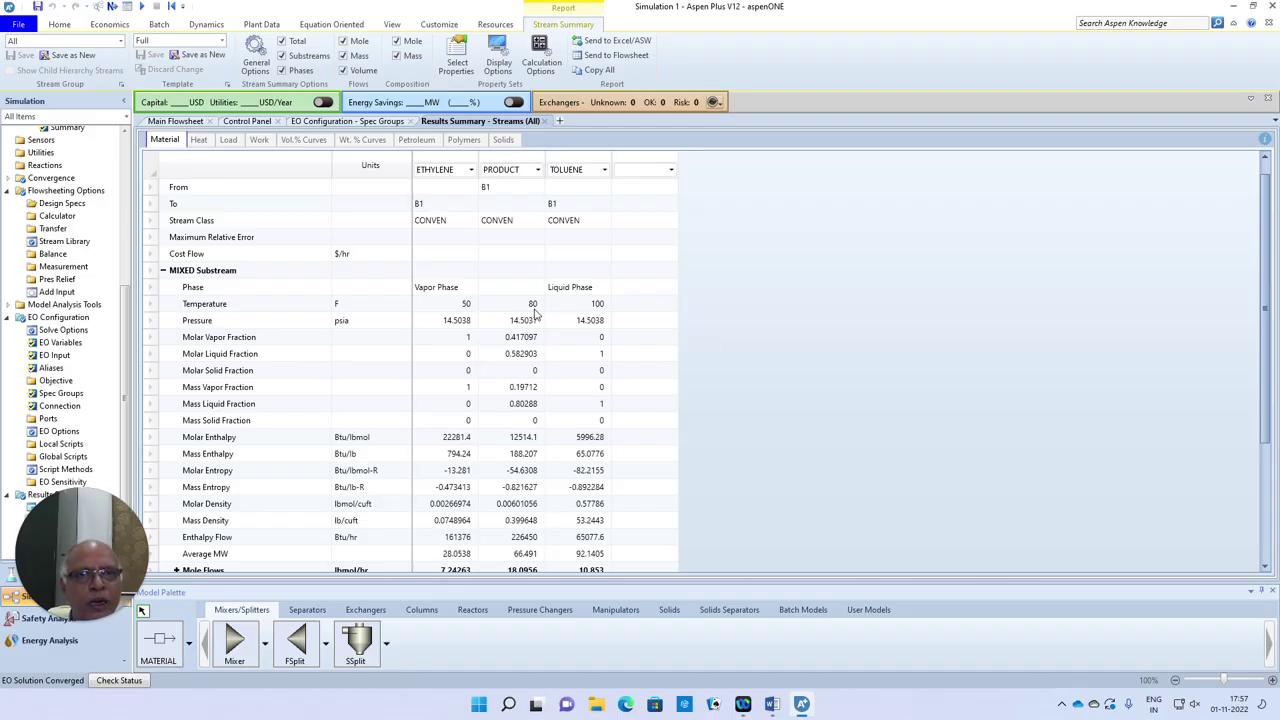
Review the equation-oriented run settings, the mixer flowsheet and the solver messages of the latest run
click(316, 26)
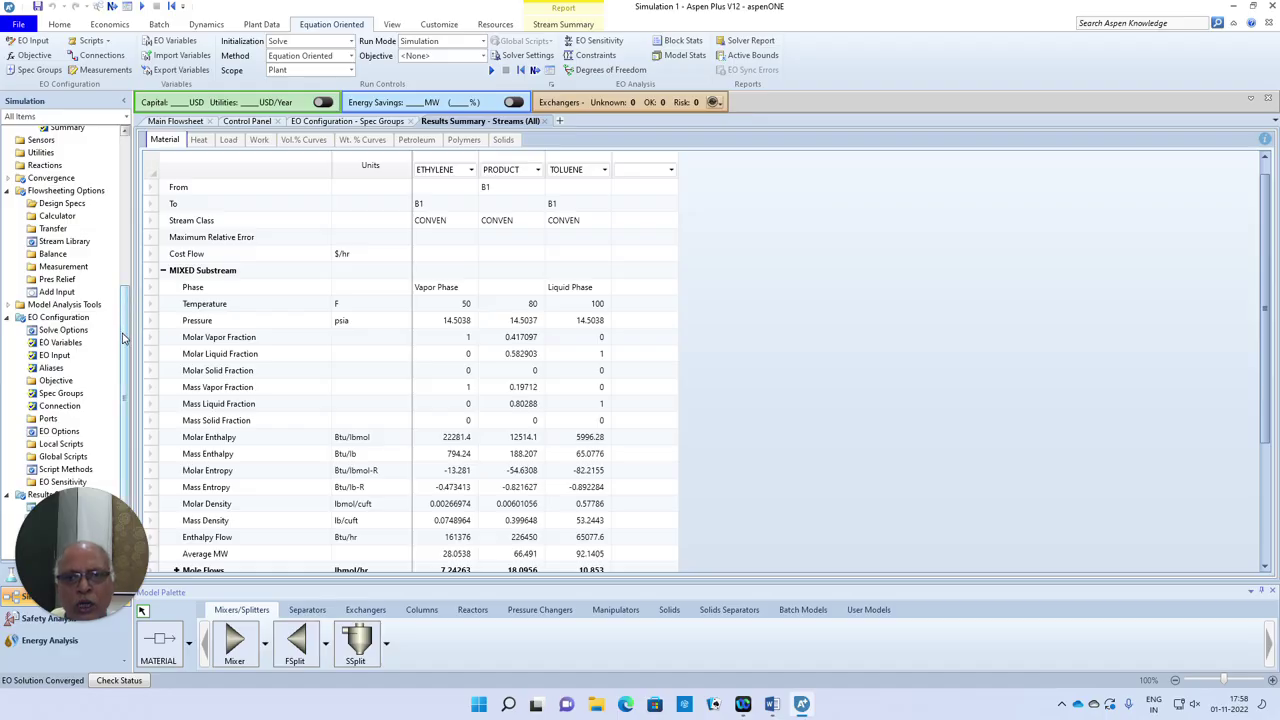
click(176, 121)
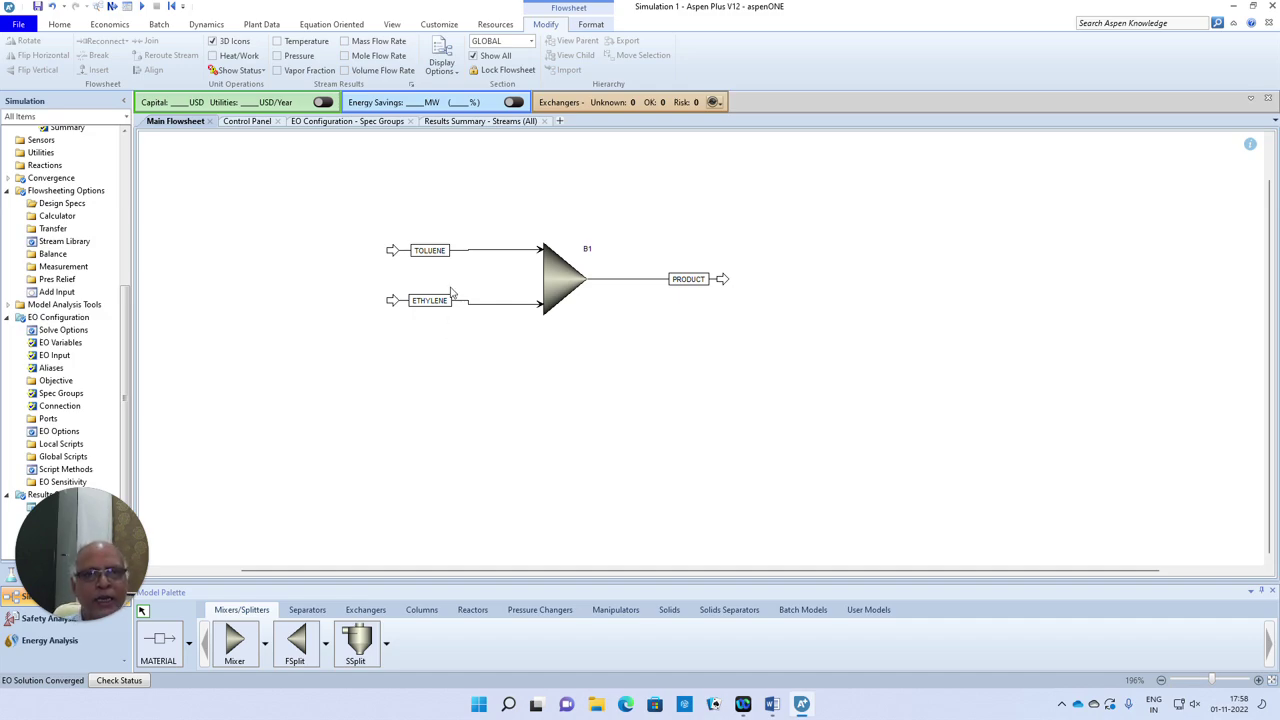
click(250, 121)
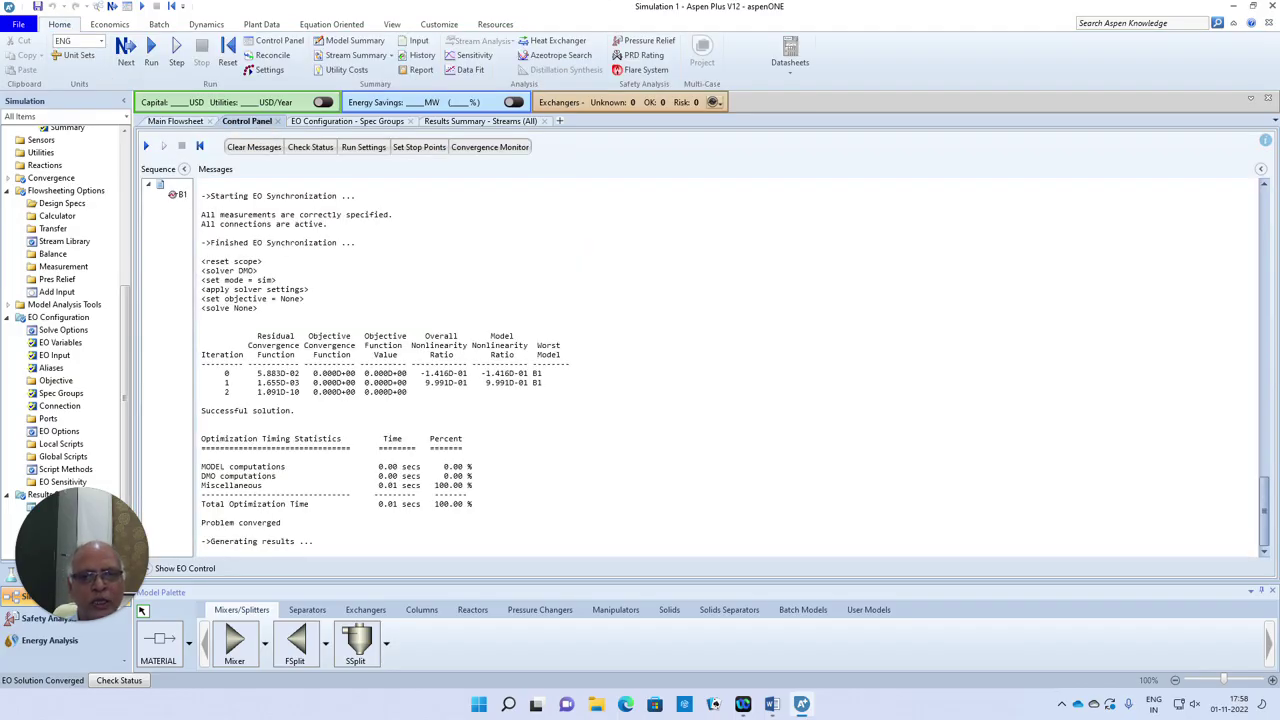
key(ctrl+a)
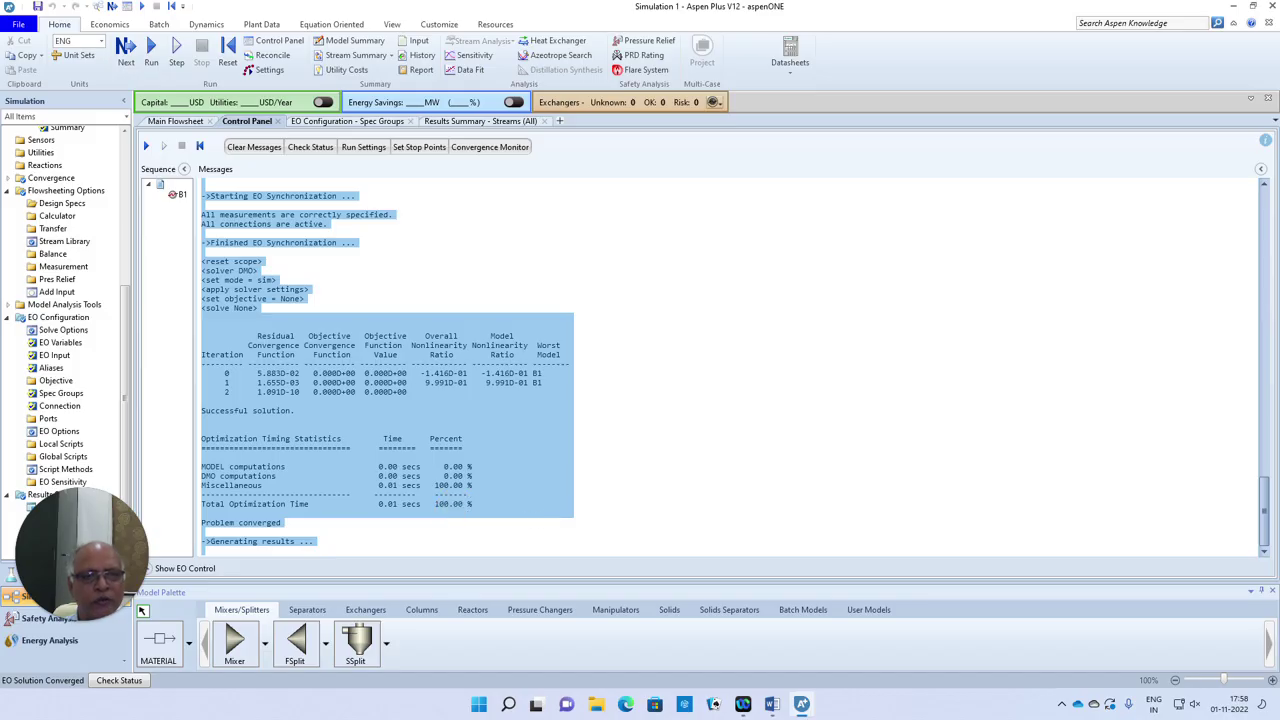
click(628, 460)
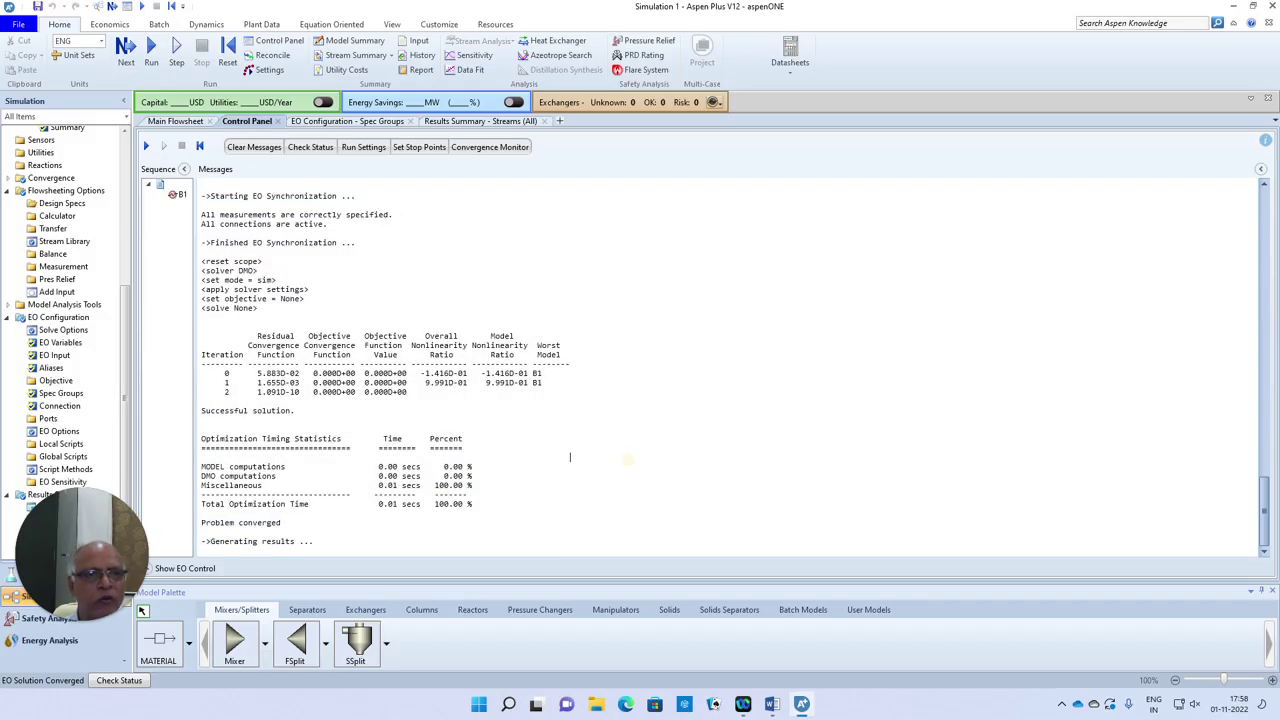